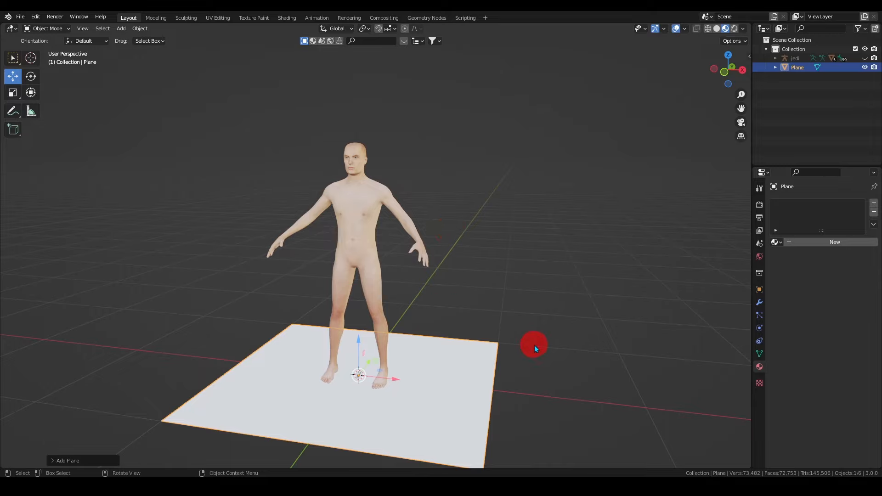
Step: Scale the plane down to a small square and move it along the Y axis in front of the figure's feet
{"action": "key", "text": "s"}
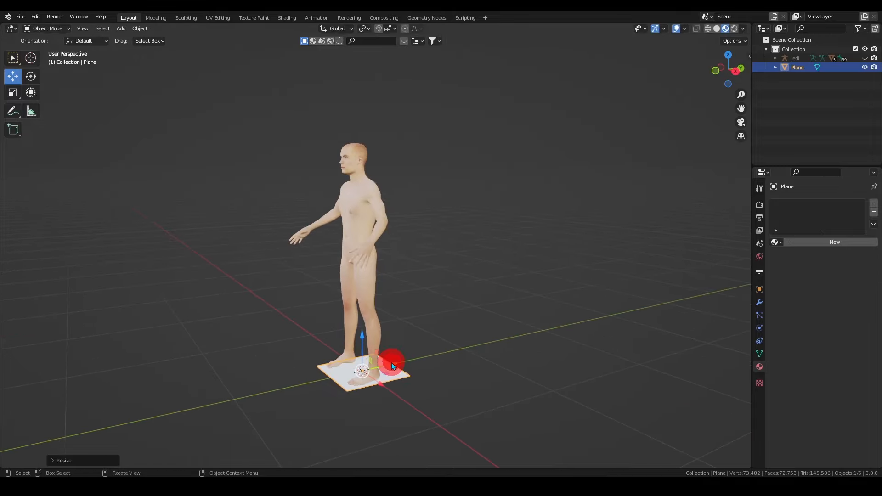
{"action": "left_click_drag", "start_coordinate": [391, 363], "coordinate": [345, 374]}
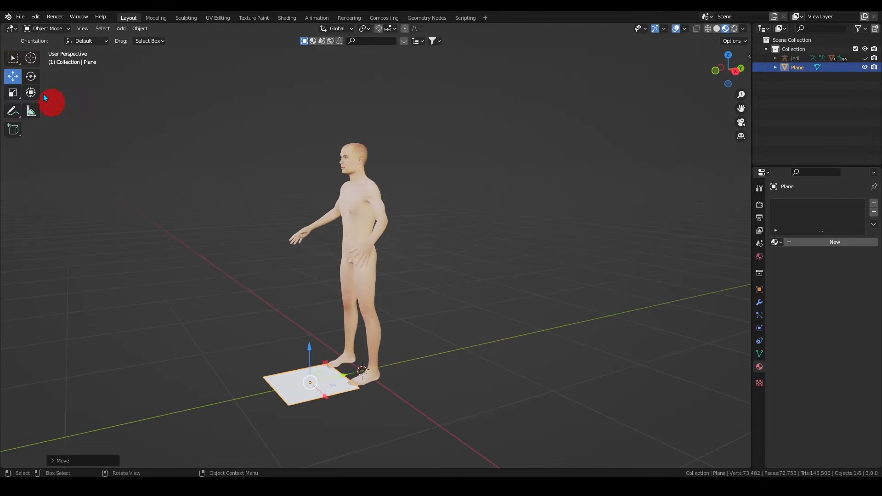
Step: Rotate the plane upright about the X axis and raise it in front of the figure's torso
{"action": "left_click", "coordinate": [31, 79]}
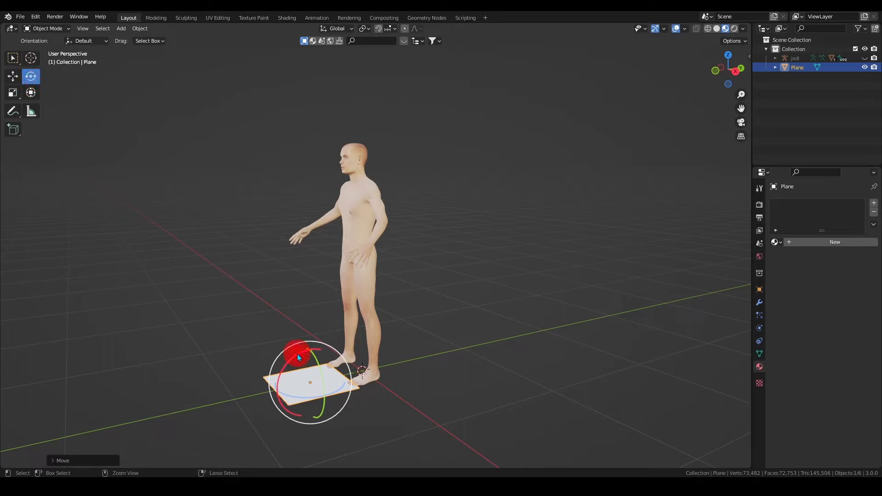
{"action": "left_click_drag", "start_coordinate": [297, 354], "coordinate": [327, 368]}
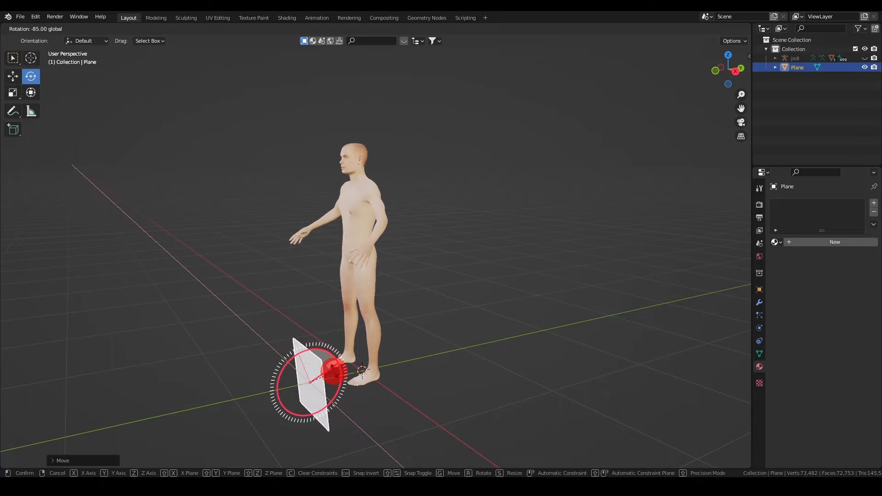
{"action": "left_click_drag", "start_coordinate": [334, 372], "coordinate": [335, 373]}
{"action": "left_click", "coordinate": [13, 76]}
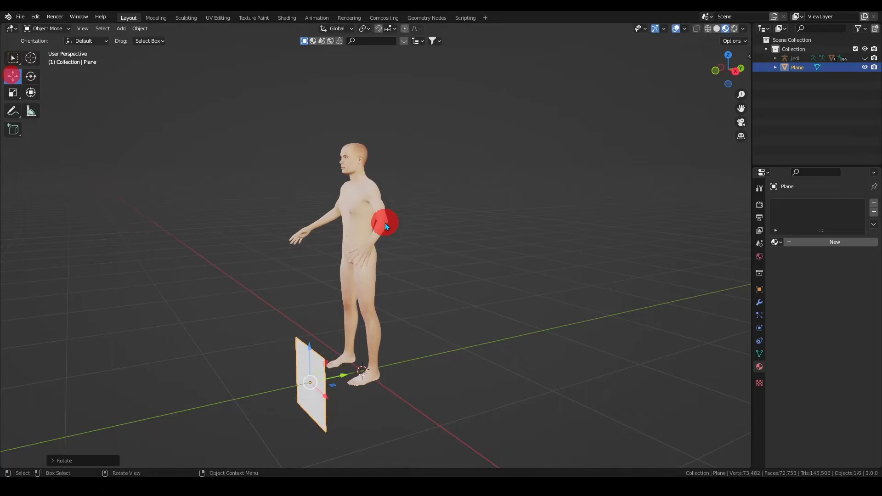
{"action": "middle_click_drag", "start_coordinate": [385, 223], "coordinate": [460, 225]}
{"action": "left_click_drag", "start_coordinate": [362, 379], "coordinate": [416, 230]}
{"action": "scroll", "coordinate": [416, 231], "scroll_direction": "up", "scroll_amount": 5}
Step: Add a vertical loop cut down the middle of the plane in Edit Mode
{"action": "key", "text": "Tab"}
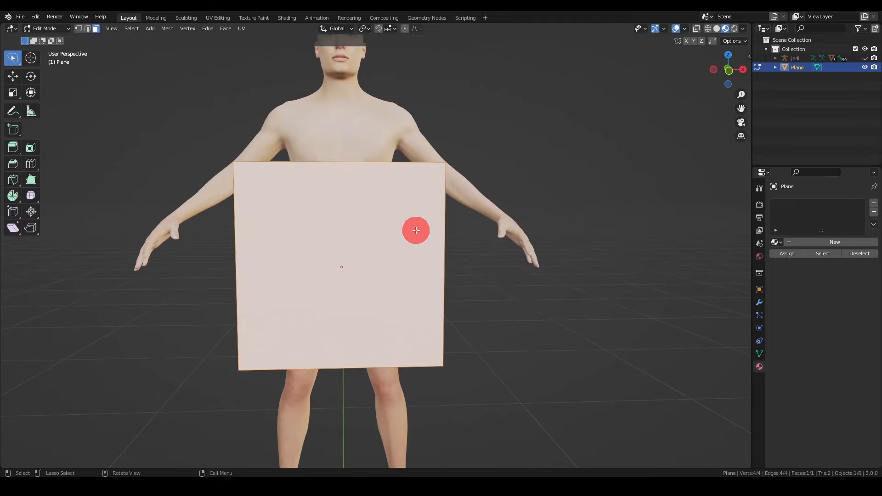
{"action": "left_click", "coordinate": [29, 167]}
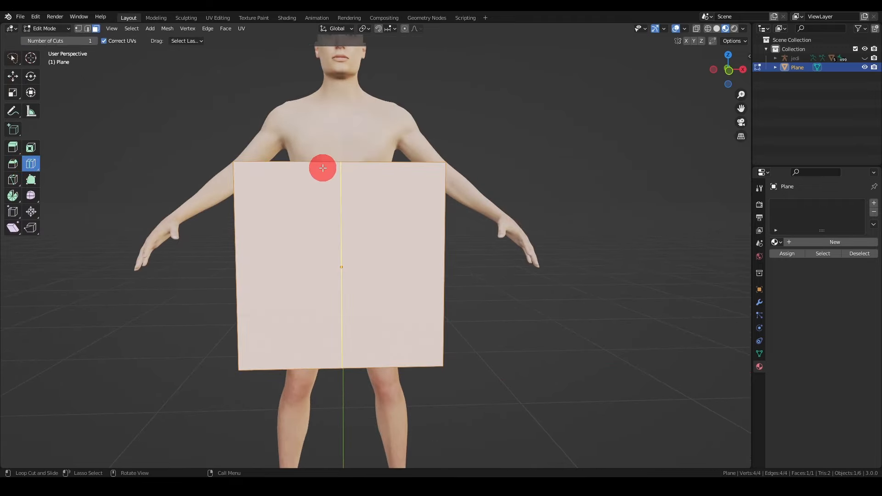
{"action": "left_click", "coordinate": [339, 164]}
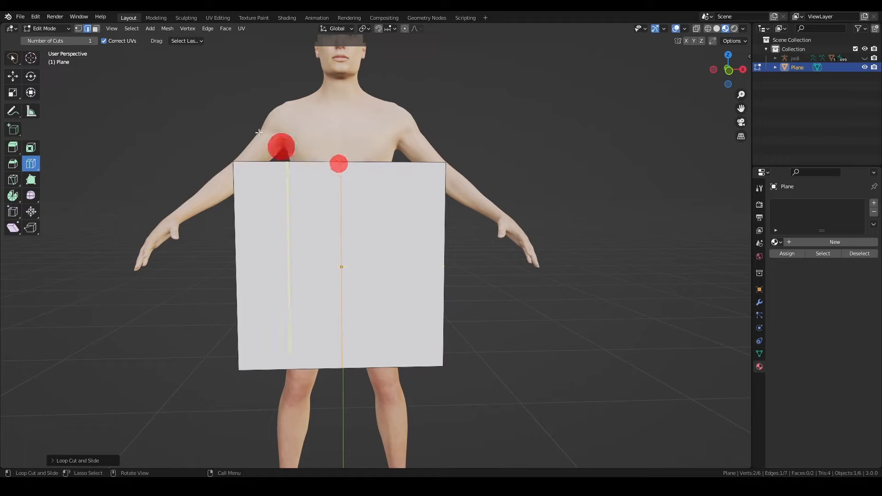
Step: Delete the plane's face on the figure's right side and return to Object Mode
{"action": "left_click", "coordinate": [95, 28]}
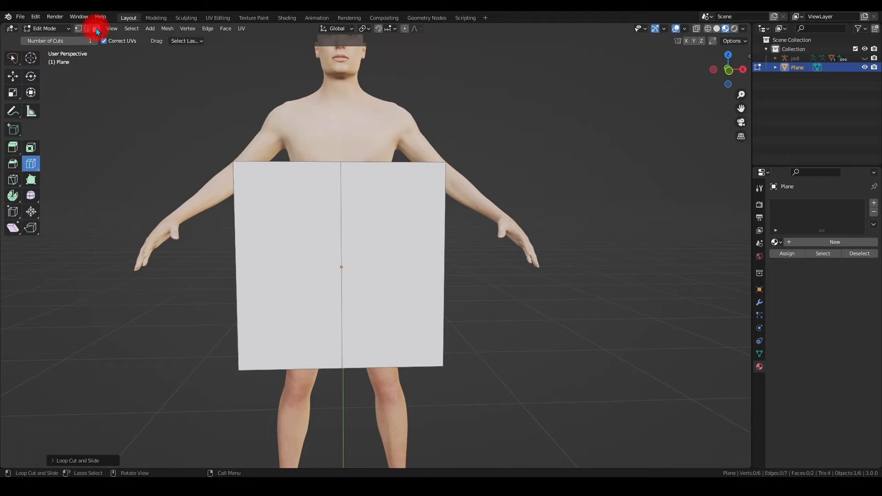
{"action": "key", "text": "shift+space"}
{"action": "key", "text": "g"}
{"action": "left_click", "coordinate": [273, 222]}
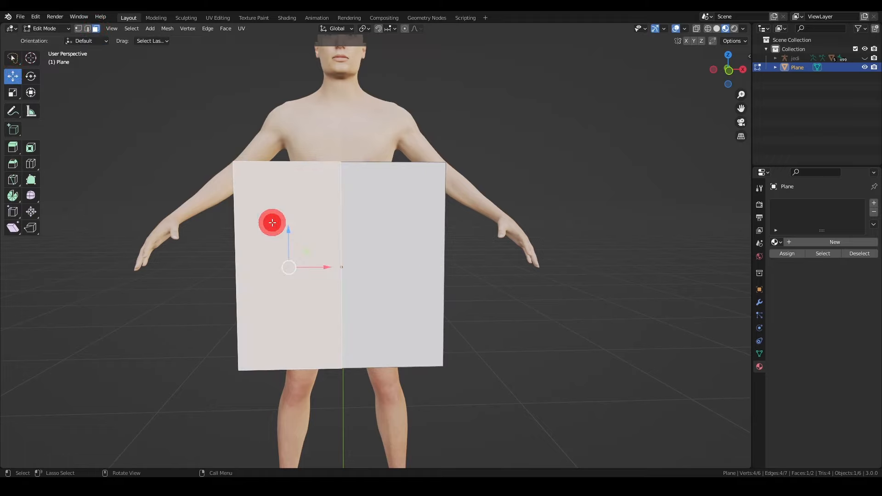
{"action": "key", "text": "x"}
{"action": "left_click", "coordinate": [272, 223]}
{"action": "left_click", "coordinate": [212, 173]}
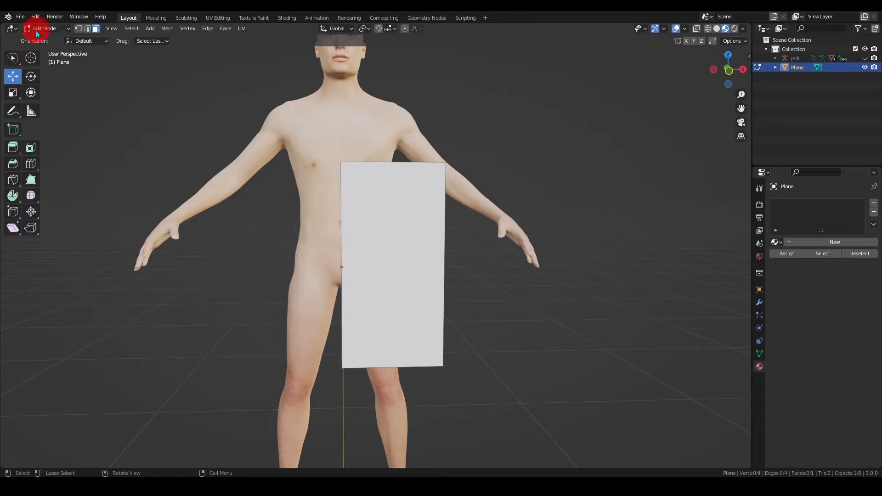
{"action": "key", "text": "Tab"}
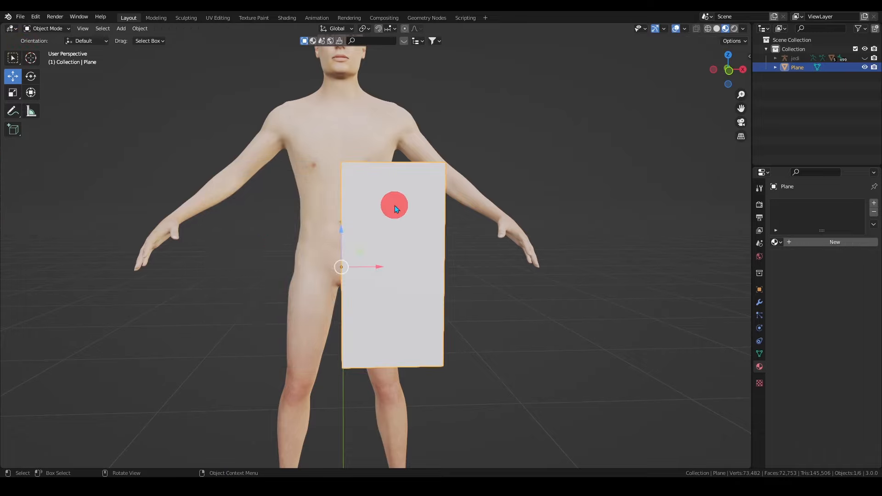
Step: Move the half plane back close to the chest and adjust its height along the torso
{"action": "middle_click_drag", "start_coordinate": [479, 241], "coordinate": [397, 258]}
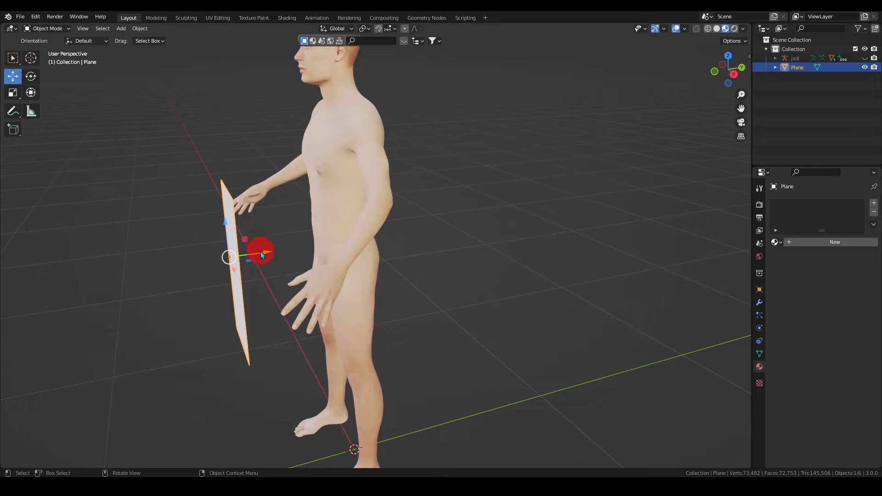
{"action": "left_click_drag", "start_coordinate": [261, 253], "coordinate": [338, 250]}
{"action": "middle_click_drag", "start_coordinate": [337, 250], "coordinate": [383, 261]}
{"action": "left_click_drag", "start_coordinate": [341, 236], "coordinate": [338, 162]}
{"action": "middle_click_drag", "start_coordinate": [339, 162], "coordinate": [352, 219]}
{"action": "left_click_drag", "start_coordinate": [339, 153], "coordinate": [341, 168]}
{"action": "middle_click_drag", "start_coordinate": [405, 200], "coordinate": [486, 214]}
{"action": "left_click_drag", "start_coordinate": [407, 212], "coordinate": [396, 211]}
Step: Narrow the front panel by moving its outer edge inward, and lower its upper edge to armpit level
{"action": "middle_click_drag", "start_coordinate": [494, 241], "coordinate": [434, 251]}
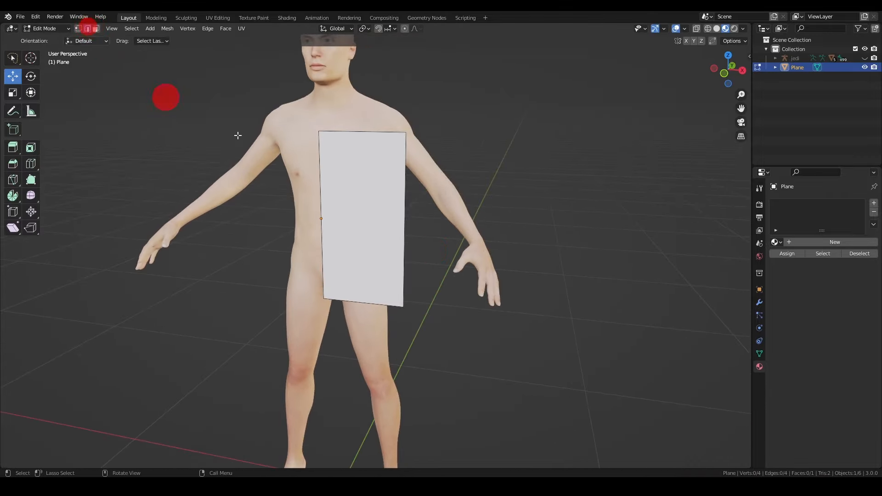
{"action": "scroll", "coordinate": [418, 196], "scroll_direction": "up", "scroll_amount": 3}
{"action": "scroll", "coordinate": [426, 208], "scroll_direction": "down", "scroll_amount": 5}
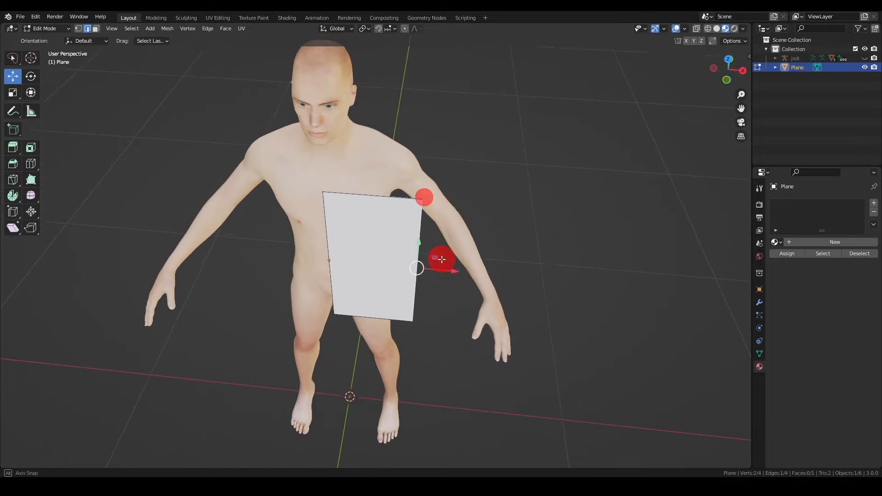
{"action": "left_click_drag", "start_coordinate": [452, 273], "coordinate": [422, 273]}
{"action": "middle_click_drag", "start_coordinate": [421, 273], "coordinate": [416, 244]}
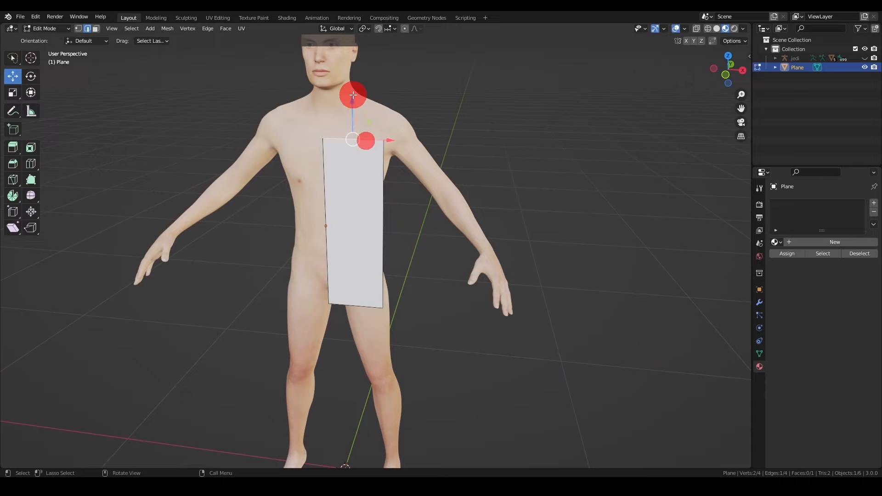
{"action": "left_click_drag", "start_coordinate": [353, 94], "coordinate": [364, 138]}
{"action": "mouse_move", "coordinate": [365, 138]}
{"action": "middle_mouse_down"}
{"action": "mouse_move", "coordinate": [379, 122]}
{"action": "mouse_move", "coordinate": [382, 131]}
{"action": "mouse_move", "coordinate": [370, 125]}
{"action": "middle_mouse_up"}
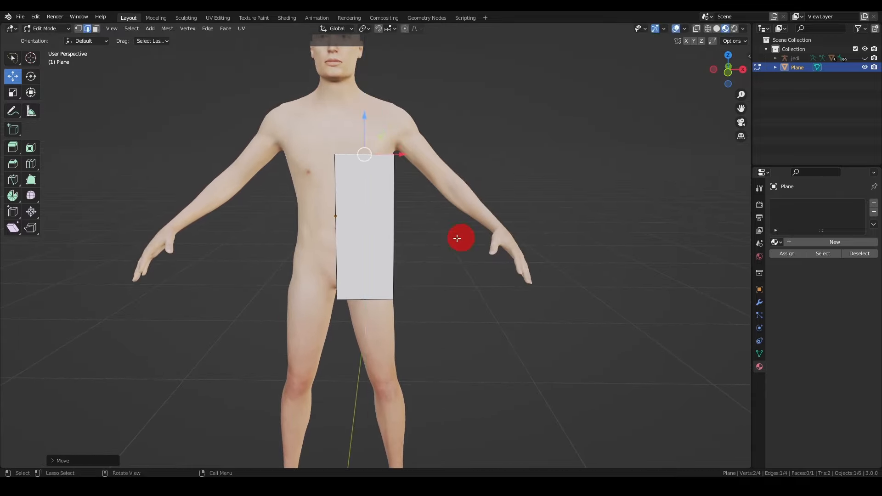
Step: Extrude the front panel's outer edge along the Y axis to form a side panel reaching behind the body
{"action": "middle_click_drag", "start_coordinate": [459, 239], "coordinate": [400, 250]}
{"action": "middle_click_drag", "start_coordinate": [345, 242], "coordinate": [372, 327]}
{"action": "key", "text": "e"}
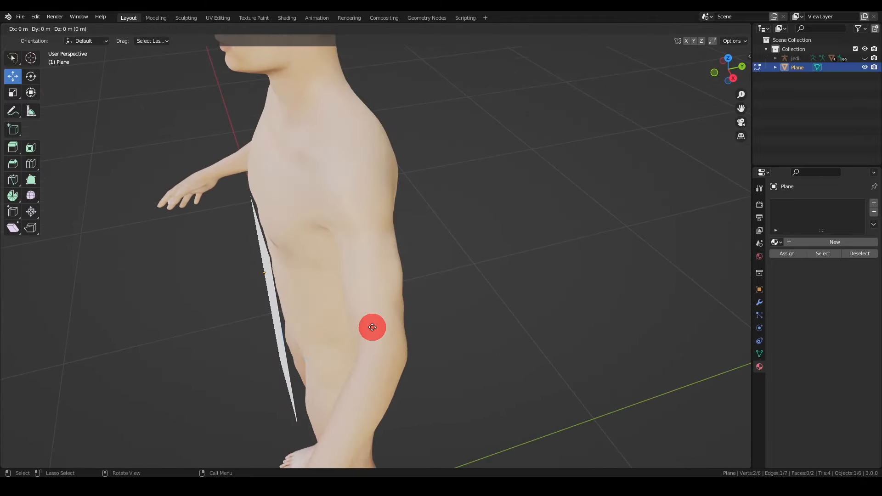
{"action": "key", "text": "y"}
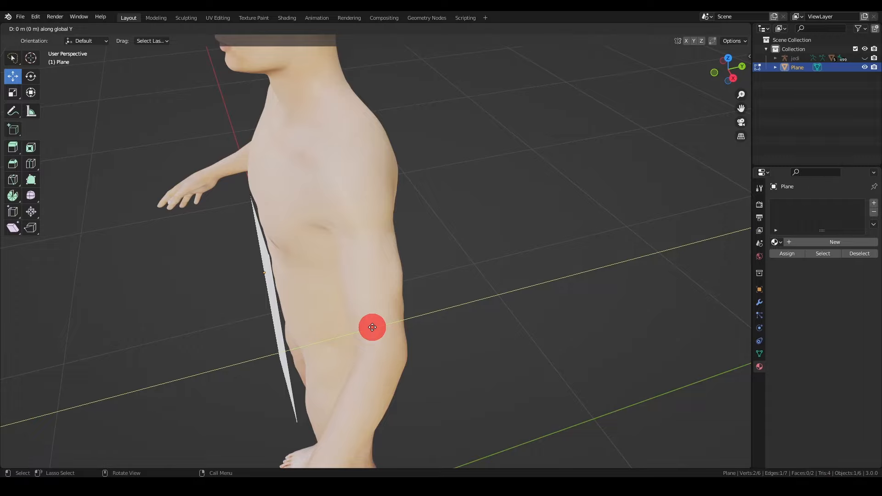
{"action": "left_click", "coordinate": [513, 322]}
Step: Extrude the side panel's rear edge along the X axis toward the spine to form the back panel
{"action": "middle_click_drag", "start_coordinate": [511, 320], "coordinate": [377, 294]}
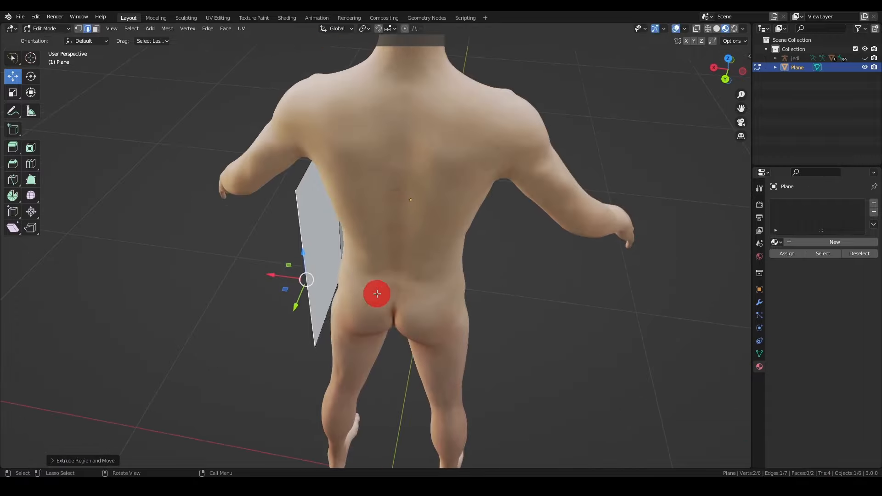
{"action": "key", "text": "e"}
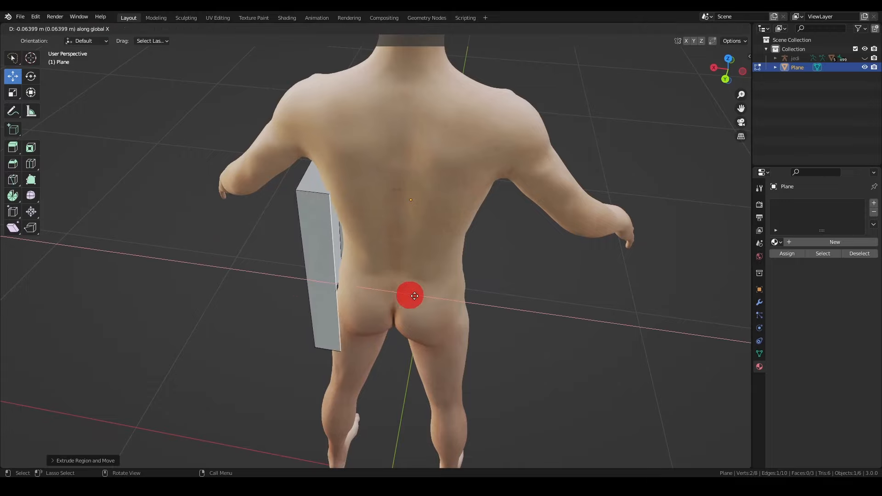
{"action": "left_click", "coordinate": [451, 304]}
{"action": "middle_click_drag", "start_coordinate": [418, 315], "coordinate": [444, 276]}
Step: Add a Mirror modifier on the X axis to the plane with the body mesh as mirror object
{"action": "key", "text": "Tab"}
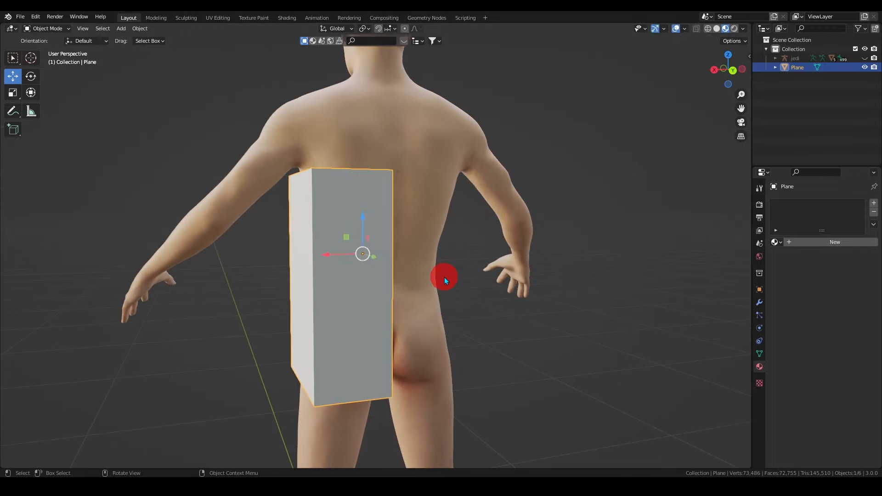
{"action": "left_click", "coordinate": [759, 303]}
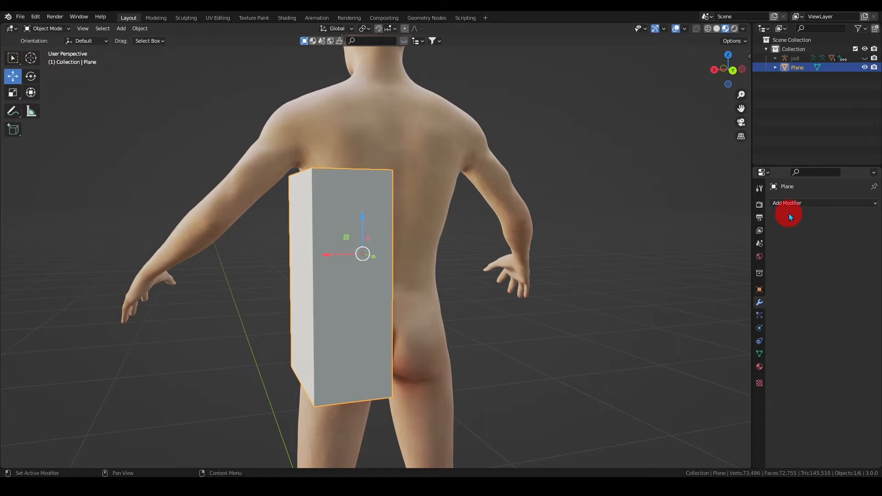
{"action": "left_click", "coordinate": [788, 204]}
{"action": "left_click", "coordinate": [707, 309]}
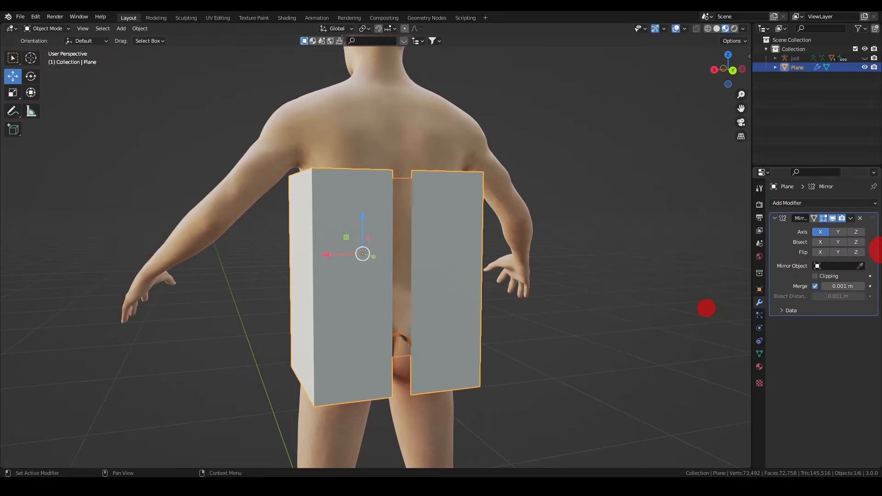
{"action": "left_click", "coordinate": [862, 266]}
{"action": "left_click", "coordinate": [483, 134]}
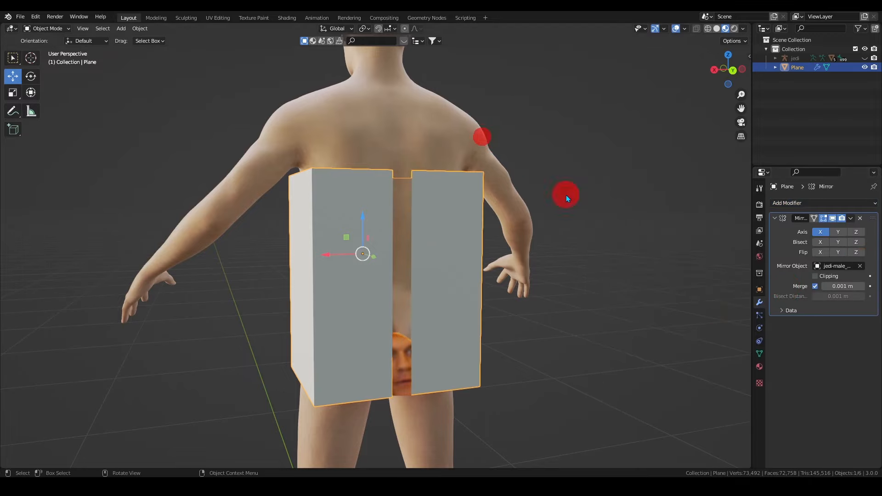
Step: Move the back panel's inner edge to meet its mirrored copy and set the Mirror merge distance to 0.008 m
{"action": "middle_click_drag", "start_coordinate": [567, 193], "coordinate": [598, 253]}
{"action": "scroll", "coordinate": [542, 250], "scroll_direction": "up", "scroll_amount": 3}
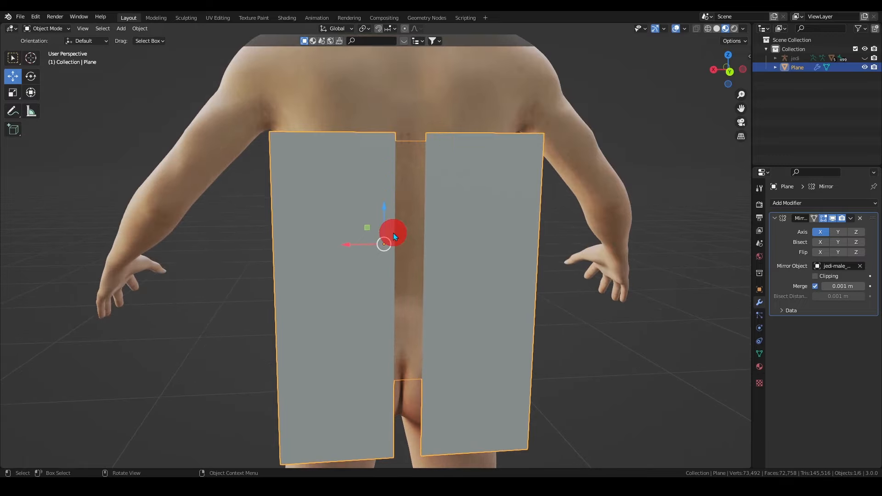
{"action": "key", "text": "Tab"}
{"action": "scroll", "coordinate": [339, 278], "scroll_direction": "up", "scroll_amount": 5}
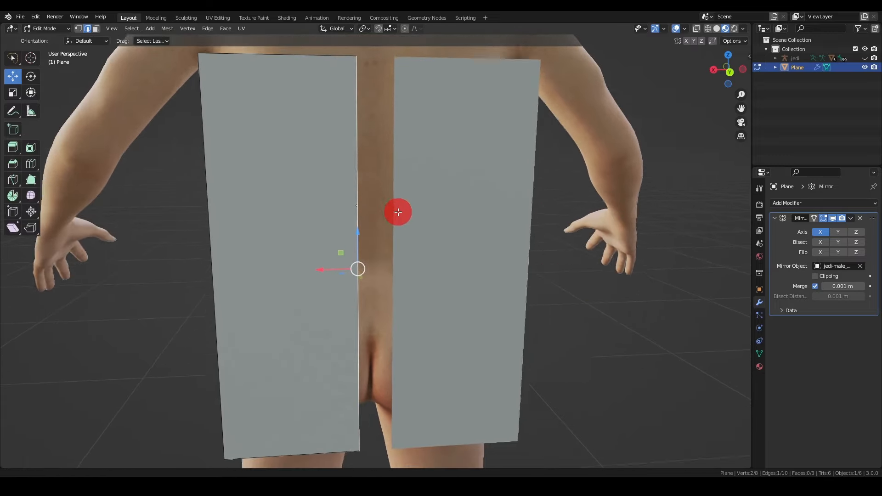
{"action": "left_click_drag", "start_coordinate": [315, 274], "coordinate": [340, 276]}
{"action": "scroll", "coordinate": [340, 275], "scroll_direction": "down", "scroll_amount": 5}
{"action": "middle_click_drag", "start_coordinate": [340, 273], "coordinate": [320, 250]}
{"action": "scroll", "coordinate": [526, 246], "scroll_direction": "up", "scroll_amount": 5}
{"action": "scroll", "coordinate": [526, 246], "scroll_direction": "down", "scroll_amount": 3}
{"action": "scroll", "coordinate": [326, 250], "scroll_direction": "up", "scroll_amount": 3}
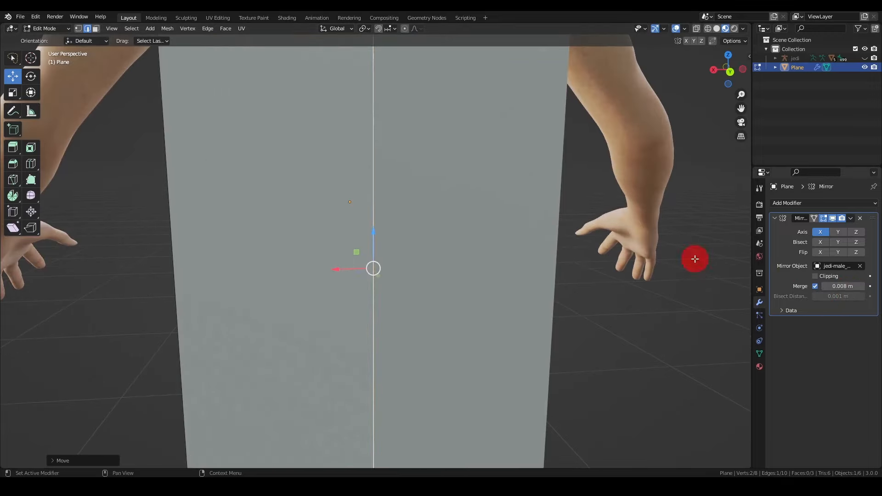
Step: Add two vertical loop cuts to the side panel, one on each side of the arm
{"action": "scroll", "coordinate": [696, 259], "scroll_direction": "down", "scroll_amount": 6}
{"action": "middle_click_drag", "start_coordinate": [241, 248], "coordinate": [354, 216]}
{"action": "scroll", "coordinate": [366, 239], "scroll_direction": "up", "scroll_amount": 3}
{"action": "left_click", "coordinate": [31, 164]}
{"action": "left_click_drag", "start_coordinate": [333, 184], "coordinate": [299, 192]}
{"action": "middle_click_drag", "start_coordinate": [405, 186], "coordinate": [394, 185]}
{"action": "left_click_drag", "start_coordinate": [398, 185], "coordinate": [406, 190]}
{"action": "middle_click_drag", "start_coordinate": [412, 208], "coordinate": [419, 206]}
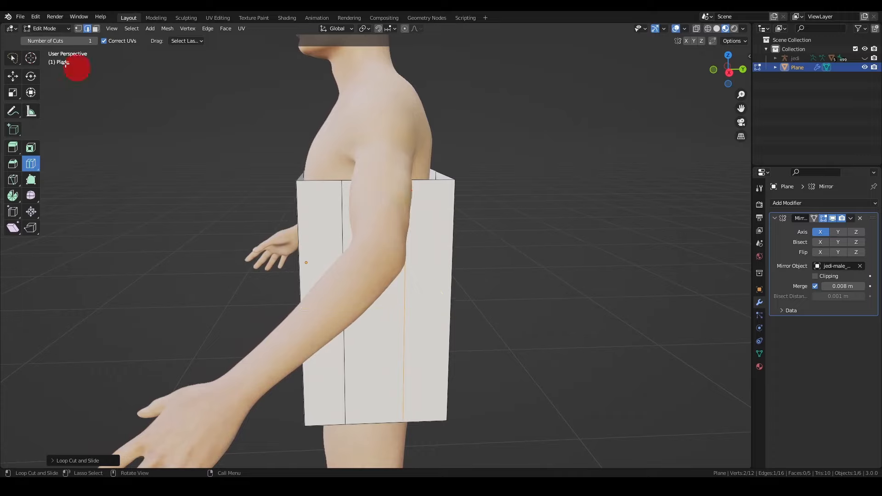
Step: Extrude the upper edge of the side panel's middle strip outward to the elbow and align it with the arm
{"action": "left_click", "coordinate": [13, 76]}
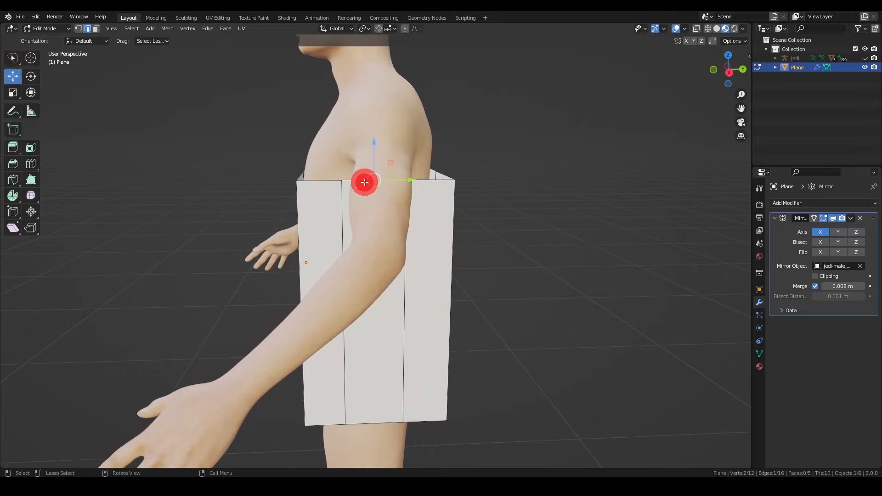
{"action": "middle_click_drag", "start_coordinate": [365, 183], "coordinate": [415, 208]}
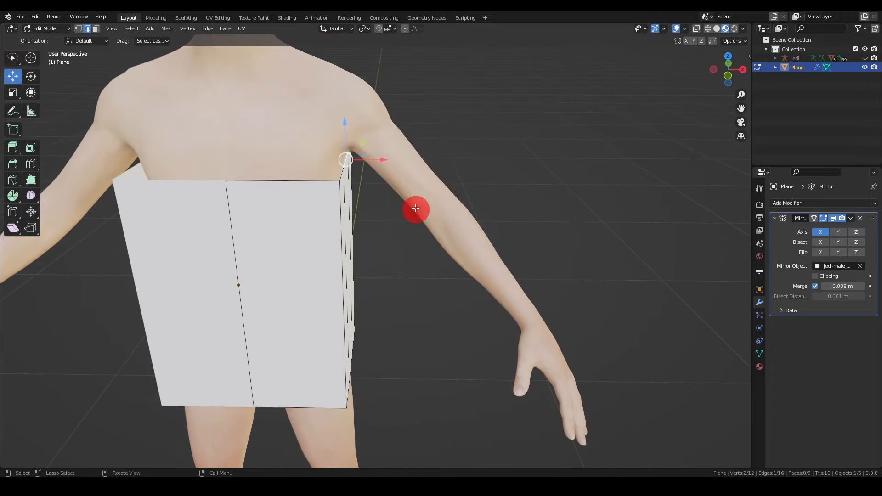
{"action": "key", "text": "e"}
{"action": "left_click", "coordinate": [504, 289]}
{"action": "middle_click_drag", "start_coordinate": [504, 288], "coordinate": [321, 204]}
{"action": "left_click_drag", "start_coordinate": [340, 218], "coordinate": [392, 222]}
Step: Extrude the sleeve strip's end edge from the elbow to the wrist and position it along the forearm
{"action": "mouse_move", "coordinate": [392, 223]}
{"action": "middle_mouse_down"}
{"action": "mouse_move", "coordinate": [374, 258]}
{"action": "mouse_move", "coordinate": [337, 264]}
{"action": "mouse_move", "coordinate": [381, 122]}
{"action": "mouse_move", "coordinate": [409, 248]}
{"action": "mouse_move", "coordinate": [494, 248]}
{"action": "mouse_move", "coordinate": [468, 228]}
{"action": "middle_mouse_up"}
{"action": "key", "text": "g"}
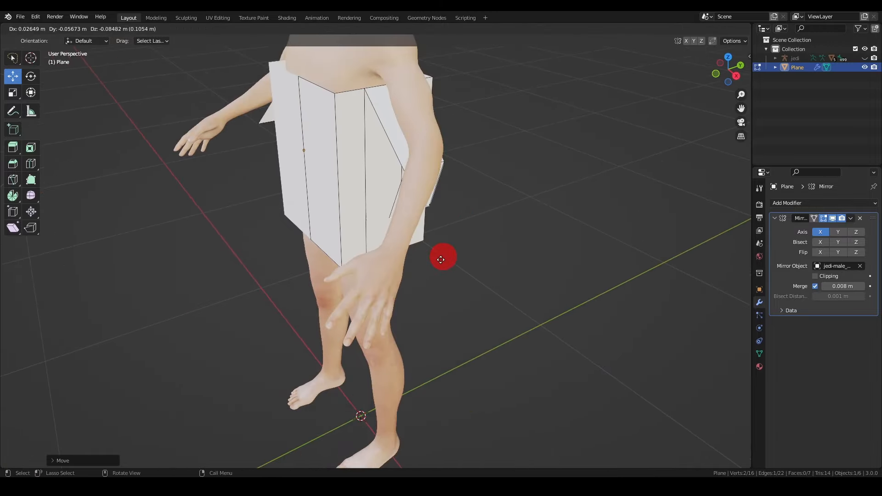
{"action": "left_click", "coordinate": [435, 292]}
{"action": "middle_click_drag", "start_coordinate": [433, 298], "coordinate": [429, 365]}
{"action": "left_click_drag", "start_coordinate": [410, 370], "coordinate": [390, 282]}
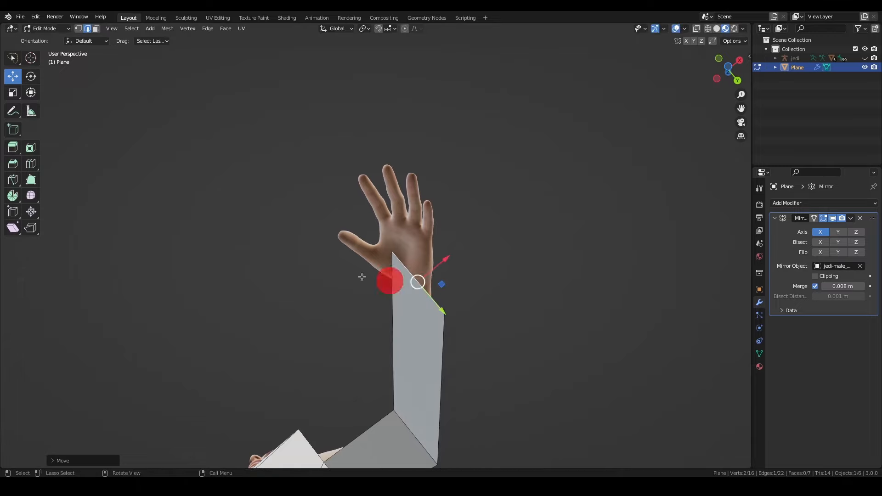
Step: Rotate the sleeve's end edge square across the wrist and scale it down to the wrist's width
{"action": "left_click", "coordinate": [36, 80]}
{"action": "left_click_drag", "start_coordinate": [431, 243], "coordinate": [413, 251]}
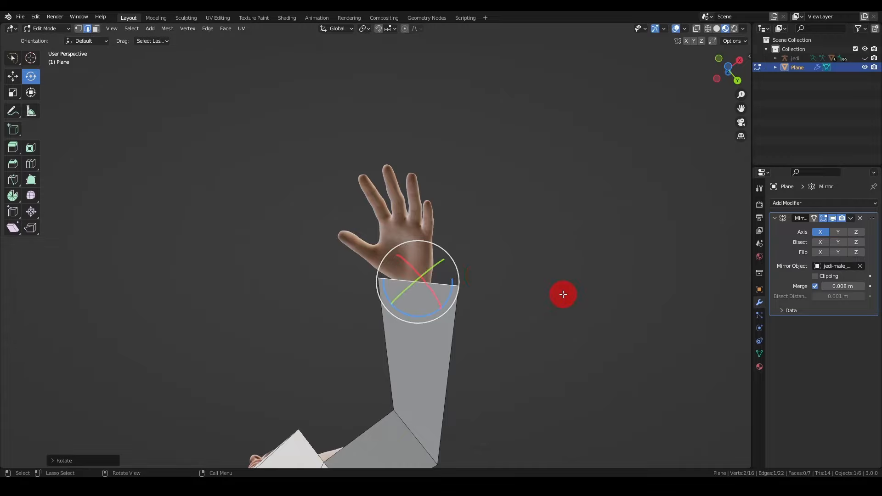
{"action": "key", "text": "s"}
{"action": "left_click", "coordinate": [496, 298]}
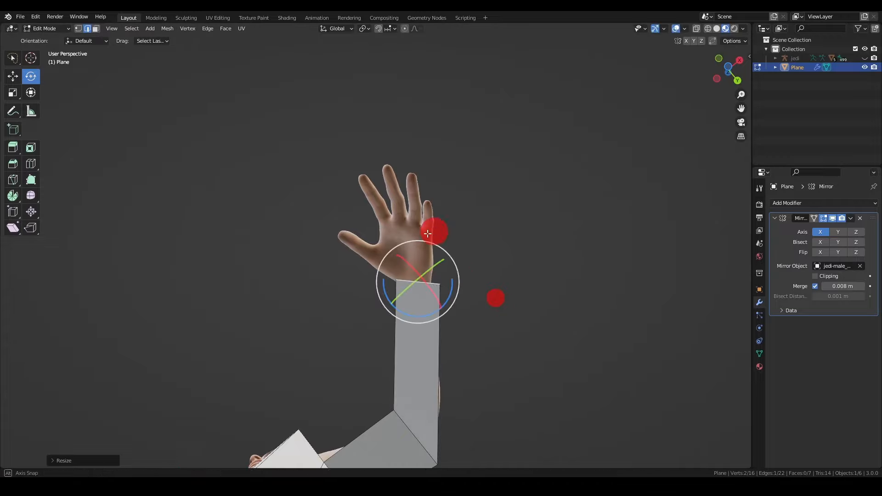
Step: Activate the Move tool for the sleeve's wrist edge and set the transform orientation to Normal
{"action": "middle_click_drag", "start_coordinate": [494, 298], "coordinate": [183, 58]}
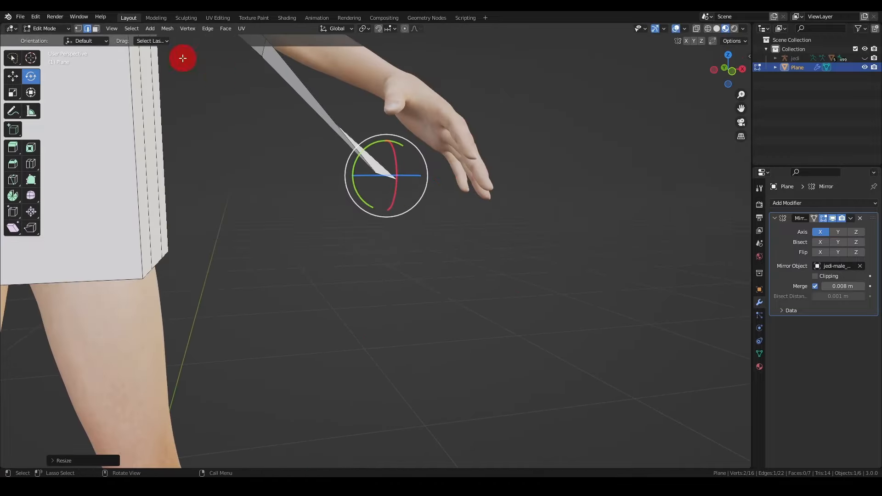
{"action": "left_click", "coordinate": [20, 79]}
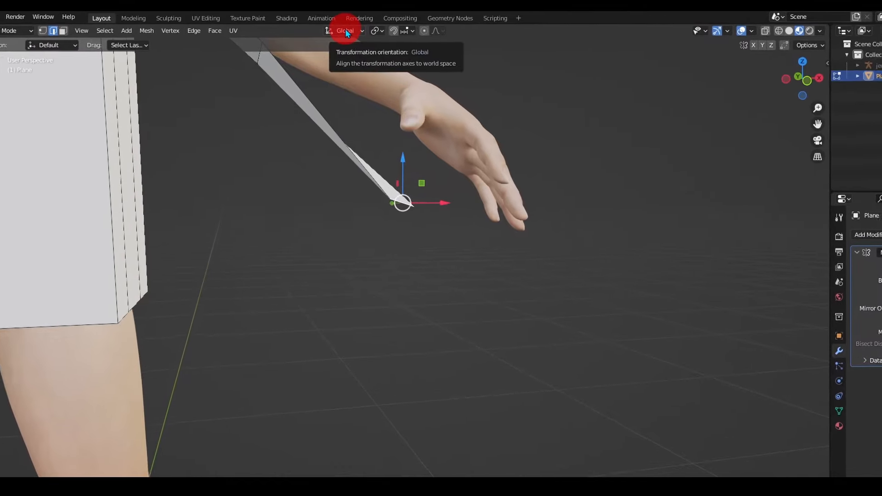
{"action": "left_click", "coordinate": [374, 39]}
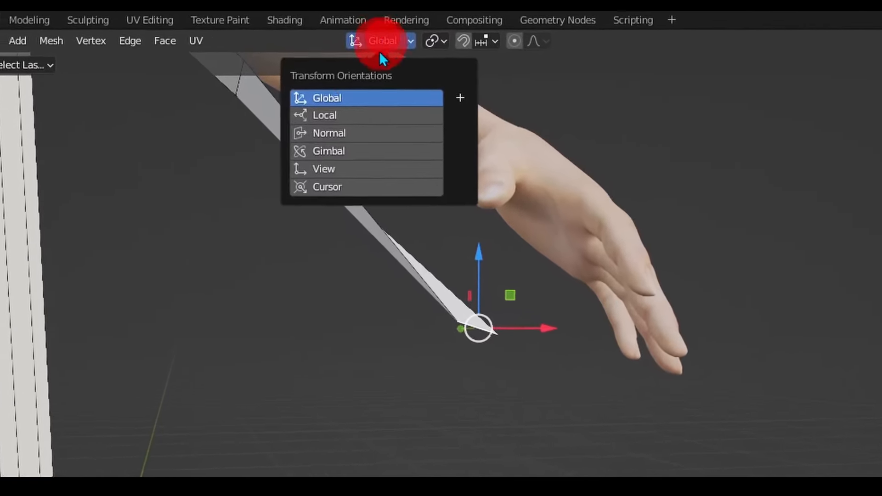
{"action": "left_click", "coordinate": [327, 122]}
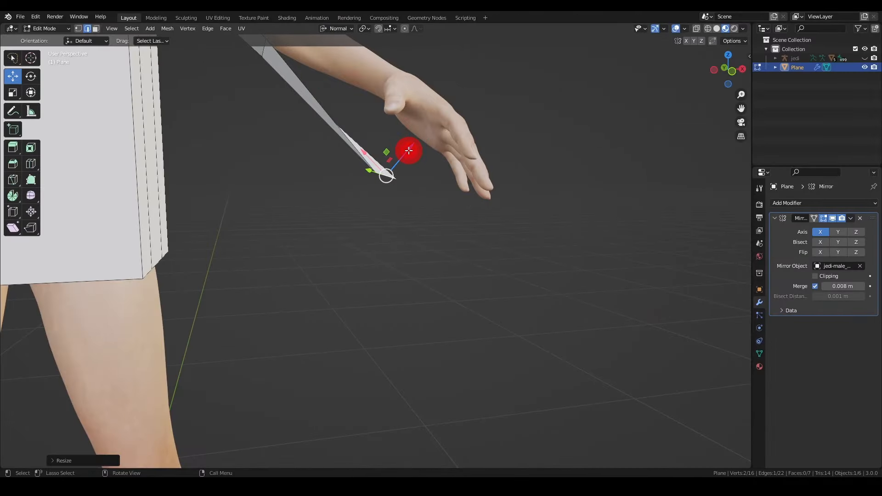
Step: Move the sleeve's wrist edge along its own axes until it sits close under the wrist
{"action": "middle_click_drag", "start_coordinate": [409, 150], "coordinate": [458, 208]}
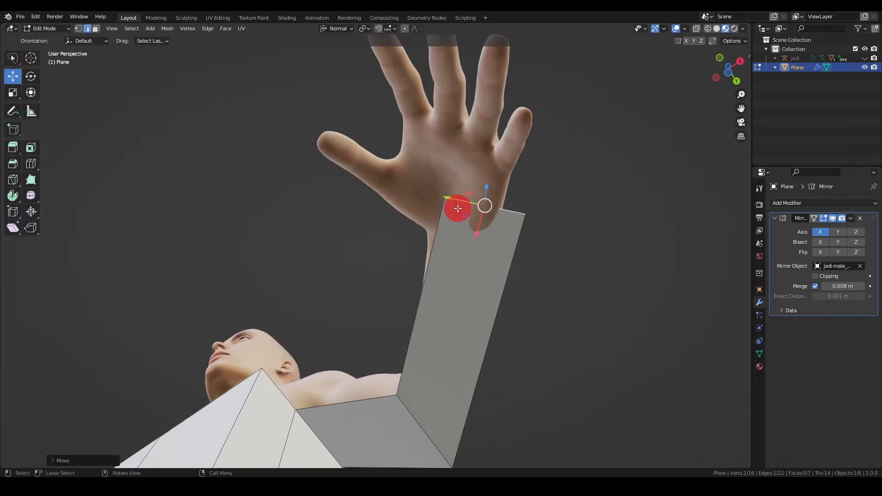
{"action": "left_click_drag", "start_coordinate": [486, 202], "coordinate": [457, 244]}
{"action": "middle_click_drag", "start_coordinate": [573, 171], "coordinate": [429, 256]}
{"action": "left_click_drag", "start_coordinate": [340, 303], "coordinate": [360, 246]}
Step: Extrude the four long edges of the sleeve strip upward to form front and back panels along the upper arm and forearm
{"action": "middle_click_drag", "start_coordinate": [363, 250], "coordinate": [579, 262]}
{"action": "middle_click_drag", "start_coordinate": [459, 275], "coordinate": [406, 233]}
{"action": "left_click", "coordinate": [462, 251], "text": "shift"}
{"action": "middle_click_drag", "start_coordinate": [461, 252], "coordinate": [653, 260]}
{"action": "middle_click_drag", "start_coordinate": [419, 270], "coordinate": [386, 303]}
{"action": "left_click", "coordinate": [316, 210], "text": "shift"}
{"action": "middle_click_drag", "start_coordinate": [316, 210], "coordinate": [367, 275]}
{"action": "left_click", "coordinate": [380, 324], "text": "shift"}
{"action": "scroll", "coordinate": [384, 319], "scroll_direction": "down", "scroll_amount": 4}
{"action": "key", "text": "e"}
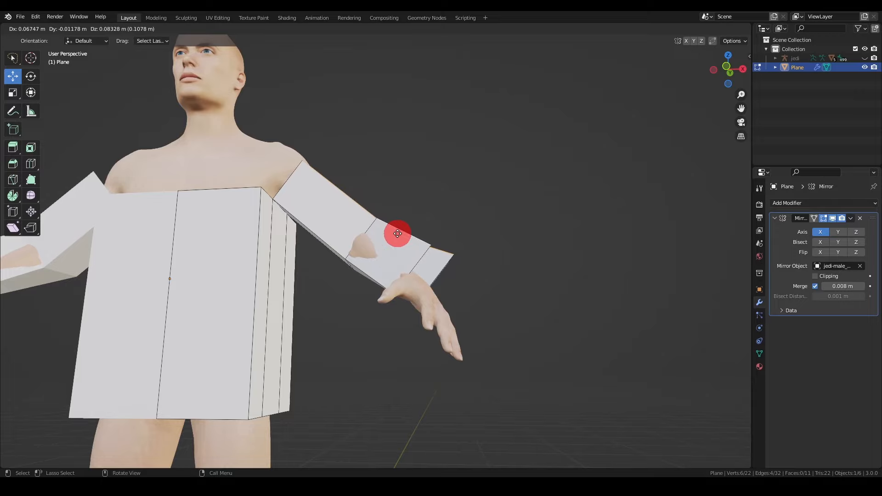
{"action": "left_click", "coordinate": [396, 233]}
Step: Reposition the upper edges of the front and back forearm panels together so they follow the arm
{"action": "middle_click_drag", "start_coordinate": [420, 274], "coordinate": [339, 293]}
{"action": "left_click", "coordinate": [370, 252]}
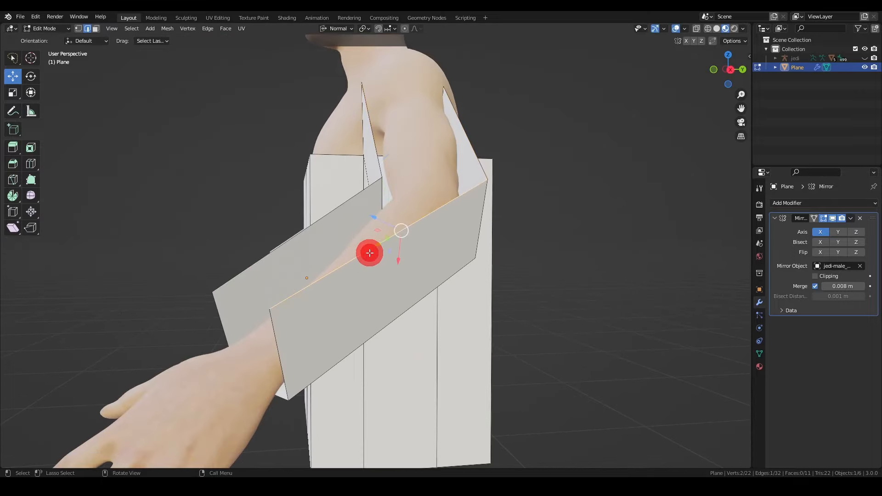
{"action": "left_click", "coordinate": [317, 227], "text": "shift"}
{"action": "middle_click_drag", "start_coordinate": [317, 227], "coordinate": [300, 242]}
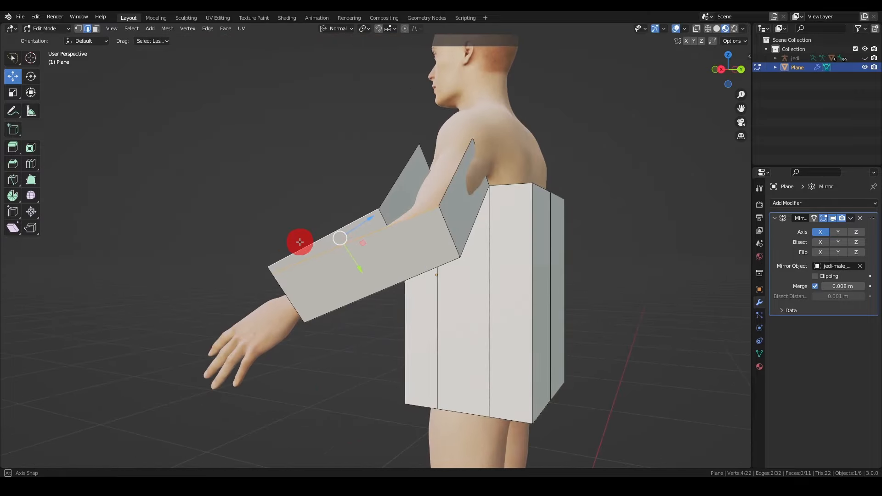
{"action": "key", "text": "g"}
{"action": "left_click", "coordinate": [370, 278]}
Step: Adjust the front forearm panel's upper edge and the short edge at the elbow to fit beside the arm
{"action": "middle_click_drag", "start_coordinate": [372, 280], "coordinate": [365, 156]}
{"action": "left_click", "coordinate": [359, 249]}
{"action": "key", "text": "g"}
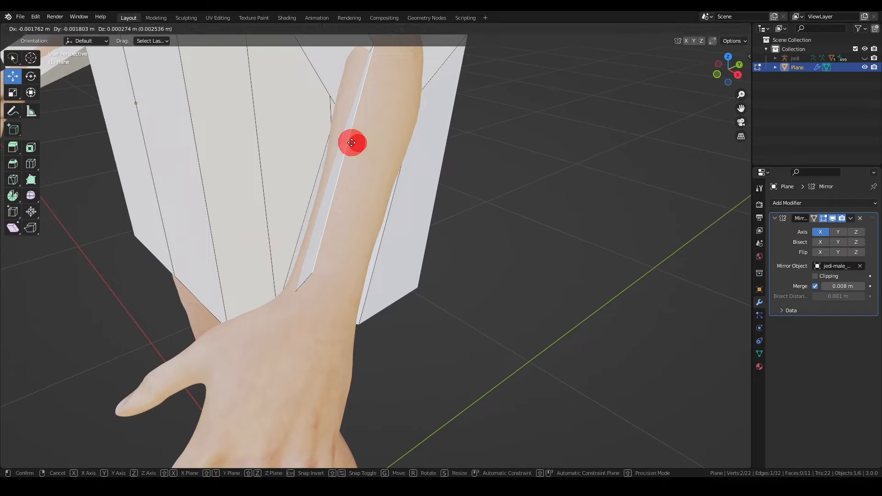
{"action": "left_click", "coordinate": [327, 134]}
{"action": "middle_click_drag", "start_coordinate": [327, 133], "coordinate": [387, 221]}
{"action": "left_click", "coordinate": [367, 216]}
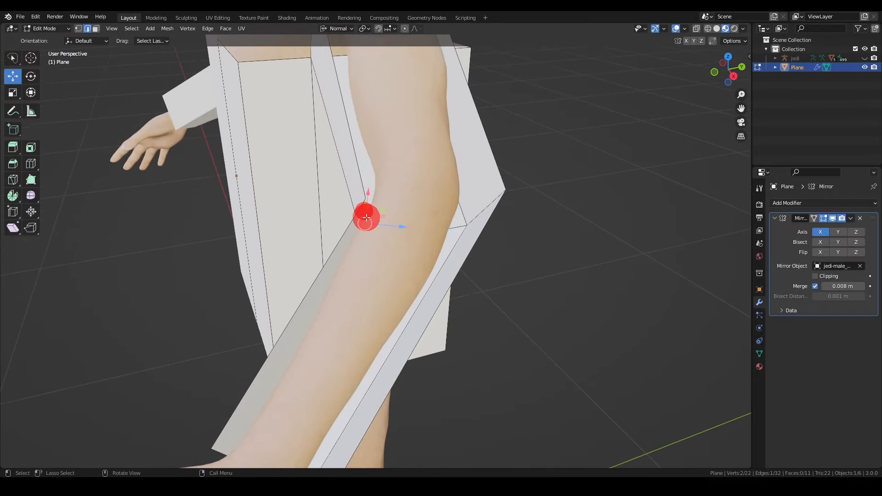
{"action": "left_click_drag", "start_coordinate": [370, 227], "coordinate": [361, 223]}
{"action": "middle_click_drag", "start_coordinate": [361, 223], "coordinate": [339, 307]}
Step: Fill a face between the two upper edges of the forearm panels to cover the forearm
{"action": "left_click", "coordinate": [319, 250]}
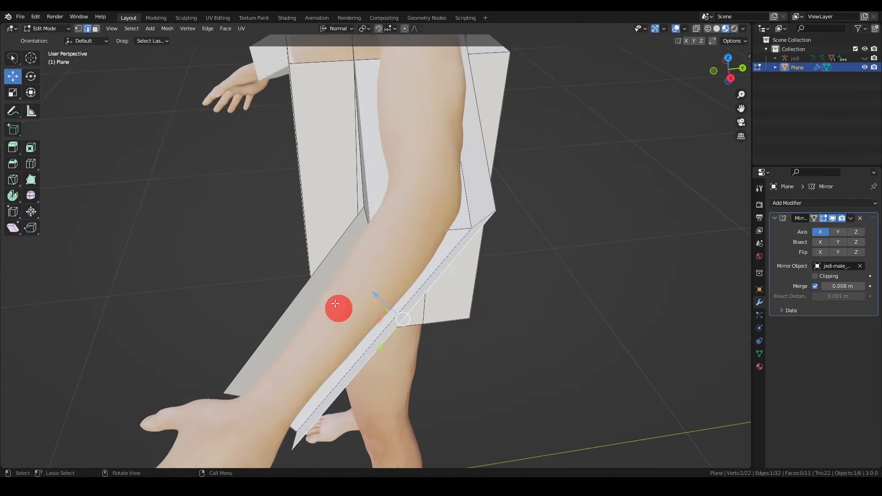
{"action": "left_click", "coordinate": [312, 277], "text": "shift"}
{"action": "middle_click_drag", "start_coordinate": [311, 277], "coordinate": [378, 273]}
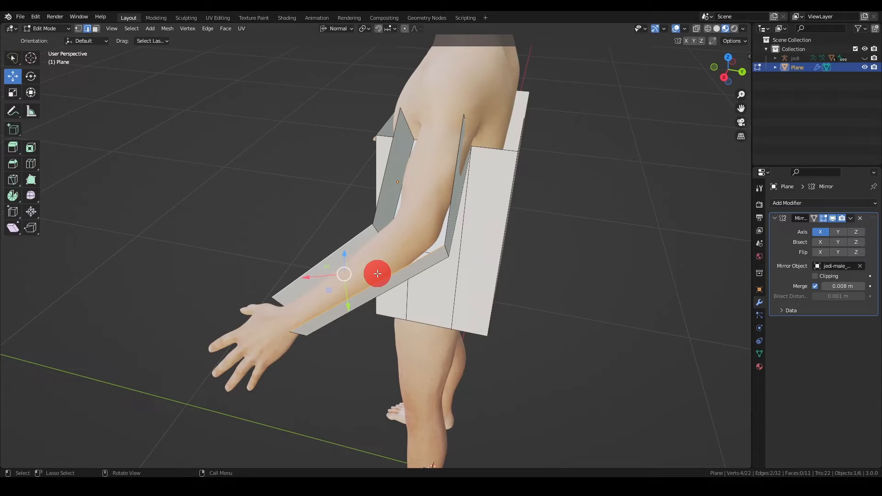
{"action": "key", "text": "f"}
Step: Fill a face over the upper arm between the open edges of the sleeve's front and back panels
{"action": "scroll", "coordinate": [499, 289], "scroll_direction": "up", "scroll_amount": 3}
{"action": "middle_click_drag", "start_coordinate": [545, 195], "coordinate": [415, 167]}
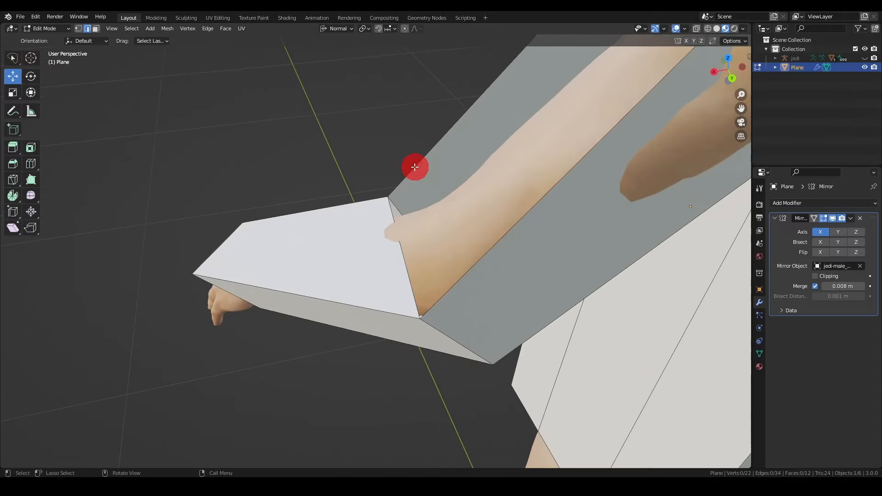
{"action": "left_click", "coordinate": [391, 227], "text": "shift"}
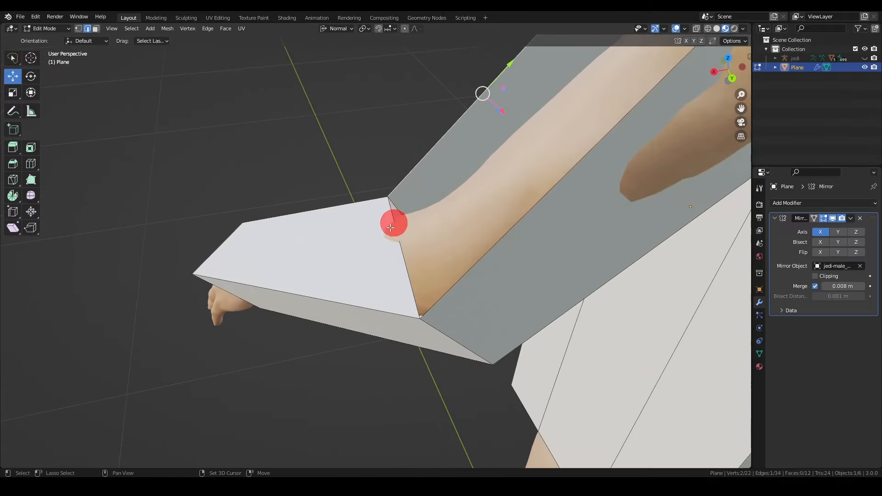
{"action": "left_click", "coordinate": [505, 236], "text": "shift"}
{"action": "left_click", "coordinate": [497, 239], "text": "shift"}
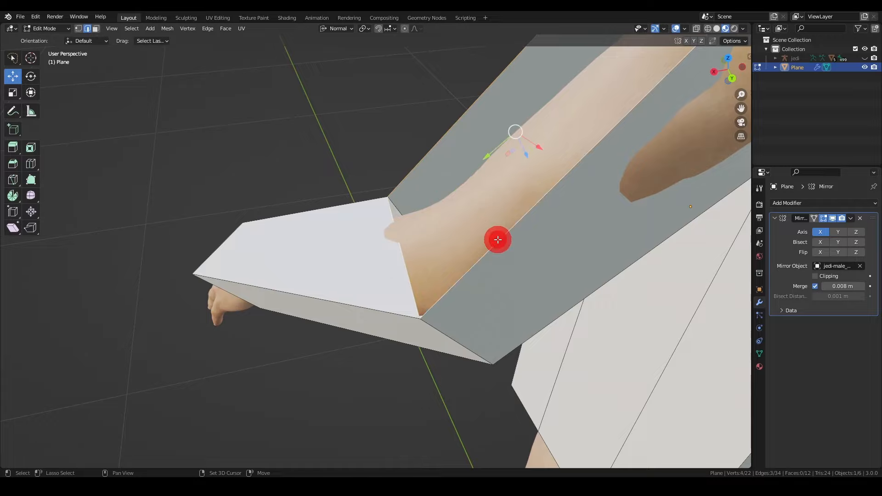
{"action": "key", "text": "f"}
{"action": "left_click", "coordinate": [327, 118]}
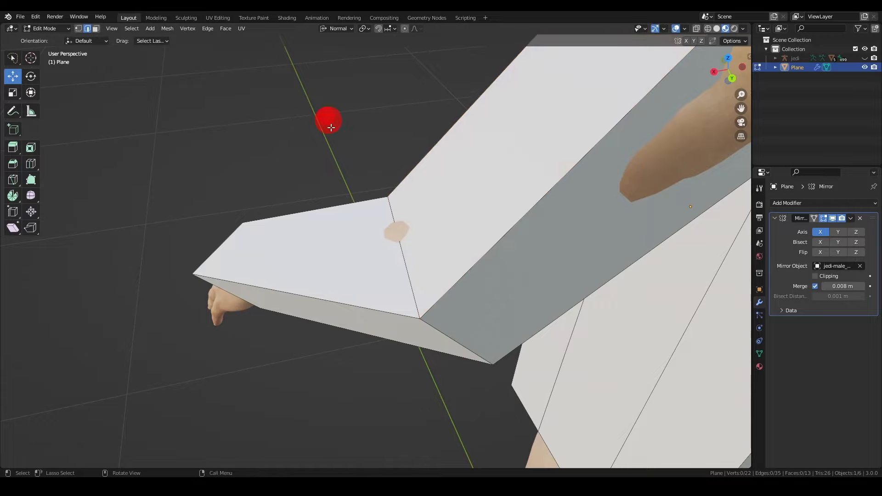
Step: Move the sleeve's upper end edge up and inward onto the top of the shoulder
{"action": "middle_click_drag", "start_coordinate": [327, 118], "coordinate": [447, 226]}
{"action": "scroll", "coordinate": [423, 183], "scroll_direction": "up", "scroll_amount": 3}
{"action": "left_click", "coordinate": [426, 203]}
{"action": "left_click_drag", "start_coordinate": [436, 231], "coordinate": [451, 237]}
{"action": "scroll", "coordinate": [451, 237], "scroll_direction": "down", "scroll_amount": 3}
{"action": "middle_click_drag", "start_coordinate": [451, 237], "coordinate": [471, 198]}
{"action": "scroll", "coordinate": [471, 197], "scroll_direction": "up", "scroll_amount": 5}
{"action": "scroll", "coordinate": [489, 165], "scroll_direction": "down", "scroll_amount": 4}
{"action": "mouse_move", "coordinate": [488, 166]}
{"action": "middle_mouse_down"}
{"action": "mouse_move", "coordinate": [468, 239]}
{"action": "mouse_move", "coordinate": [478, 175]}
{"action": "middle_mouse_up"}
{"action": "scroll", "coordinate": [472, 211], "scroll_direction": "up", "scroll_amount": 4}
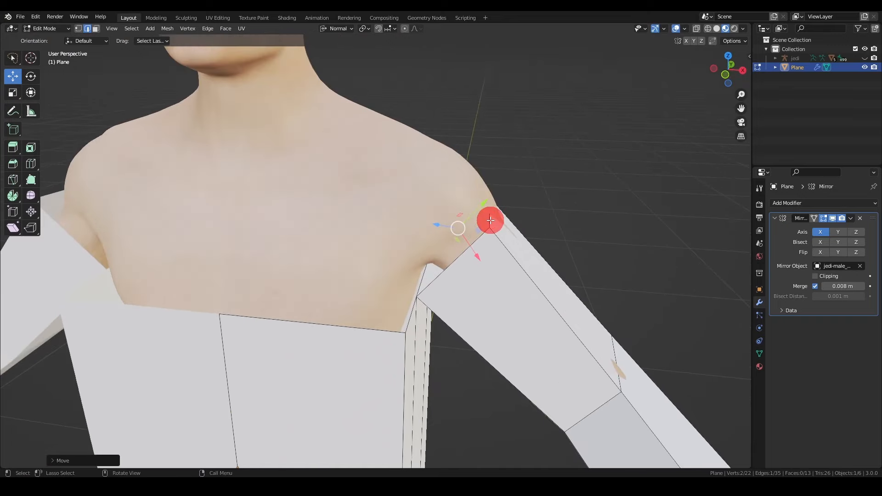
{"action": "left_click_drag", "start_coordinate": [492, 206], "coordinate": [429, 124]}
Step: Build a face with Poly Build from the front armpit corner, joining the side panel to the sleeve at the shoulder
{"action": "middle_click_drag", "start_coordinate": [455, 162], "coordinate": [432, 211]}
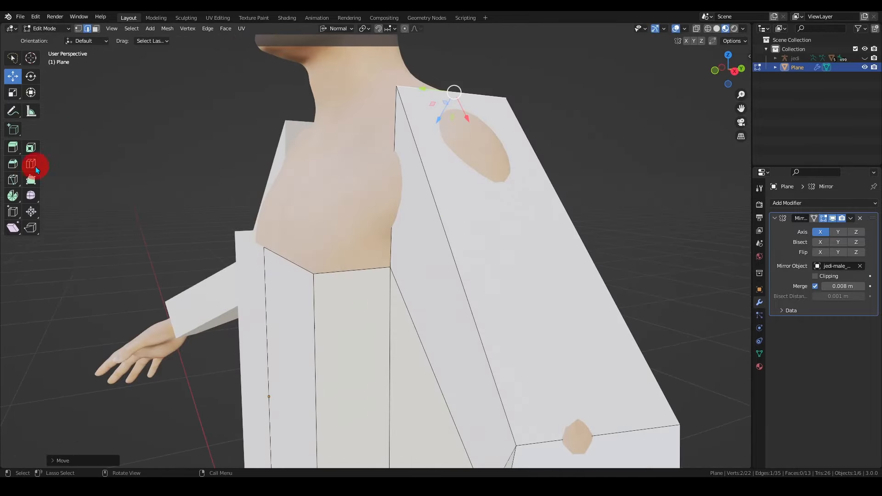
{"action": "left_click", "coordinate": [31, 180]}
{"action": "middle_click_drag", "start_coordinate": [409, 262], "coordinate": [403, 265]}
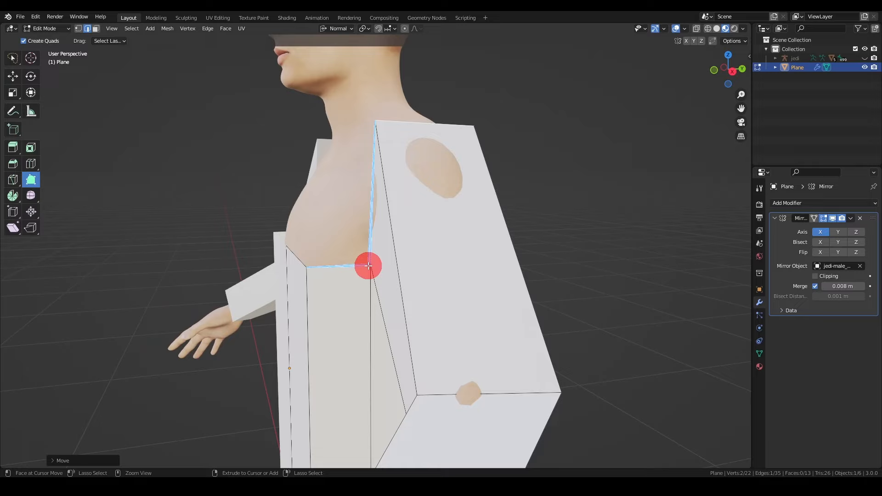
{"action": "left_click", "coordinate": [368, 265]}
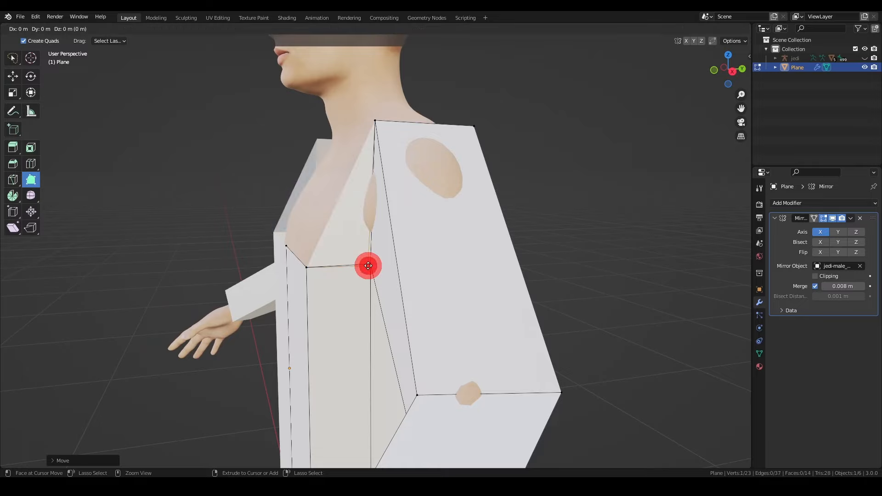
{"action": "left_click_drag", "start_coordinate": [369, 266], "coordinate": [302, 122]}
Step: Move the new face's free corner vertex outward so it lines up with the shoulder above the armpit
{"action": "middle_click_drag", "start_coordinate": [367, 207], "coordinate": [196, 131]}
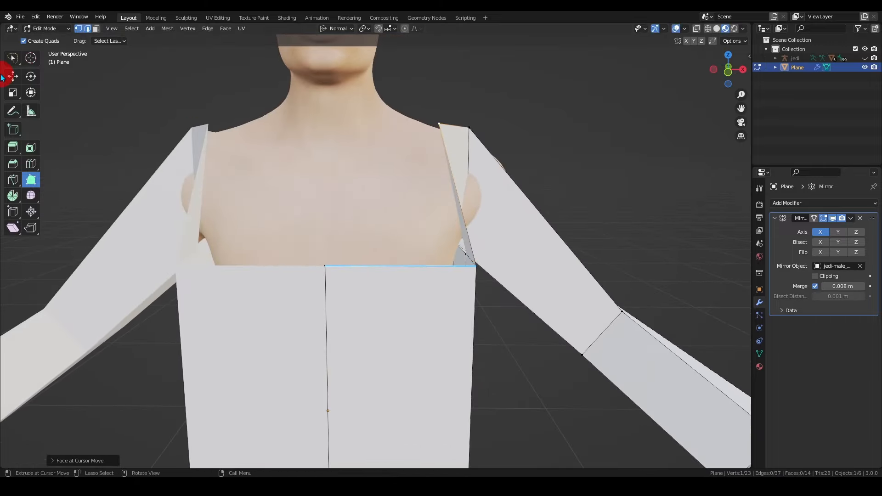
{"action": "left_click", "coordinate": [13, 76]}
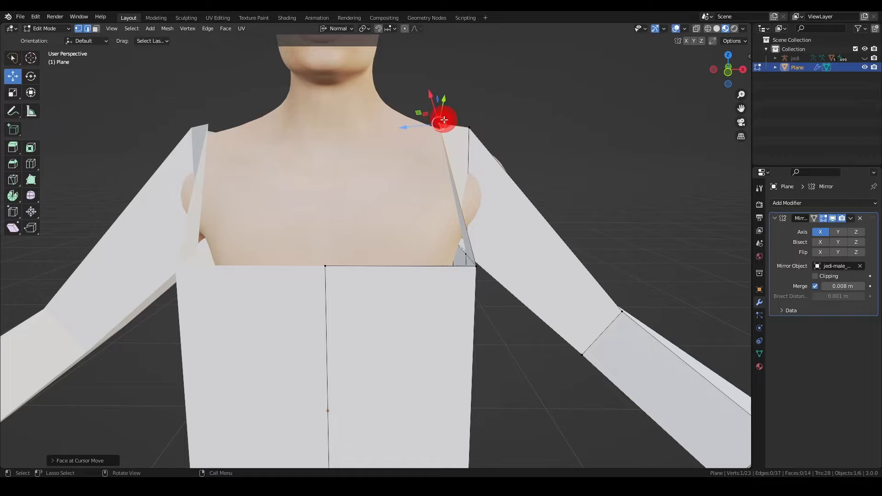
{"action": "left_click_drag", "start_coordinate": [443, 120], "coordinate": [474, 130]}
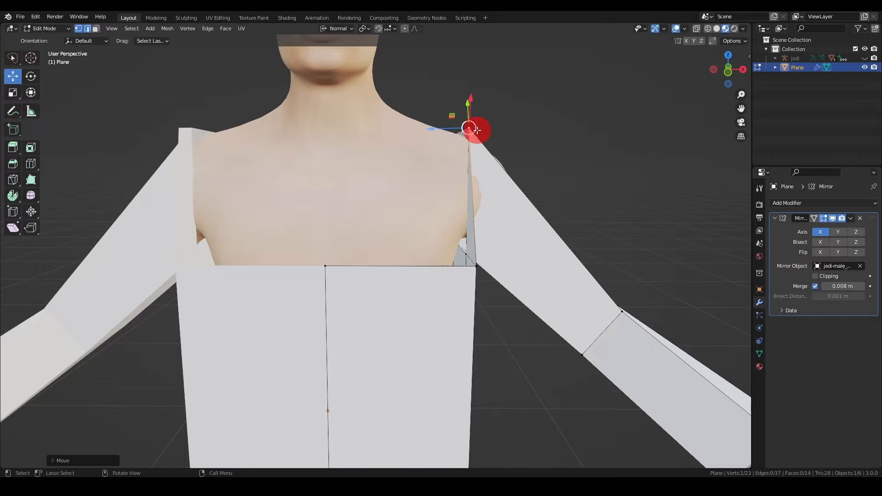
{"action": "middle_click_drag", "start_coordinate": [475, 130], "coordinate": [496, 196]}
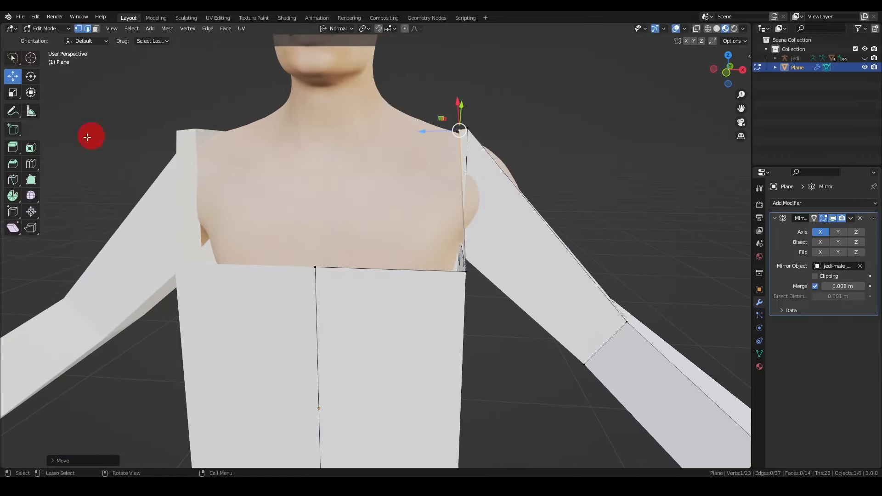
Step: Build a chest face with Poly Build from the front panel's upper edge up to the base of the neck
{"action": "left_click", "coordinate": [33, 180]}
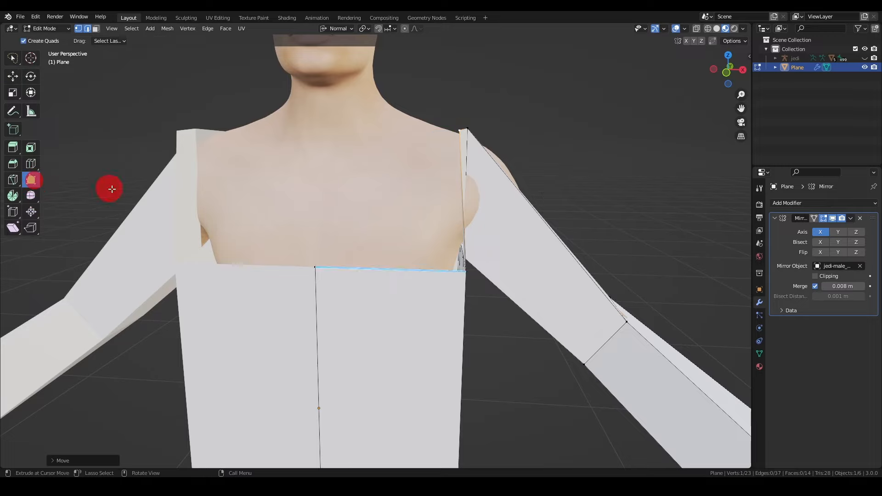
{"action": "left_click", "coordinate": [465, 269]}
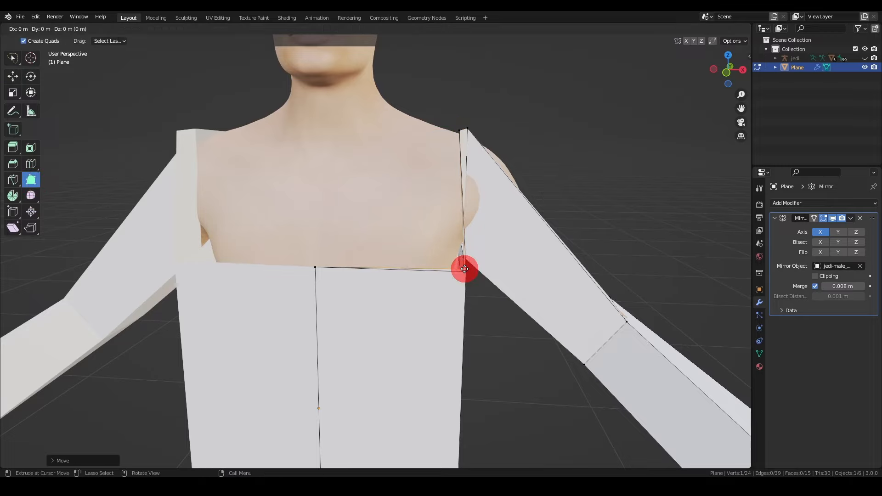
{"action": "left_click_drag", "start_coordinate": [465, 269], "coordinate": [324, 137]}
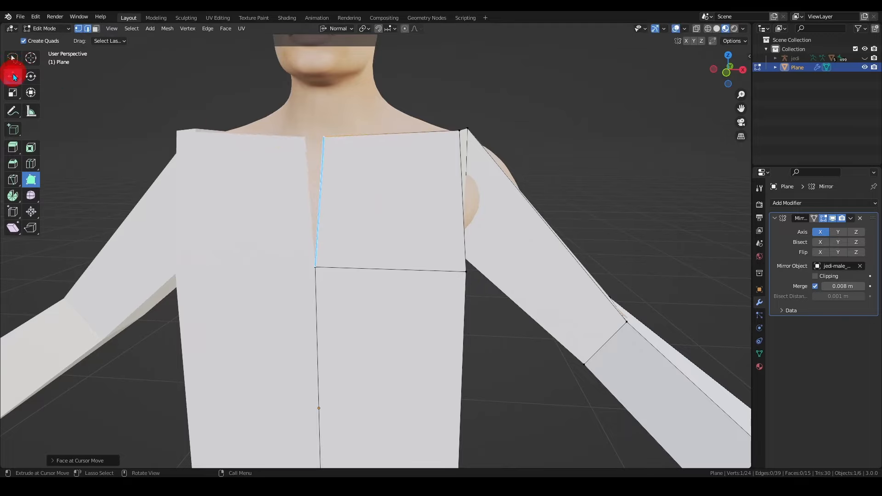
Step: Move the chest face's inner top vertex to the centre line so it meets the mirrored half
{"action": "left_click", "coordinate": [13, 77]}
{"action": "scroll", "coordinate": [279, 208], "scroll_direction": "up", "scroll_amount": 5}
{"action": "middle_click_drag", "start_coordinate": [370, 97], "coordinate": [514, 280], "text": "shift"}
{"action": "middle_click_drag", "start_coordinate": [472, 234], "coordinate": [474, 228]}
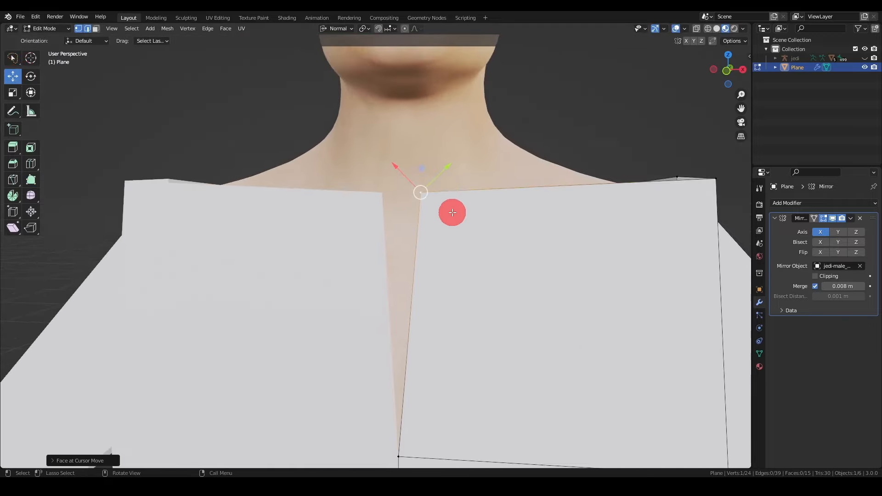
{"action": "left_click_drag", "start_coordinate": [421, 191], "coordinate": [401, 191]}
Step: Build a face behind the shoulder and another across the upper back to the centre line with Poly Build
{"action": "scroll", "coordinate": [455, 295], "scroll_direction": "down", "scroll_amount": 6}
{"action": "middle_click_drag", "start_coordinate": [497, 299], "coordinate": [478, 282]}
{"action": "scroll", "coordinate": [345, 224], "scroll_direction": "up", "scroll_amount": 4}
{"action": "left_click", "coordinate": [34, 183]}
{"action": "scroll", "coordinate": [424, 281], "scroll_direction": "down", "scroll_amount": 3}
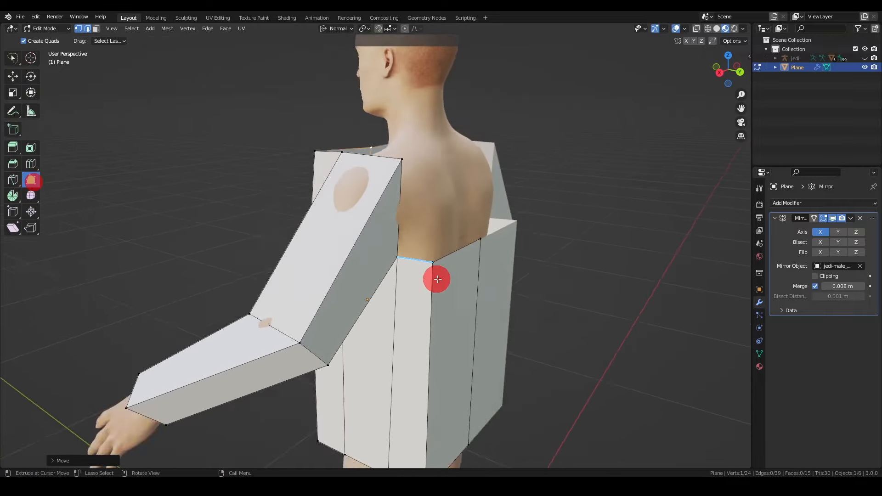
{"action": "middle_click_drag", "start_coordinate": [423, 282], "coordinate": [448, 263]}
{"action": "left_click_drag", "start_coordinate": [335, 241], "coordinate": [360, 148], "text": "ctrl"}
{"action": "middle_click_drag", "start_coordinate": [491, 262], "coordinate": [433, 278]}
{"action": "left_click_drag", "start_coordinate": [290, 222], "coordinate": [390, 121], "text": "ctrl"}
Step: Switch back to the Move tool and set the transform orientation to Global
{"action": "left_click", "coordinate": [14, 77]}
{"action": "scroll", "coordinate": [440, 79], "scroll_direction": "up", "scroll_amount": 4}
{"action": "middle_click_drag", "start_coordinate": [389, 121], "coordinate": [416, 232]}
{"action": "left_click", "coordinate": [339, 29]}
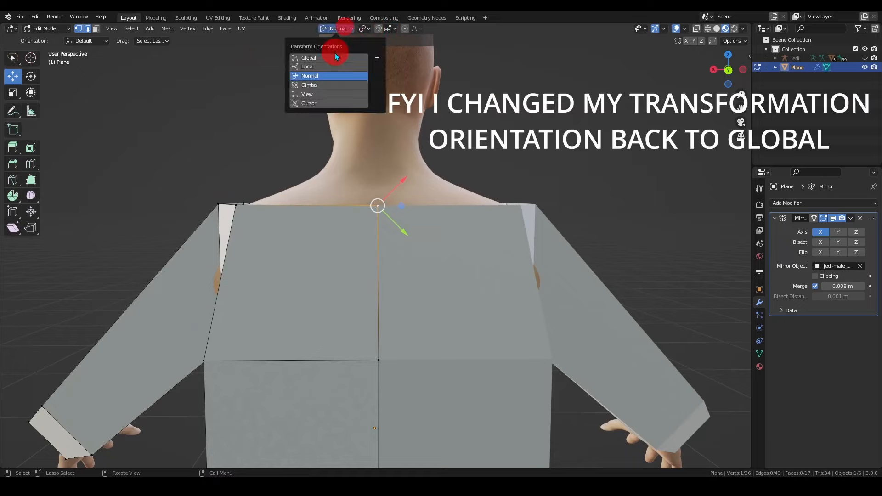
{"action": "left_click", "coordinate": [318, 57]}
Step: Move the upper back's centre-line vertices along the global axes to bring the panel closer to the body
{"action": "middle_click_drag", "start_coordinate": [363, 138], "coordinate": [523, 172]}
{"action": "left_click_drag", "start_coordinate": [523, 173], "coordinate": [567, 213]}
{"action": "middle_click_drag", "start_coordinate": [567, 212], "coordinate": [502, 212]}
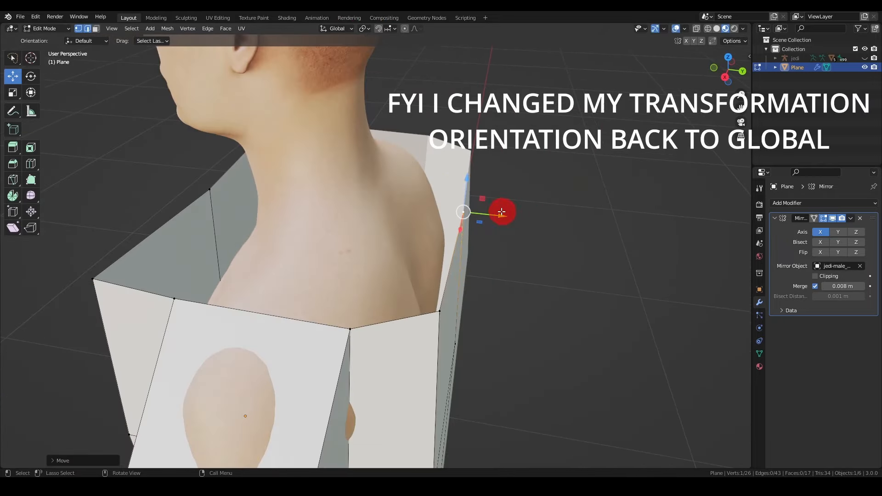
{"action": "left_click_drag", "start_coordinate": [501, 219], "coordinate": [443, 212]}
{"action": "middle_click_drag", "start_coordinate": [443, 213], "coordinate": [535, 276]}
{"action": "left_click_drag", "start_coordinate": [536, 224], "coordinate": [498, 224]}
{"action": "middle_click_drag", "start_coordinate": [498, 225], "coordinate": [480, 358]}
{"action": "scroll", "coordinate": [479, 358], "scroll_direction": "down", "scroll_amount": 5}
{"action": "middle_click_drag", "start_coordinate": [372, 225], "coordinate": [516, 276]}
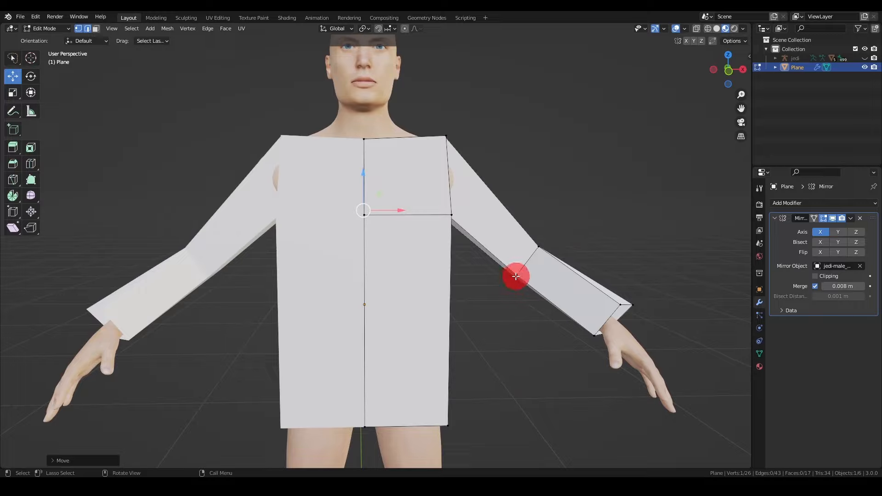
Step: Extrude the front panel's lower edge down over the thigh to about knee height
{"action": "middle_click_drag", "start_coordinate": [481, 349], "coordinate": [457, 228]}
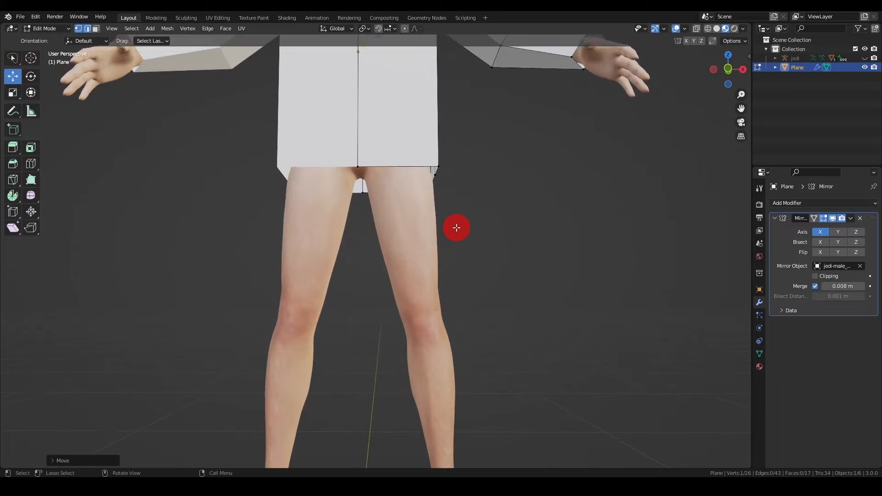
{"action": "left_click", "coordinate": [390, 164]}
{"action": "scroll", "coordinate": [413, 184], "scroll_direction": "down", "scroll_amount": 2}
{"action": "middle_click_drag", "start_coordinate": [431, 275], "coordinate": [430, 244], "text": "shift"}
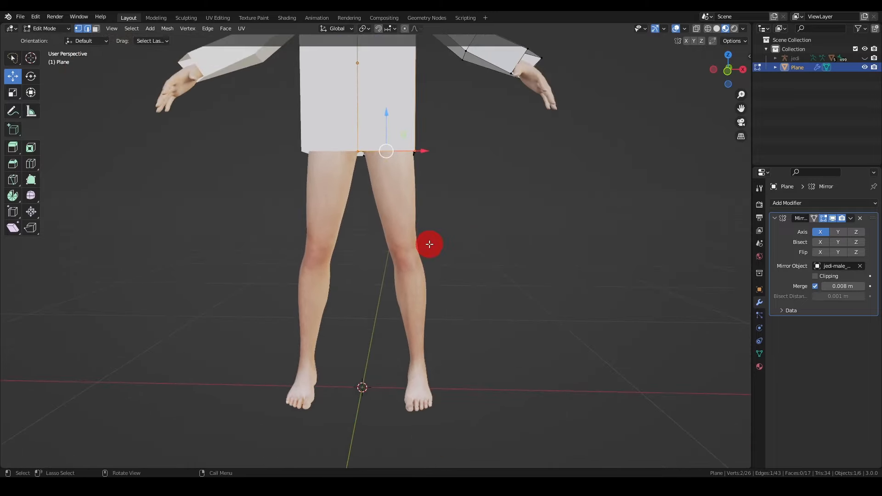
{"action": "key", "text": "e"}
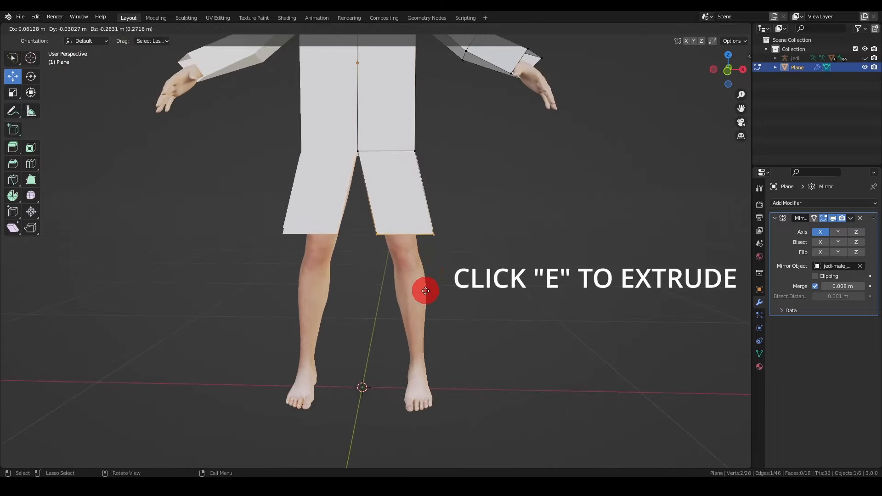
{"action": "left_click", "coordinate": [429, 311]}
Step: Move the extruded knee edge along the global Y axis toward the knee and fine-tune its placement
{"action": "middle_click_drag", "start_coordinate": [429, 311], "coordinate": [345, 262]}
{"action": "key", "text": "g"}
{"action": "key", "text": "y"}
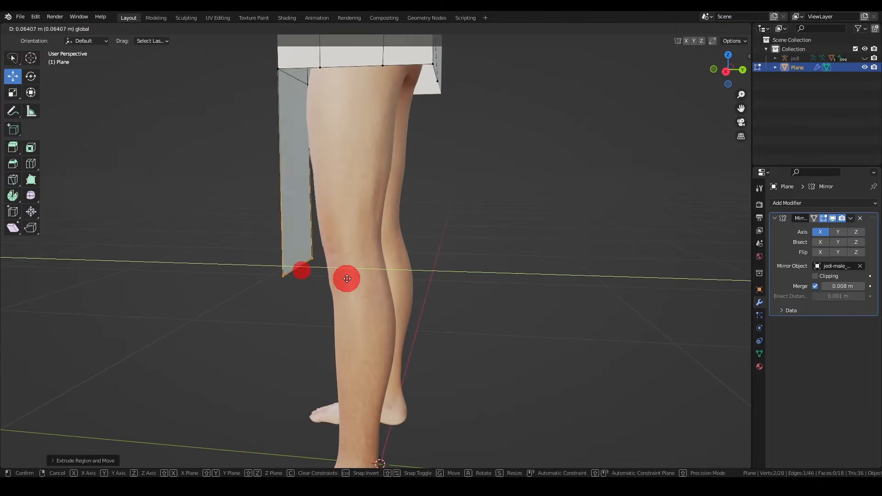
{"action": "left_click", "coordinate": [362, 293]}
{"action": "middle_click_drag", "start_coordinate": [361, 292], "coordinate": [470, 280]}
{"action": "left_click_drag", "start_coordinate": [423, 233], "coordinate": [425, 237]}
Step: Extrude the knee edge down to the ankle and bring the new edge closer to the shin
{"action": "middle_click_drag", "start_coordinate": [496, 321], "coordinate": [501, 272], "text": "shift"}
{"action": "key", "text": "e"}
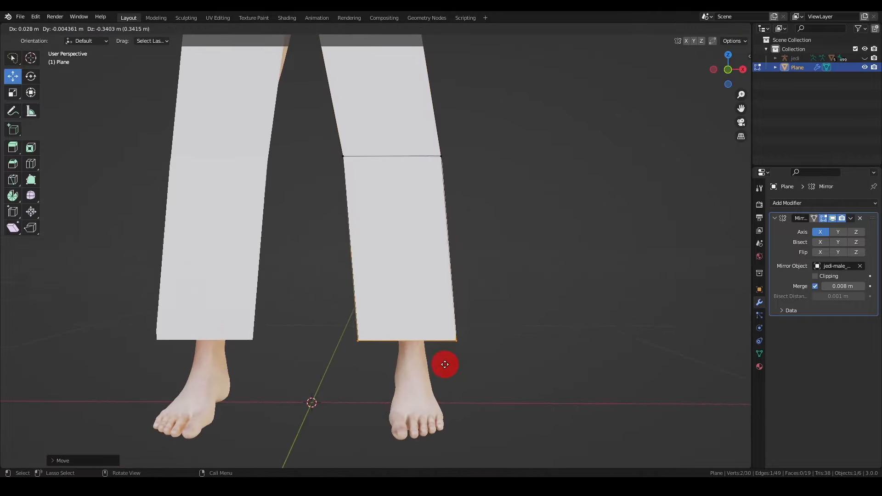
{"action": "left_click", "coordinate": [448, 390]}
{"action": "middle_click_drag", "start_coordinate": [448, 389], "coordinate": [368, 335]}
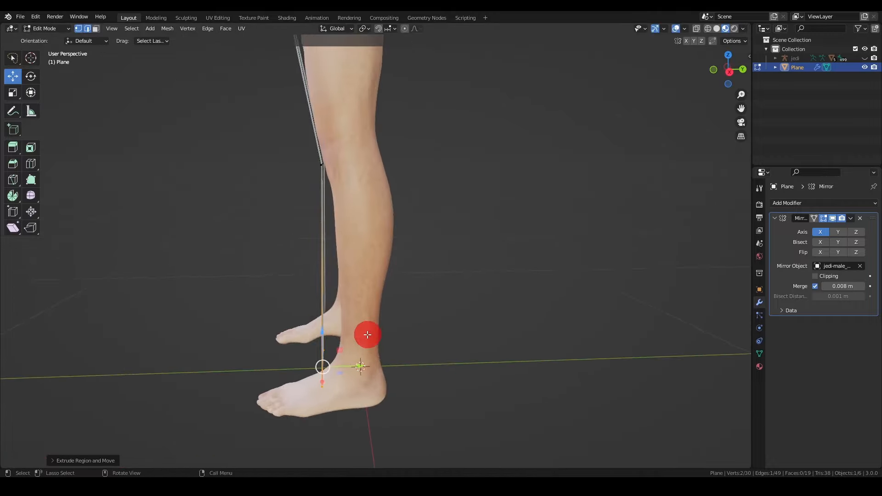
{"action": "left_click_drag", "start_coordinate": [321, 358], "coordinate": [334, 353]}
{"action": "middle_click_drag", "start_coordinate": [334, 352], "coordinate": [451, 317]}
Step: Scale the ankle edge narrower and reposition it over the front of the ankle
{"action": "key", "text": "s"}
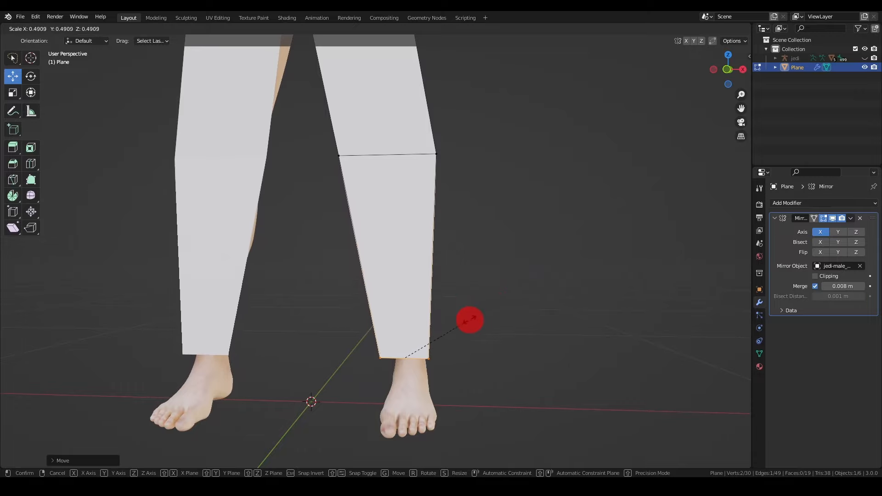
{"action": "left_click", "coordinate": [442, 329]}
{"action": "middle_click_drag", "start_coordinate": [406, 342], "coordinate": [413, 340]}
{"action": "left_click_drag", "start_coordinate": [405, 357], "coordinate": [410, 354]}
Step: Scale the front knee edge narrower to match the width of the leg
{"action": "scroll", "coordinate": [448, 258], "scroll_direction": "up", "scroll_amount": 5, "text": "shift"}
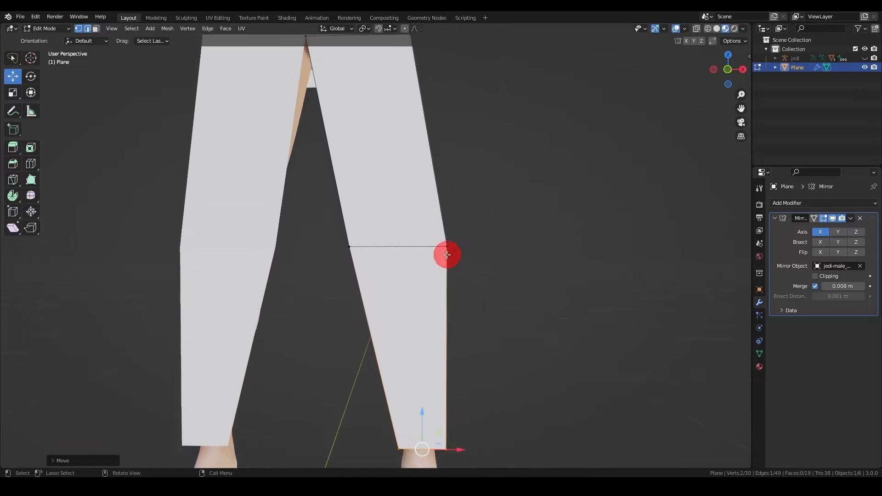
{"action": "left_click", "coordinate": [390, 244]}
{"action": "key", "text": "s"}
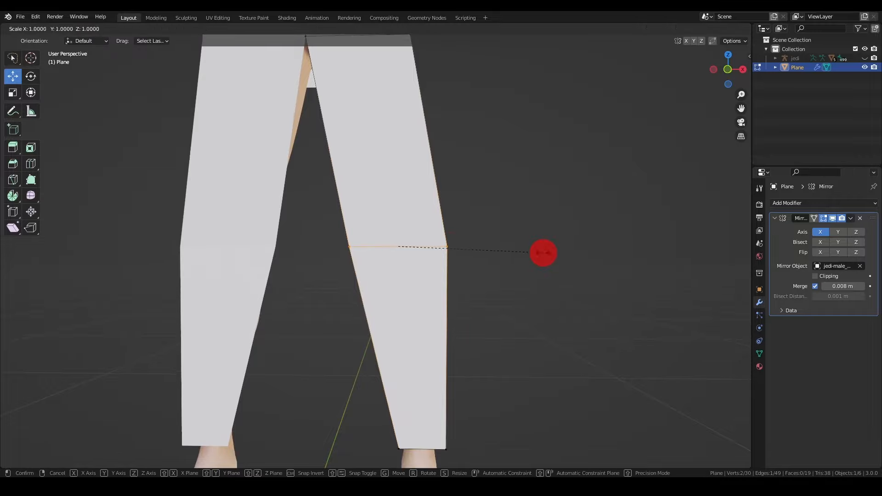
{"action": "left_click", "coordinate": [500, 255]}
Step: Build faces along the outer thigh from the hip edges down to the knee with Poly Build
{"action": "scroll", "coordinate": [500, 255], "scroll_direction": "down", "scroll_amount": 4}
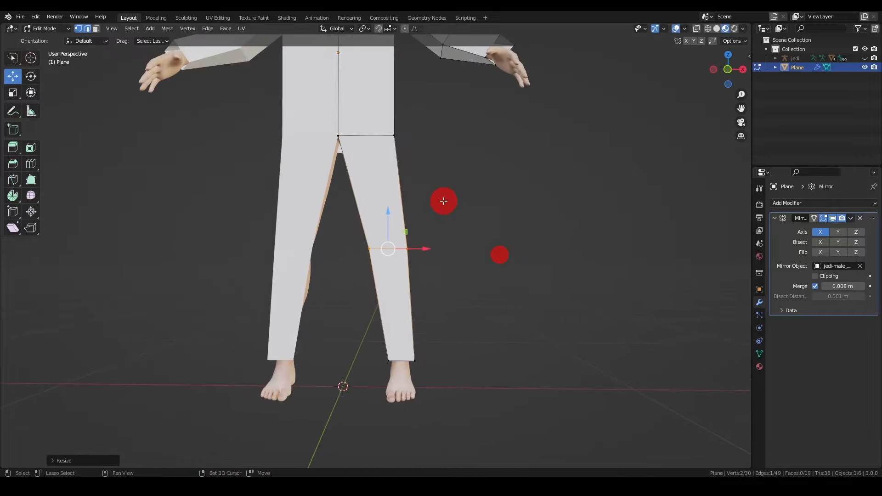
{"action": "middle_click_drag", "start_coordinate": [500, 253], "coordinate": [359, 246]}
{"action": "scroll", "coordinate": [358, 246], "scroll_direction": "up", "scroll_amount": 6}
{"action": "middle_click_drag", "start_coordinate": [431, 256], "coordinate": [431, 257]}
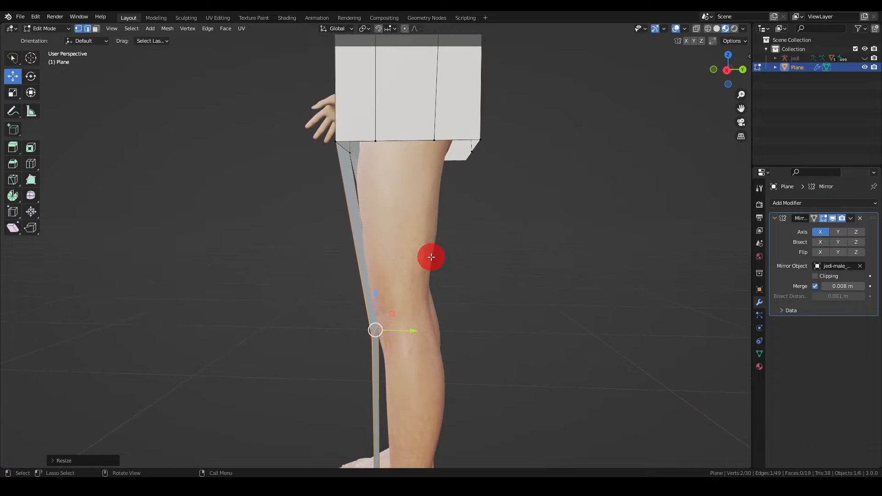
{"action": "left_click", "coordinate": [31, 179]}
{"action": "left_click_drag", "start_coordinate": [337, 141], "coordinate": [394, 336]}
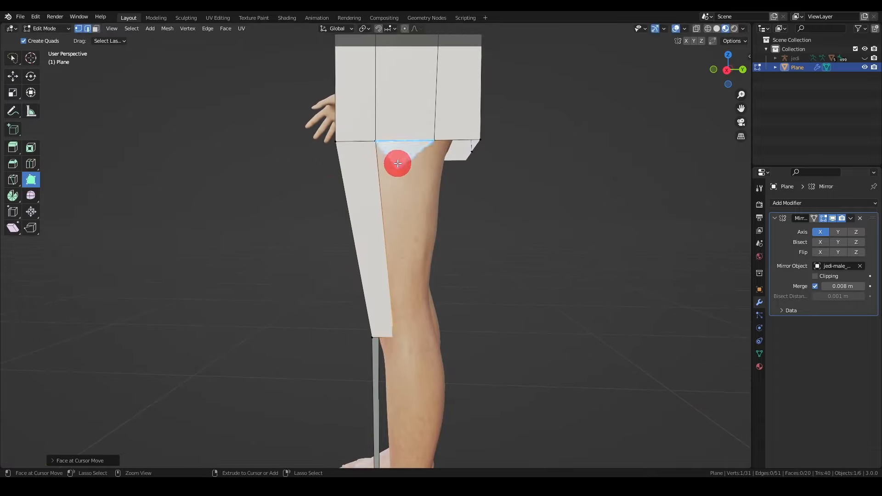
{"action": "left_click_drag", "start_coordinate": [396, 161], "coordinate": [425, 331]}
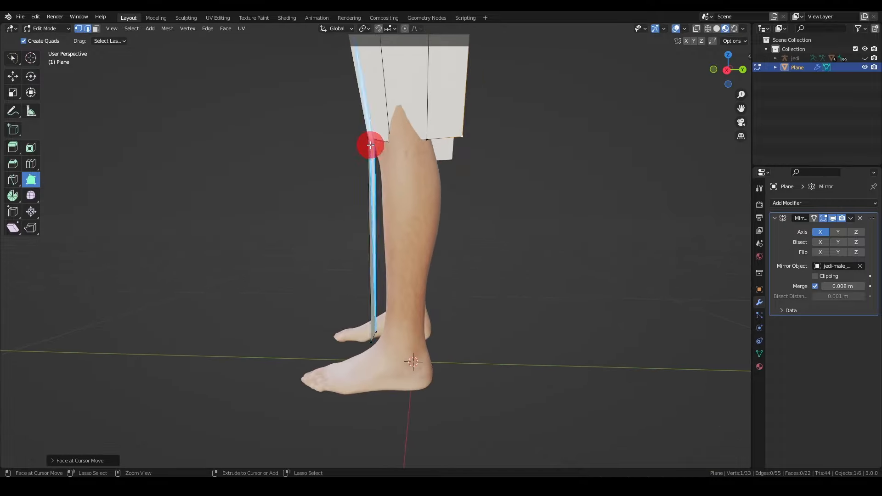
Step: Build three more faces down the outer lower leg from the knee to the ankle
{"action": "left_click_drag", "start_coordinate": [371, 142], "coordinate": [396, 344]}
{"action": "left_click_drag", "start_coordinate": [399, 144], "coordinate": [420, 342]}
{"action": "left_click_drag", "start_coordinate": [433, 151], "coordinate": [445, 345]}
{"action": "mouse_move", "coordinate": [445, 345]}
{"action": "middle_mouse_down"}
{"action": "mouse_move", "coordinate": [380, 335]}
{"action": "mouse_move", "coordinate": [387, 363]}
{"action": "mouse_move", "coordinate": [479, 351]}
{"action": "mouse_move", "coordinate": [450, 349]}
{"action": "middle_mouse_up"}
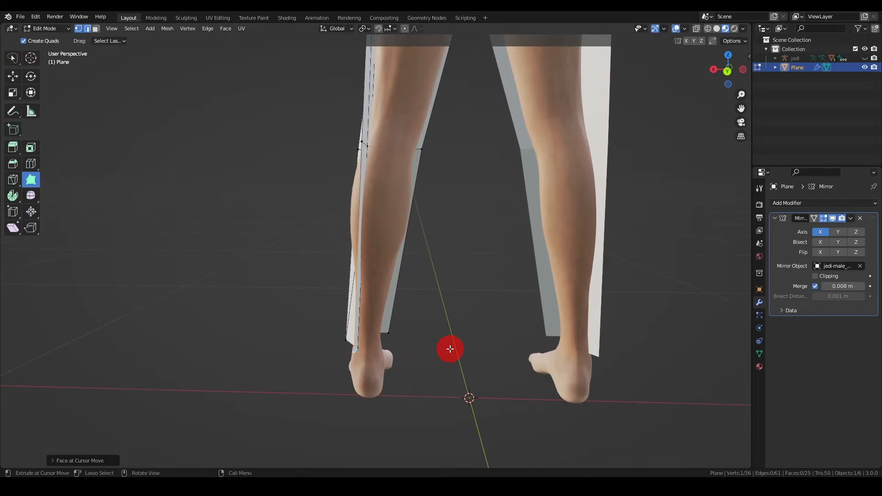
Step: Switch to the Move tool and extrude the lower leg's rear outer edge inward across the back of the calf
{"action": "left_click", "coordinate": [17, 76]}
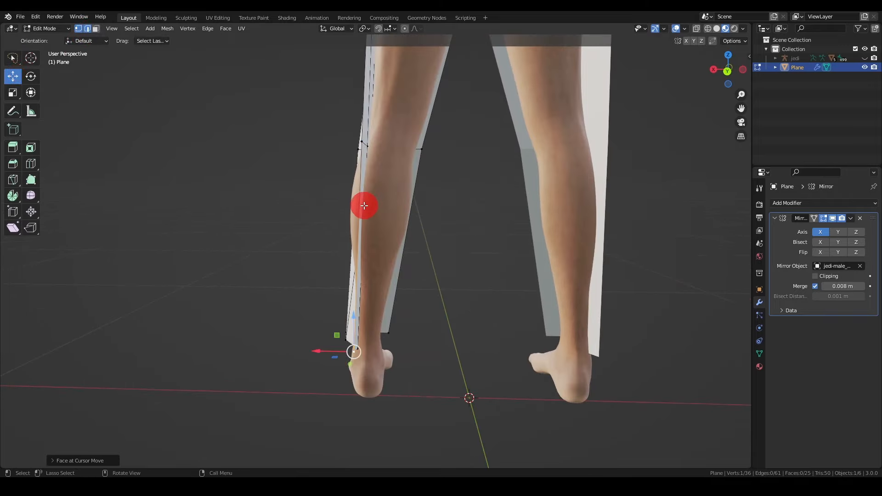
{"action": "middle_click_drag", "start_coordinate": [359, 208], "coordinate": [314, 236]}
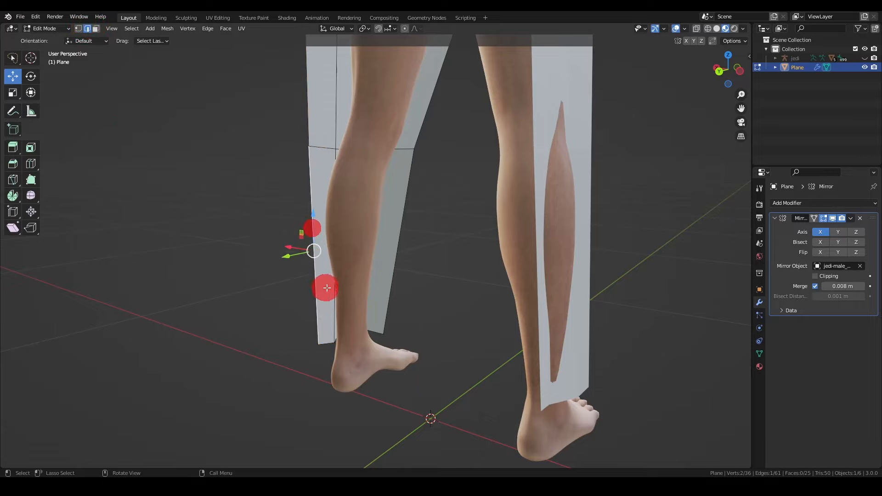
{"action": "middle_click_drag", "start_coordinate": [327, 288], "coordinate": [357, 288]}
{"action": "key", "text": "e"}
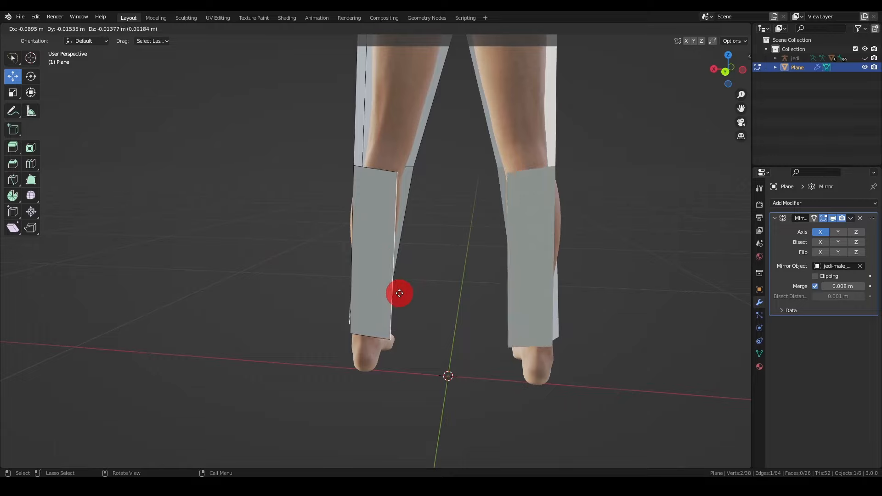
{"action": "left_click", "coordinate": [413, 294]}
Step: Fill a face on the inner calf between the back panel's edge and the front panel's edge
{"action": "middle_click_drag", "start_coordinate": [412, 294], "coordinate": [340, 230]}
{"action": "scroll", "coordinate": [360, 300], "scroll_direction": "up", "scroll_amount": 4}
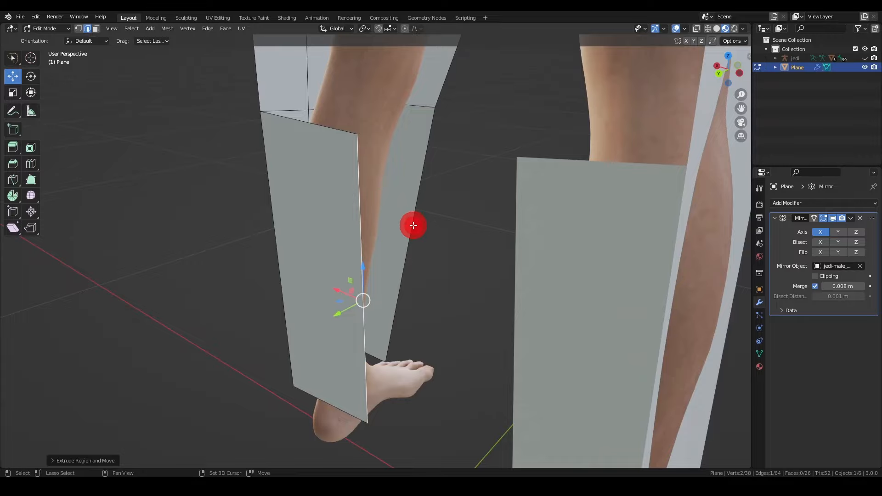
{"action": "key", "text": "f"}
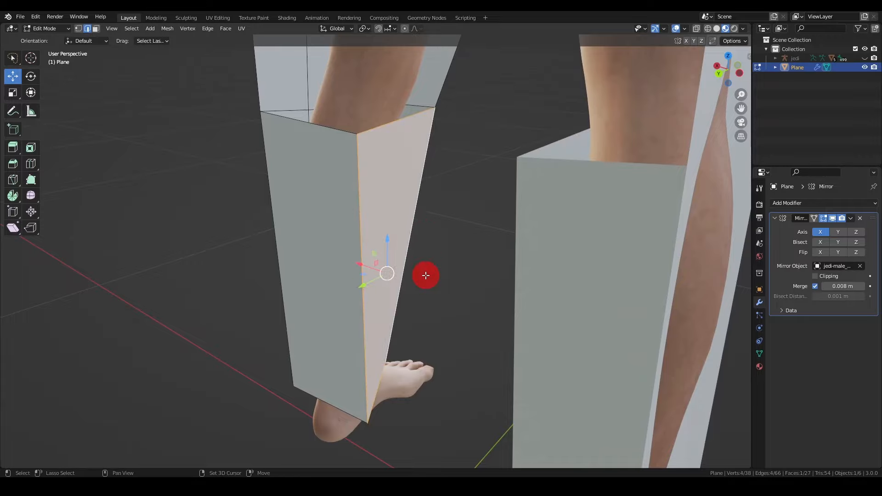
{"action": "middle_click_drag", "start_coordinate": [426, 275], "coordinate": [374, 254]}
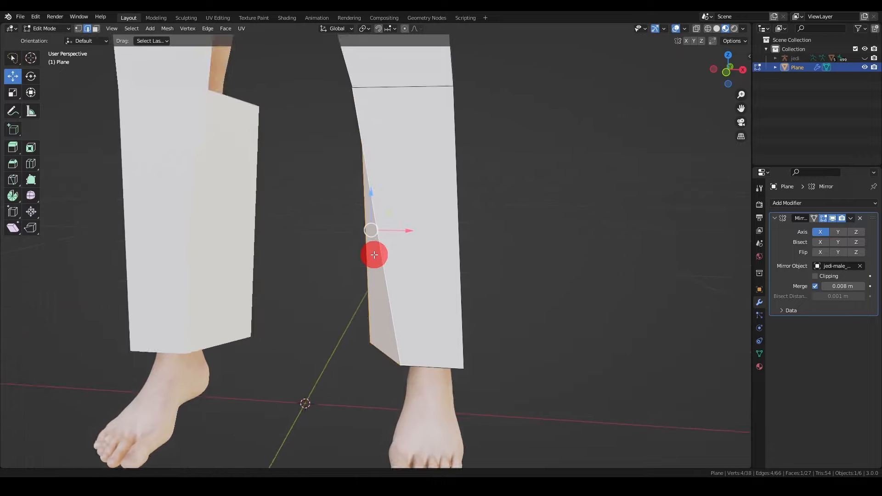
Step: Fill the back of the thigh with a face between the hip, outer and knee edges
{"action": "middle_click_drag", "start_coordinate": [344, 287], "coordinate": [391, 367]}
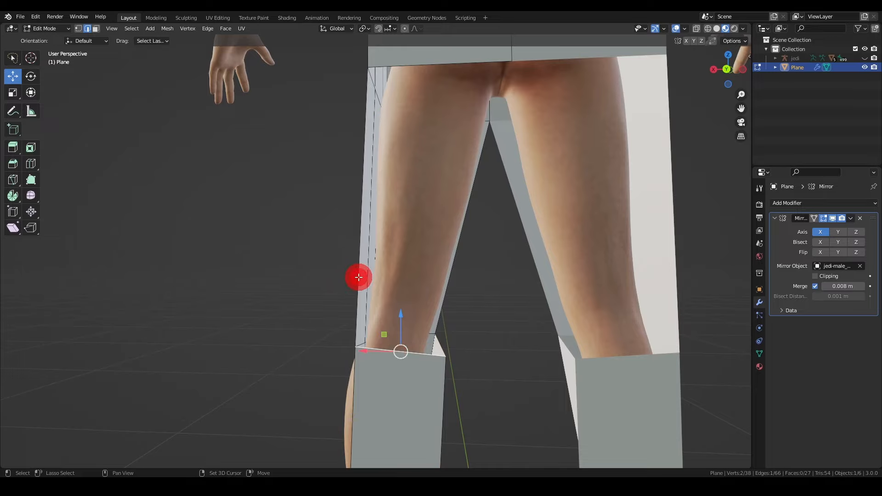
{"action": "middle_click_drag", "start_coordinate": [468, 157], "coordinate": [459, 185]}
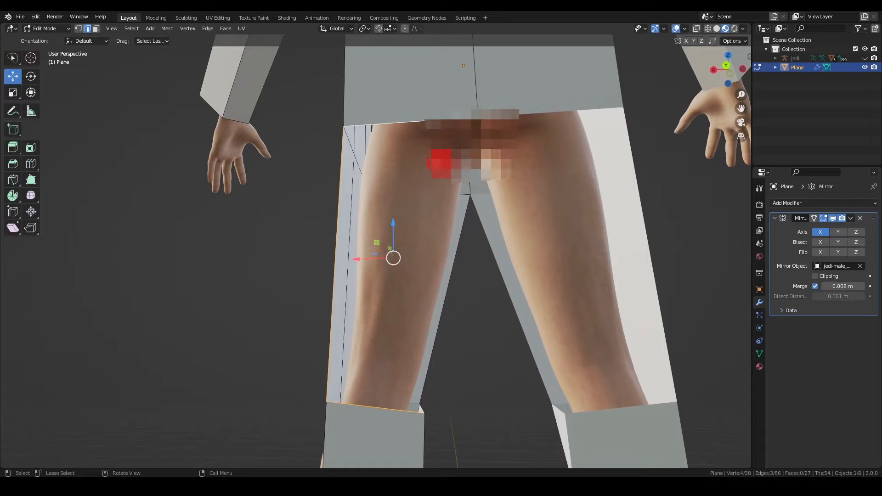
{"action": "middle_click_drag", "start_coordinate": [407, 200], "coordinate": [429, 217]}
{"action": "key", "text": "f"}
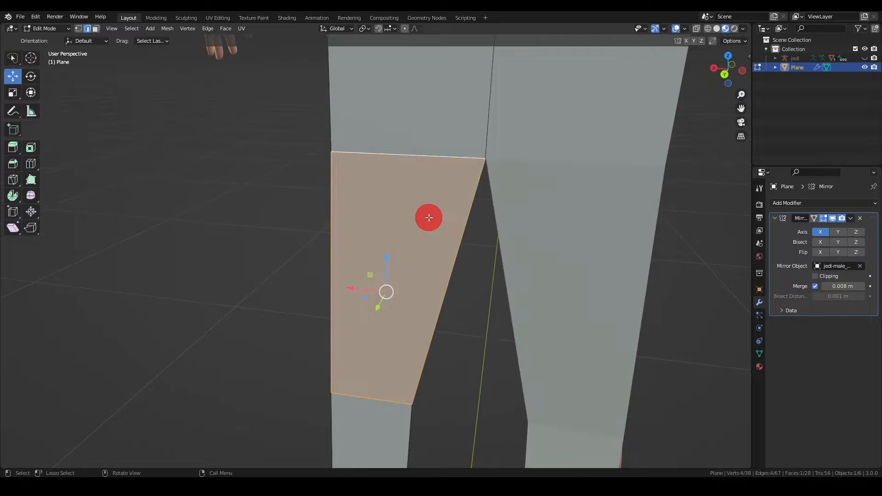
Step: Fill the inner thigh opening with a face between the front and back thigh panels
{"action": "left_click", "coordinate": [207, 274]}
{"action": "middle_click_drag", "start_coordinate": [551, 294], "coordinate": [413, 256]}
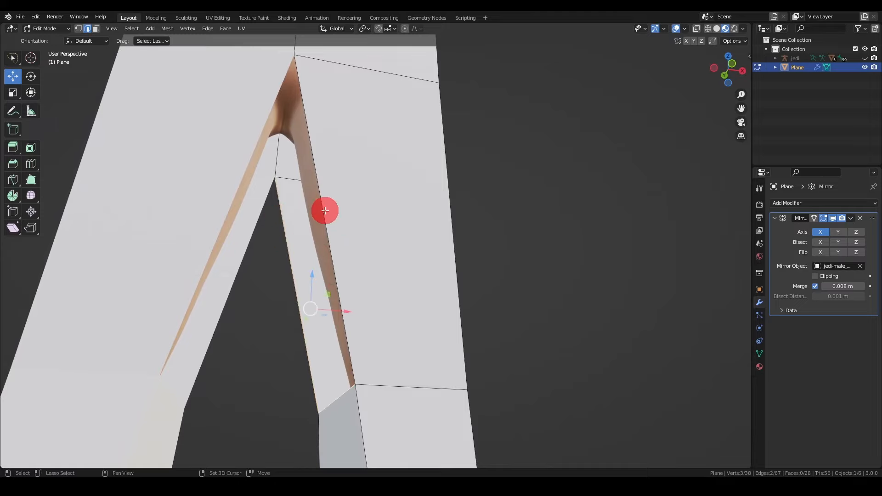
{"action": "key", "text": "f"}
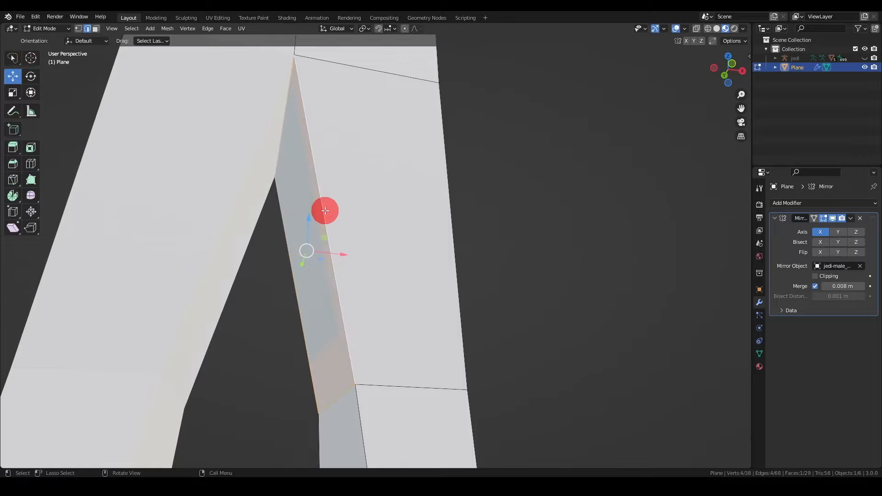
{"action": "middle_click_drag", "start_coordinate": [398, 250], "coordinate": [503, 348], "text": "shift"}
{"action": "middle_click_drag", "start_coordinate": [469, 285], "coordinate": [440, 261]}
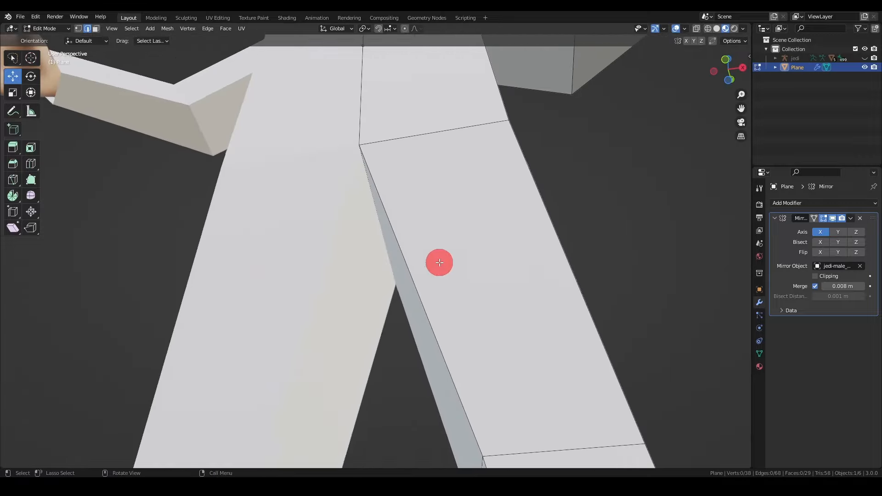
{"action": "scroll", "coordinate": [409, 248], "scroll_direction": "up", "scroll_amount": 4}
{"action": "scroll", "coordinate": [393, 278], "scroll_direction": "down", "scroll_amount": 6}
Step: Switch to vertex selection and reposition vertices of the lower trouser leg to fit around the character's leg
{"action": "middle_click_drag", "start_coordinate": [389, 285], "coordinate": [501, 330]}
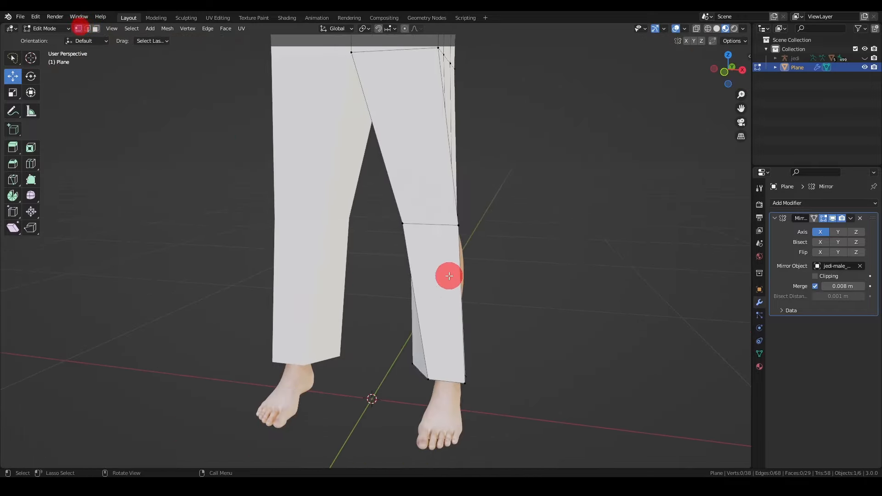
{"action": "scroll", "coordinate": [450, 275], "scroll_direction": "down", "scroll_amount": 4}
{"action": "scroll", "coordinate": [443, 298], "scroll_direction": "up", "scroll_amount": 4}
{"action": "middle_click_drag", "start_coordinate": [441, 325], "coordinate": [396, 209]}
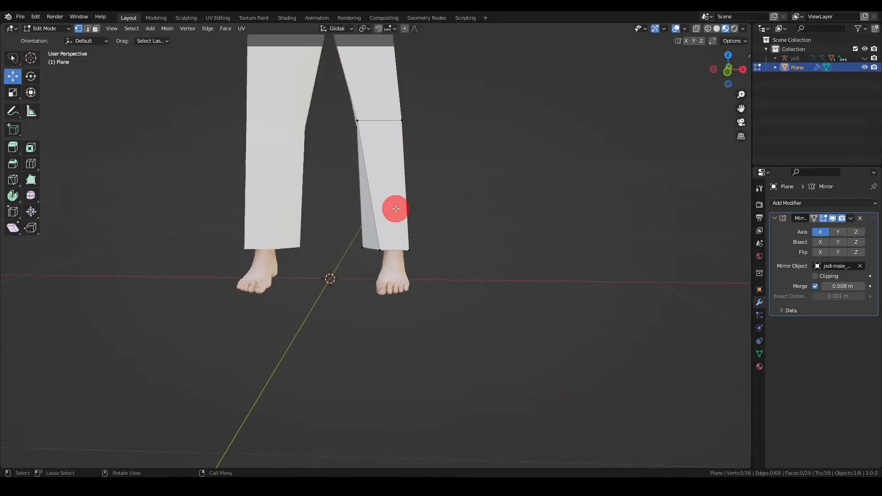
{"action": "scroll", "coordinate": [396, 212], "scroll_direction": "up", "scroll_amount": 5}
{"action": "left_click", "coordinate": [333, 237]}
{"action": "middle_click_drag", "start_coordinate": [332, 237], "coordinate": [414, 240]}
{"action": "key", "text": "g"}
{"action": "left_click", "coordinate": [434, 352]}
{"action": "left_click", "coordinate": [413, 240]}
{"action": "left_click_drag", "start_coordinate": [390, 234], "coordinate": [375, 233]}
Step: Shift the trouser leg's side vertices so the panels follow the leg's outline from the side
{"action": "middle_click_drag", "start_coordinate": [482, 258], "coordinate": [297, 301]}
{"action": "left_click_drag", "start_coordinate": [345, 241], "coordinate": [356, 240]}
{"action": "middle_click_drag", "start_coordinate": [469, 276], "coordinate": [414, 322]}
{"action": "scroll", "coordinate": [390, 321], "scroll_direction": "up", "scroll_amount": 4}
{"action": "left_click", "coordinate": [365, 357]}
{"action": "left_click_drag", "start_coordinate": [387, 348], "coordinate": [402, 346]}
Step: Select vertices along the outer knee line and move them to cover the exposed calf
{"action": "scroll", "coordinate": [402, 346], "scroll_direction": "down", "scroll_amount": 4}
{"action": "middle_click_drag", "start_coordinate": [478, 349], "coordinate": [432, 216], "text": "shift"}
{"action": "scroll", "coordinate": [473, 216], "scroll_direction": "up", "scroll_amount": 3}
{"action": "left_click", "coordinate": [377, 214]}
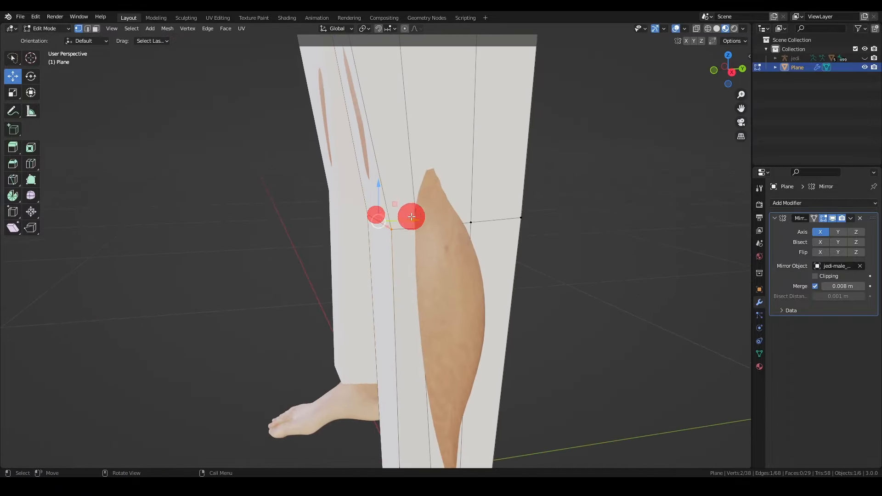
{"action": "middle_click_drag", "start_coordinate": [377, 197], "coordinate": [426, 230]}
{"action": "left_click", "coordinate": [426, 230], "text": "shift"}
{"action": "left_click_drag", "start_coordinate": [464, 258], "coordinate": [473, 327]}
Step: Adjust further vertices around the calf and ankle so the trouser leg encloses the skin
{"action": "middle_click_drag", "start_coordinate": [472, 326], "coordinate": [390, 347]}
{"action": "left_click", "coordinate": [390, 347]}
{"action": "left_click_drag", "start_coordinate": [366, 354], "coordinate": [359, 371]}
{"action": "middle_click_drag", "start_coordinate": [414, 371], "coordinate": [448, 313]}
{"action": "middle_click_drag", "start_coordinate": [333, 326], "coordinate": [437, 331]}
{"action": "left_click", "coordinate": [451, 268]}
{"action": "left_click_drag", "start_coordinate": [469, 272], "coordinate": [483, 276]}
{"action": "scroll", "coordinate": [512, 269], "scroll_direction": "down", "scroll_amount": 4}
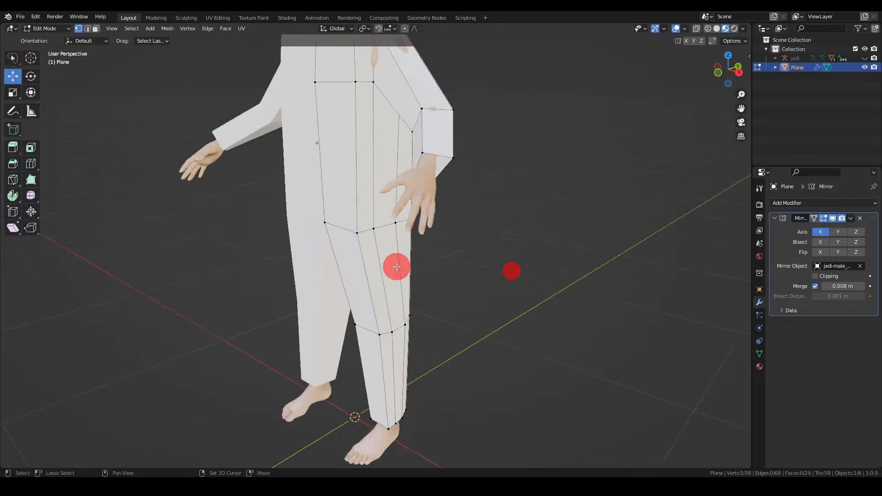
Step: Reposition the vertex on the outer hip line to smooth the side of the garment
{"action": "left_click", "coordinate": [393, 230]}
{"action": "middle_click_drag", "start_coordinate": [394, 230], "coordinate": [345, 322]}
{"action": "left_click_drag", "start_coordinate": [366, 275], "coordinate": [374, 268]}
{"action": "middle_click_drag", "start_coordinate": [374, 268], "coordinate": [349, 321]}
Step: Select the vertices around the neck opening and raise them along the Z axis
{"action": "scroll", "coordinate": [422, 329], "scroll_direction": "up", "scroll_amount": 4}
{"action": "left_click", "coordinate": [218, 268]}
{"action": "left_click", "coordinate": [422, 259], "text": "shift"}
{"action": "middle_click_drag", "start_coordinate": [426, 270], "coordinate": [347, 181]}
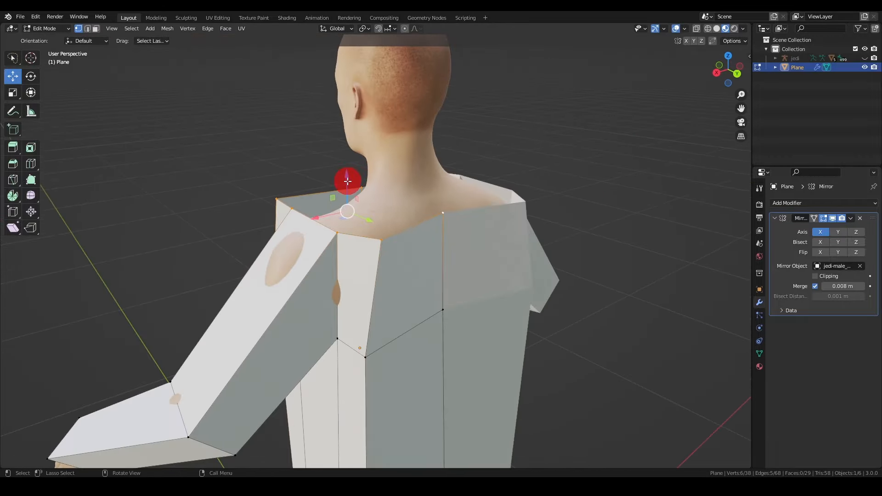
{"action": "left_click_drag", "start_coordinate": [346, 181], "coordinate": [346, 168]}
Step: Adjust a vertex on the upper back, switch to edge selection and move a shoulder edge up to cover the skin
{"action": "left_click", "coordinate": [349, 328]}
{"action": "middle_click_drag", "start_coordinate": [349, 328], "coordinate": [368, 369]}
{"action": "left_click_drag", "start_coordinate": [368, 369], "coordinate": [373, 371]}
{"action": "middle_click_drag", "start_coordinate": [373, 370], "coordinate": [373, 321]}
{"action": "left_click", "coordinate": [88, 29]}
{"action": "scroll", "coordinate": [339, 256], "scroll_direction": "up", "scroll_amount": 4}
{"action": "left_click_drag", "start_coordinate": [338, 256], "coordinate": [339, 248]}
{"action": "middle_click_drag", "start_coordinate": [339, 248], "coordinate": [449, 266]}
{"action": "left_click", "coordinate": [448, 239]}
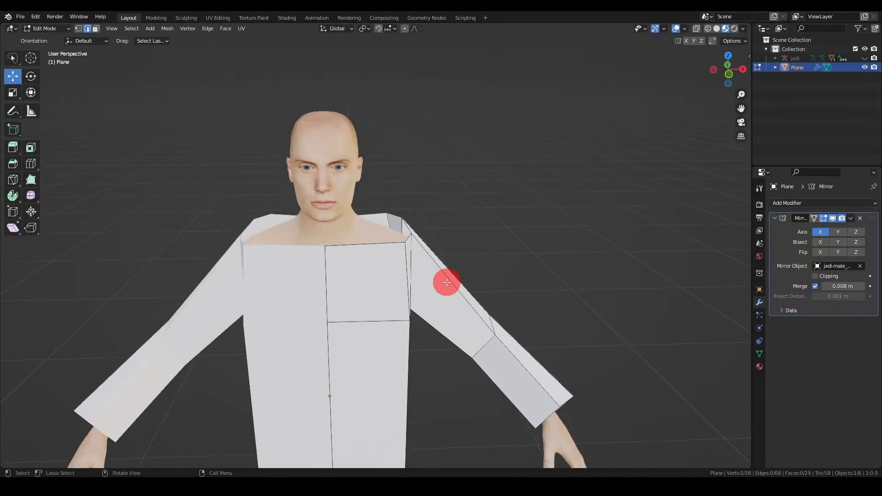
Step: Add a single vertical loop cut down the middle of the front panel, from the neckline through the trouser leg
{"action": "scroll", "coordinate": [449, 266], "scroll_direction": "up", "scroll_amount": 2}
{"action": "left_click", "coordinate": [447, 282]}
{"action": "scroll", "coordinate": [441, 353], "scroll_direction": "down", "scroll_amount": 5}
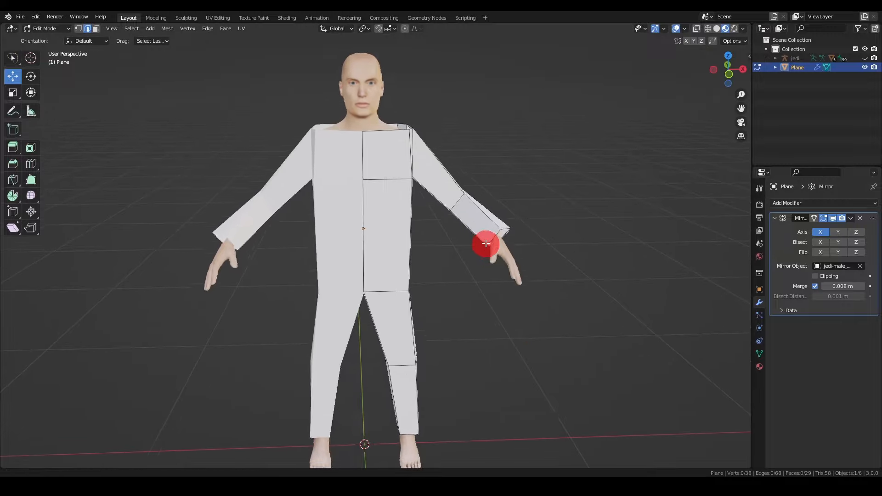
{"action": "middle_click_drag", "start_coordinate": [484, 246], "coordinate": [330, 257]}
{"action": "scroll", "coordinate": [284, 308], "scroll_direction": "up", "scroll_amount": 5}
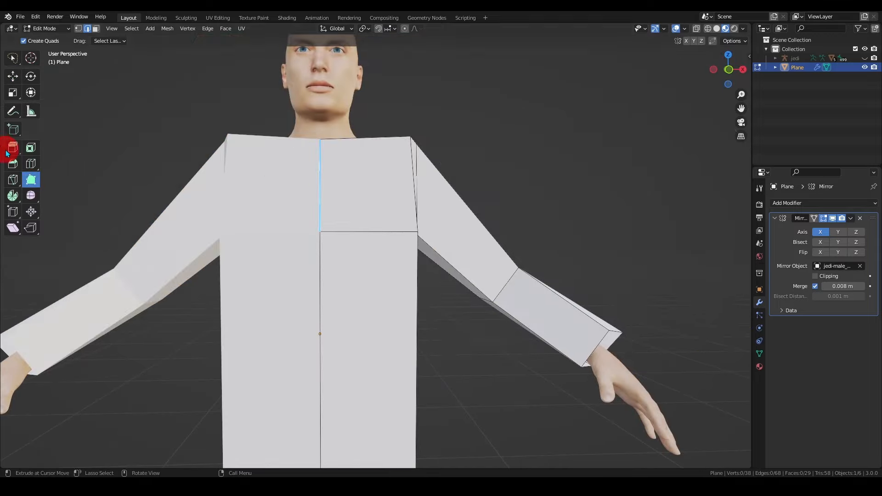
{"action": "left_click", "coordinate": [34, 168]}
{"action": "scroll", "coordinate": [345, 163], "scroll_direction": "down", "scroll_amount": 3}
{"action": "middle_click_drag", "start_coordinate": [345, 165], "coordinate": [357, 191]}
{"action": "scroll", "coordinate": [343, 200], "scroll_direction": "up", "scroll_amount": 3}
{"action": "left_click_drag", "start_coordinate": [359, 186], "coordinate": [371, 172]}
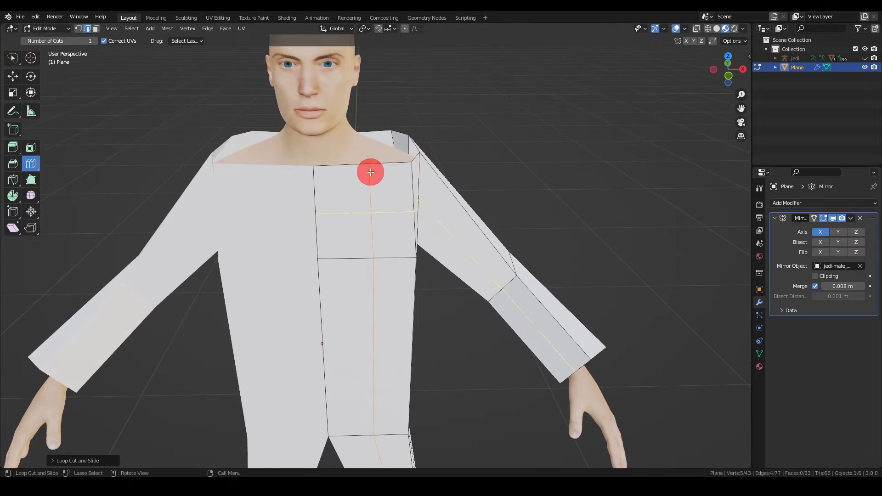
Step: Use Poly Build to create two faces over the top of the shoulder, extending from the front neckline toward the back
{"action": "left_click", "coordinate": [15, 77]}
{"action": "middle_click_drag", "start_coordinate": [459, 172], "coordinate": [358, 229]}
{"action": "left_click", "coordinate": [32, 179]}
{"action": "middle_click_drag", "start_coordinate": [294, 307], "coordinate": [285, 286]}
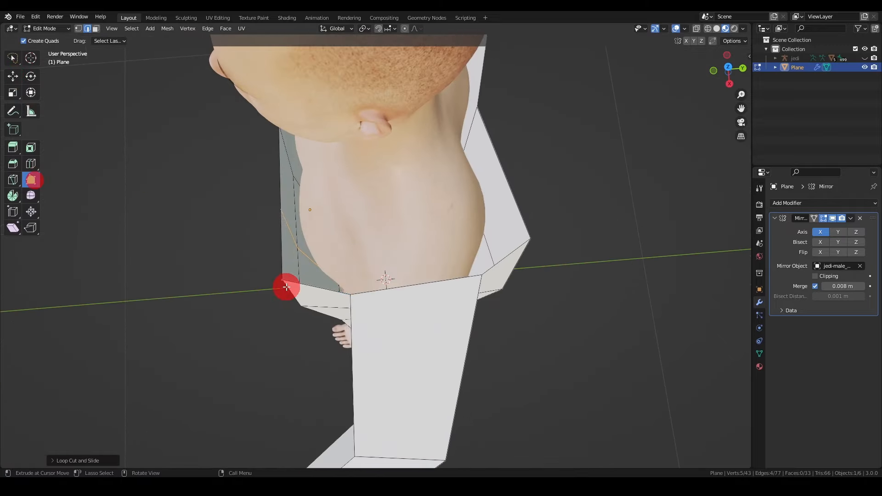
{"action": "left_click_drag", "start_coordinate": [285, 281], "coordinate": [344, 209], "text": "ctrl"}
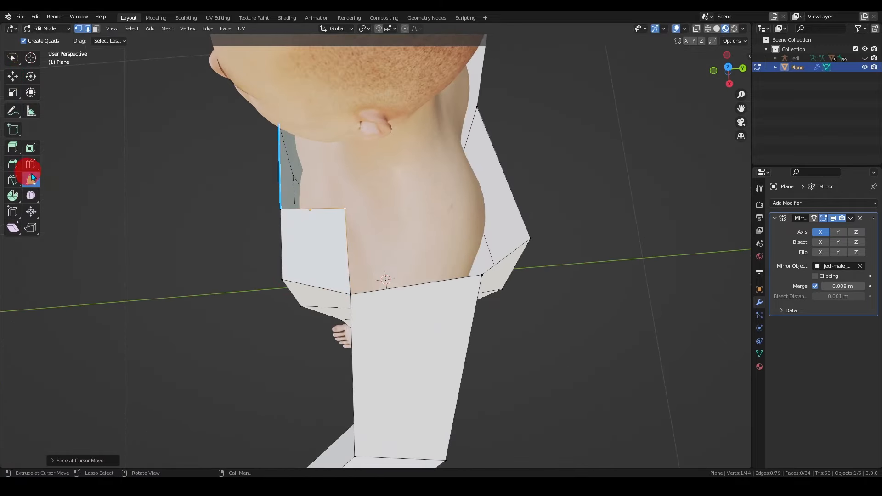
{"action": "middle_click_drag", "start_coordinate": [276, 248], "coordinate": [296, 257]}
{"action": "left_click_drag", "start_coordinate": [351, 292], "coordinate": [473, 225], "text": "ctrl"}
{"action": "middle_click_drag", "start_coordinate": [472, 225], "coordinate": [362, 204]}
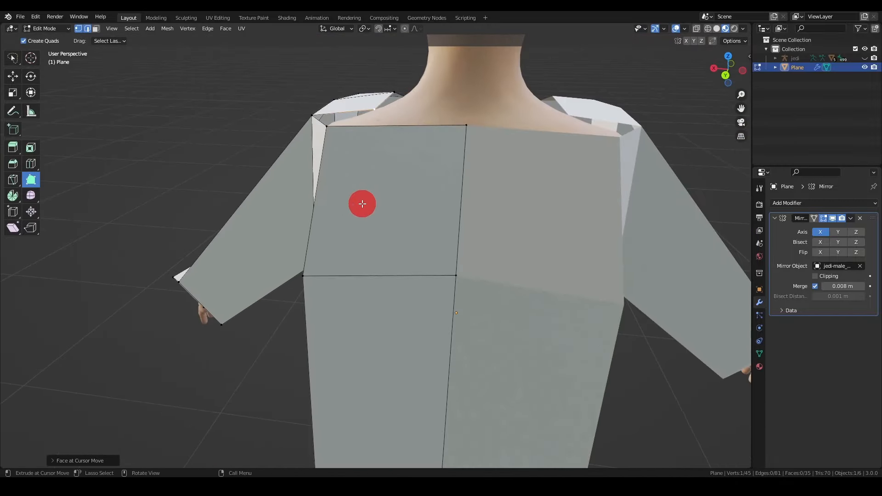
Step: Add a single vertical loop cut down the middle of the back panel
{"action": "left_click", "coordinate": [36, 168]}
{"action": "left_click_drag", "start_coordinate": [364, 124], "coordinate": [381, 148]}
{"action": "middle_click_drag", "start_coordinate": [381, 148], "coordinate": [367, 184]}
Step: Select the edges bordering the gap between the shoulder strip and the upper back panel and fill them with a face
{"action": "left_click", "coordinate": [9, 58]}
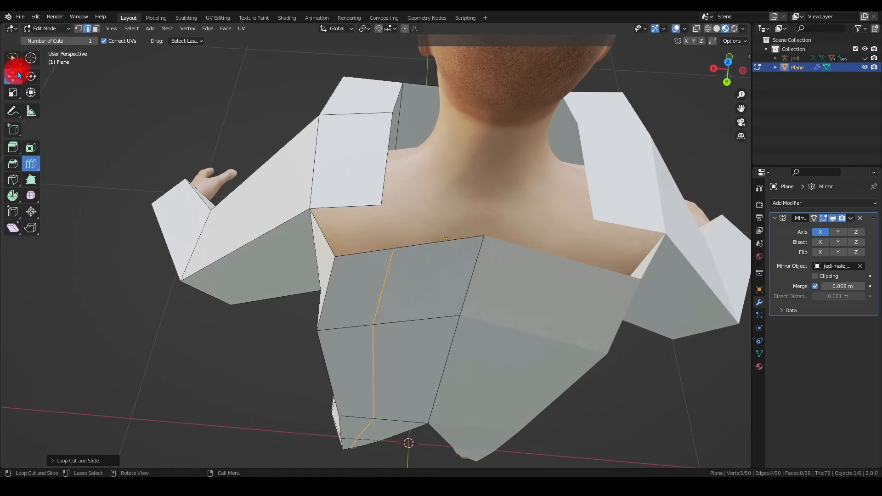
{"action": "left_click", "coordinate": [17, 75]}
{"action": "scroll", "coordinate": [228, 175], "scroll_direction": "up", "scroll_amount": 1}
{"action": "left_click", "coordinate": [335, 191]}
{"action": "left_click", "coordinate": [309, 227], "text": "shift"}
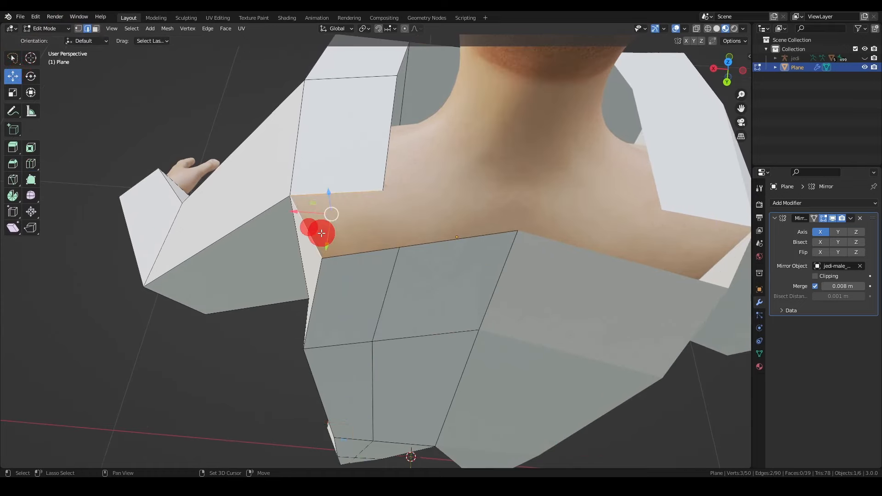
{"action": "left_click", "coordinate": [354, 258], "text": "shift"}
{"action": "key", "text": "f"}
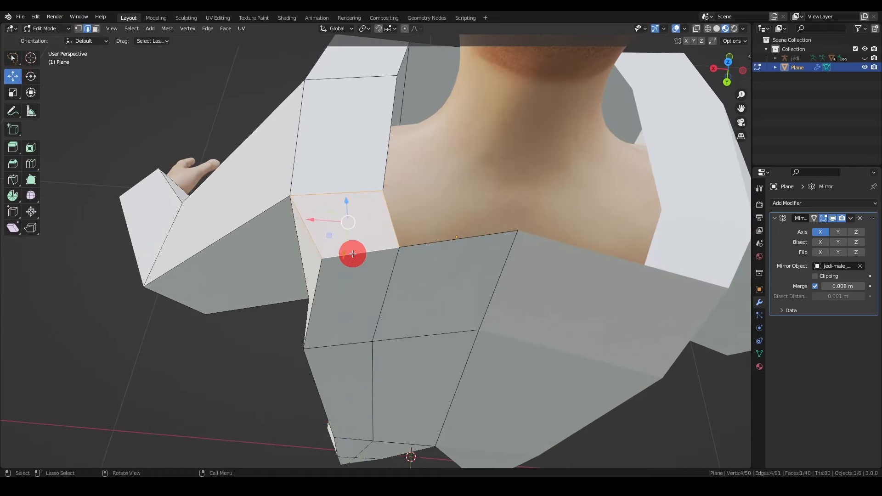
{"action": "scroll", "coordinate": [333, 252], "scroll_direction": "down", "scroll_amount": 4}
{"action": "left_click", "coordinate": [280, 151]}
{"action": "middle_click_drag", "start_coordinate": [327, 248], "coordinate": [368, 220]}
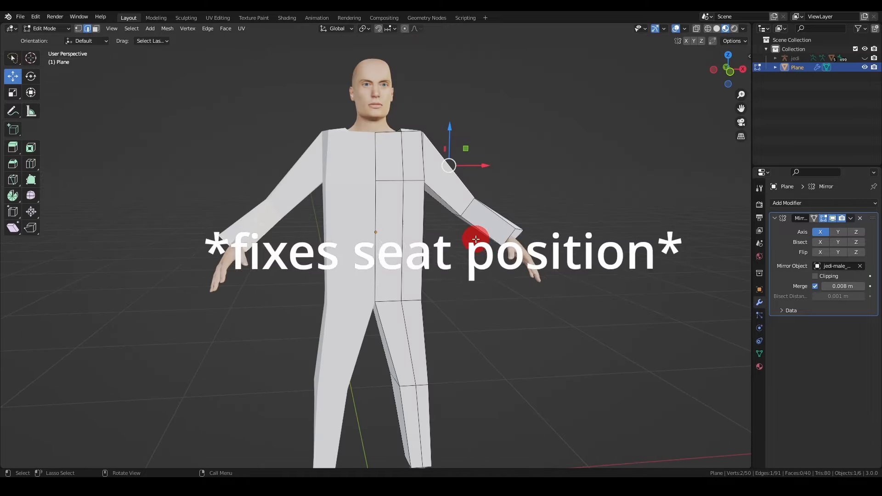
Step: Return to Object Mode and apply the garment's Mirror modifier
{"action": "key", "text": "Tab"}
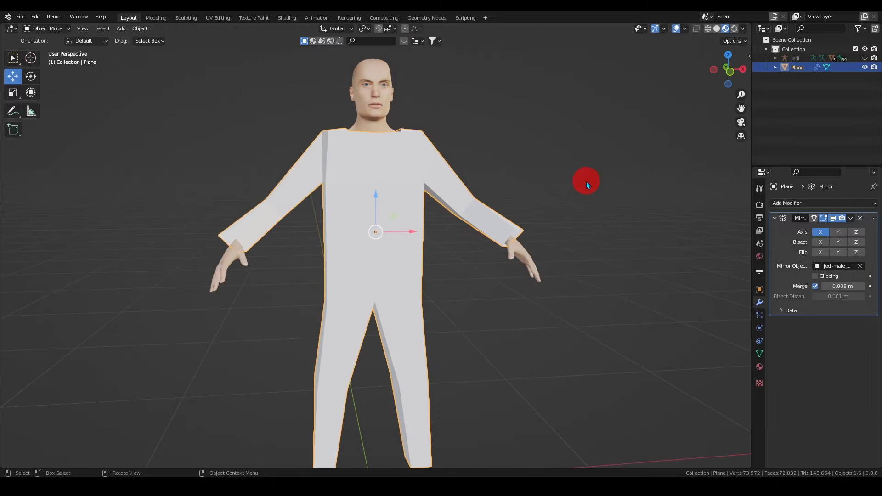
{"action": "middle_click_drag", "start_coordinate": [640, 184], "coordinate": [598, 203]}
{"action": "middle_click_drag", "start_coordinate": [519, 230], "coordinate": [520, 230]}
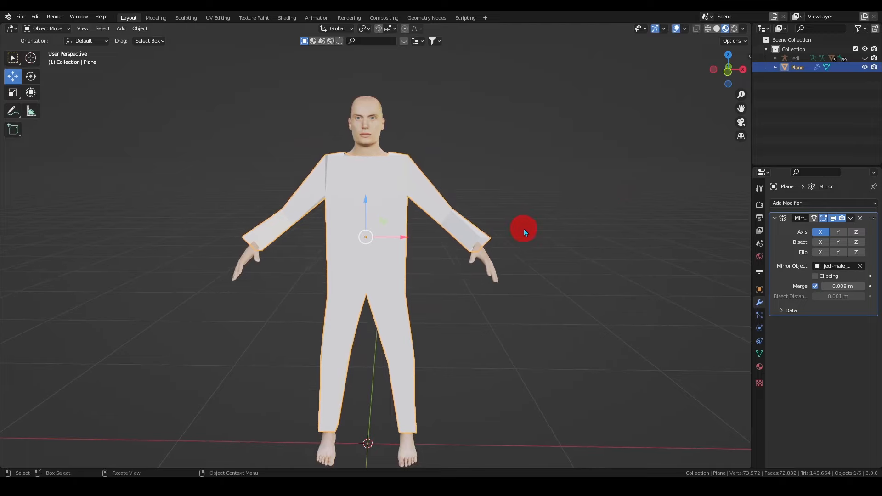
{"action": "left_click", "coordinate": [851, 220]}
{"action": "left_click", "coordinate": [822, 229]}
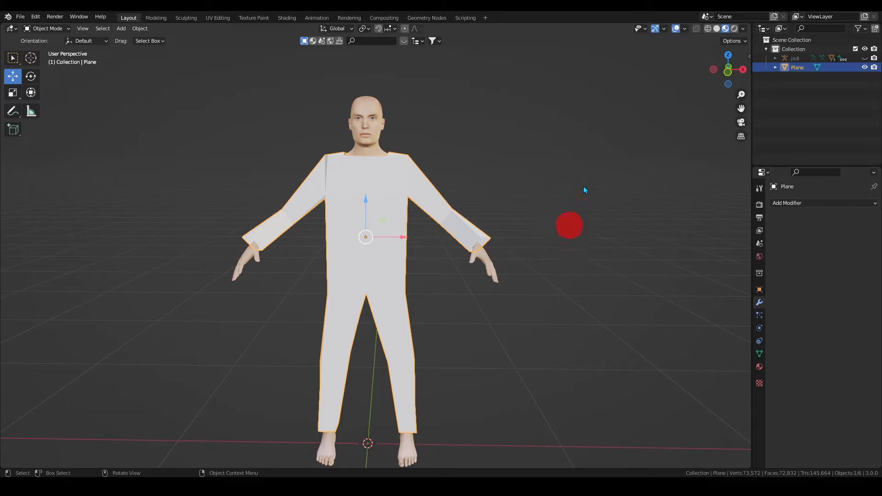
{"action": "left_click", "coordinate": [846, 201]}
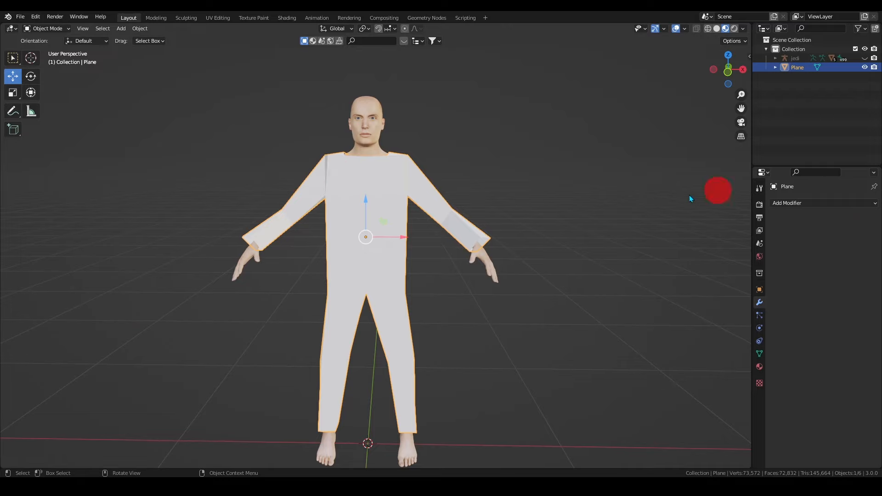
Step: In Edit Mode's front view with X-ray on, box-select the garment's +X half and delete its faces, turning X-ray off again
{"action": "key", "text": "Tab"}
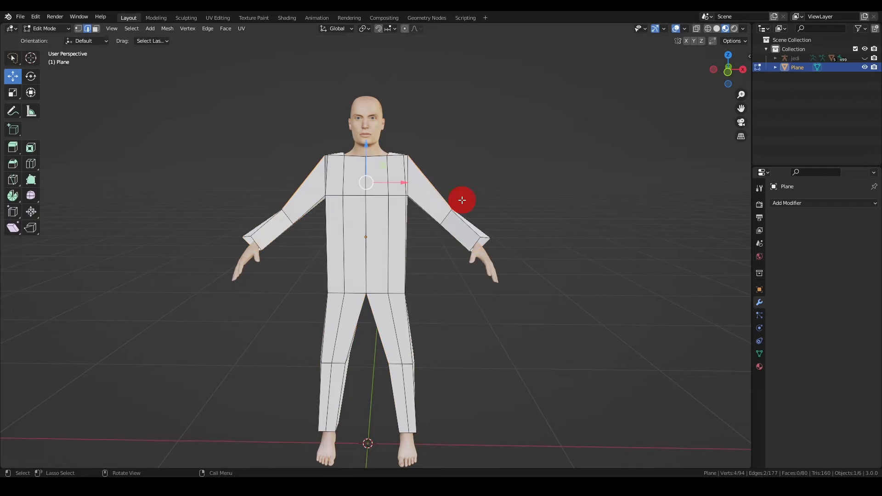
{"action": "left_click", "coordinate": [728, 77]}
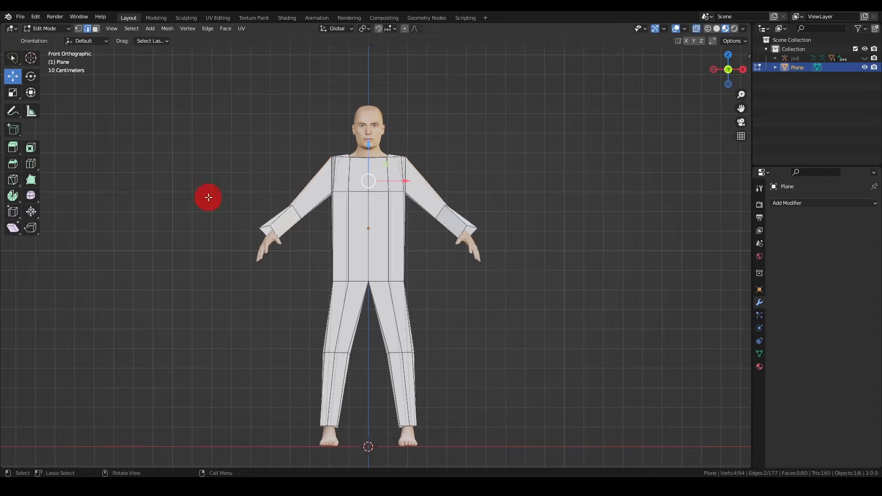
{"action": "key", "text": "w"}
{"action": "left_click", "coordinate": [386, 142]}
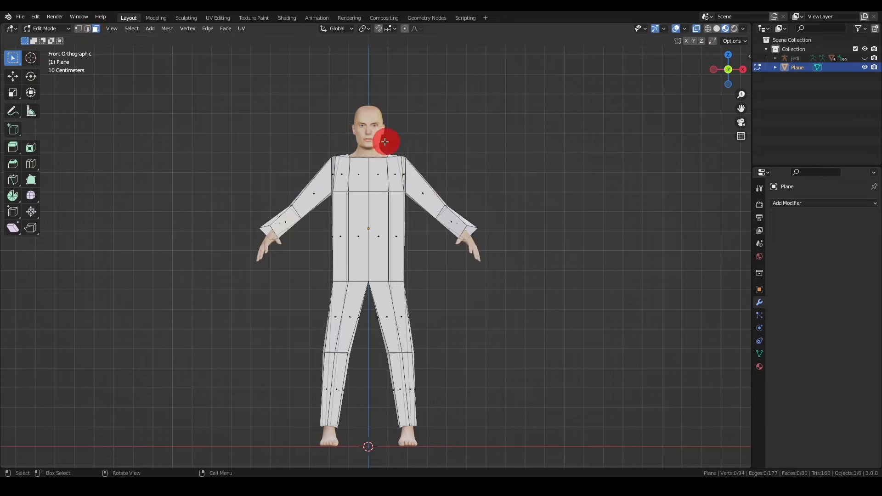
{"action": "left_click_drag", "start_coordinate": [368, 146], "coordinate": [526, 461]}
{"action": "key", "text": "x"}
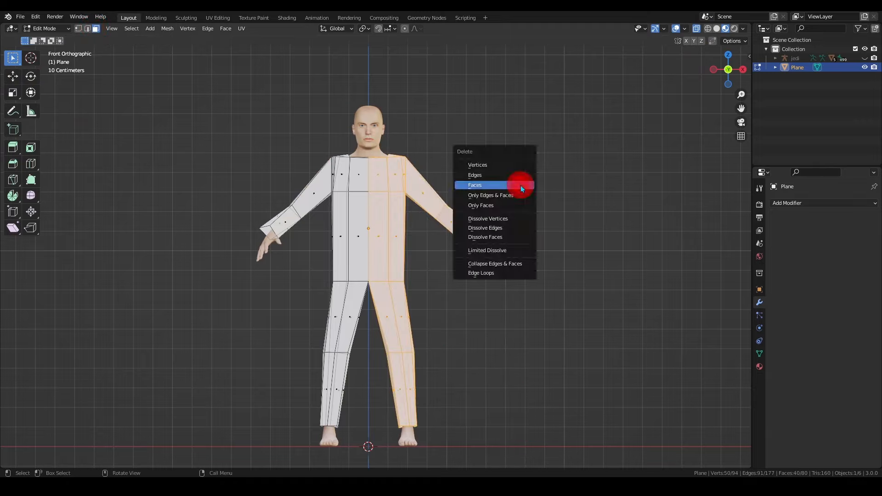
{"action": "left_click", "coordinate": [521, 185]}
{"action": "left_click", "coordinate": [696, 29]}
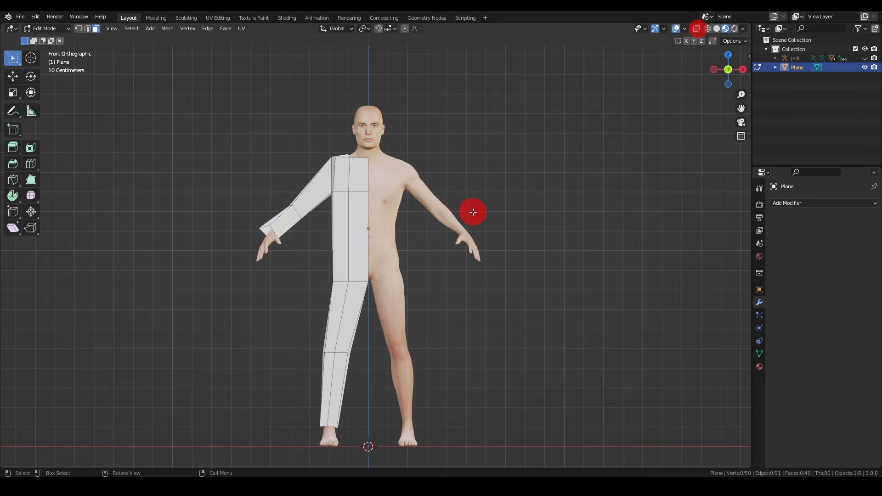
Step: Add a Mirror modifier on the X axis to the half garment in Object Mode
{"action": "key", "text": "Tab"}
{"action": "middle_click_drag", "start_coordinate": [474, 212], "coordinate": [496, 198]}
{"action": "left_click", "coordinate": [809, 203]}
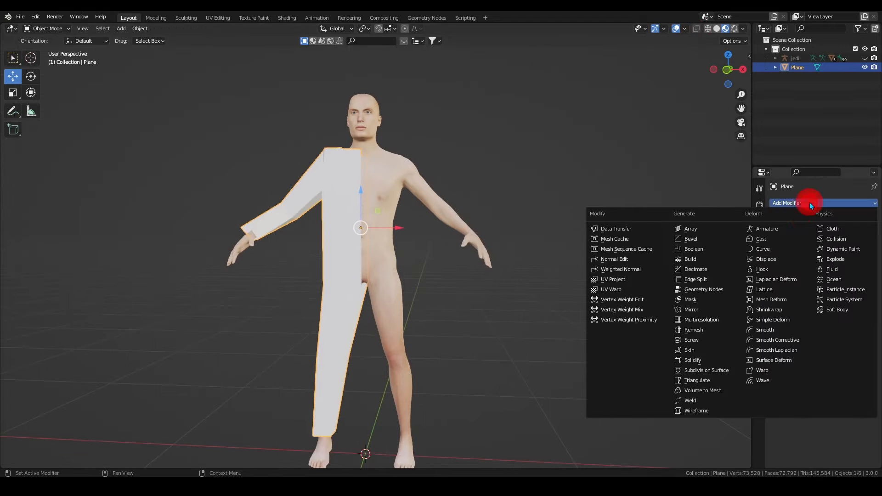
{"action": "left_click", "coordinate": [696, 310]}
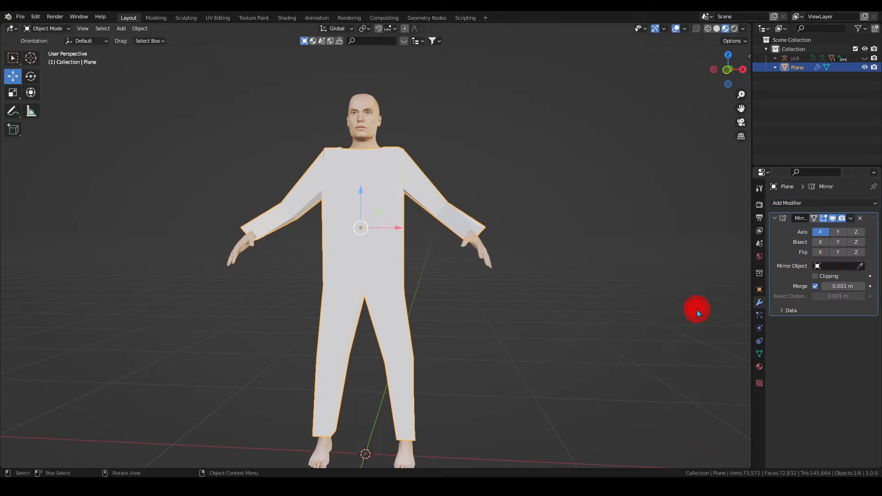
{"action": "left_click", "coordinate": [376, 97]}
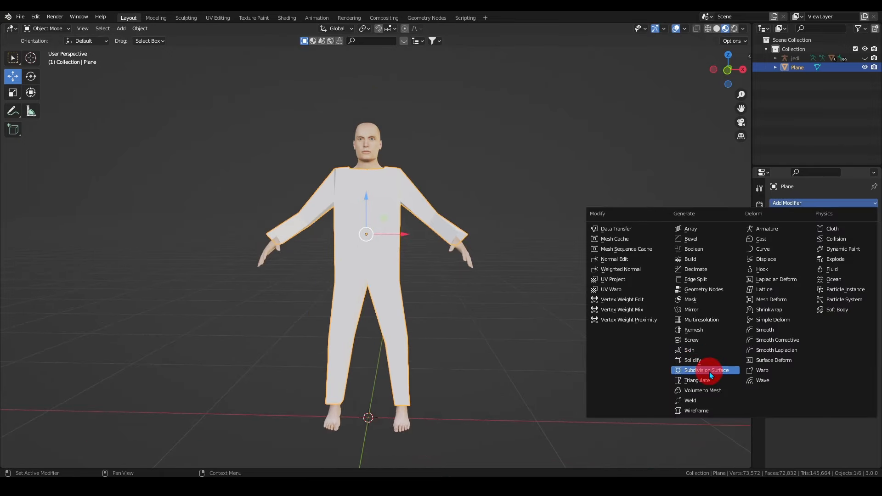
Step: Add a Catmull-Clark Subdivision Surface modifier to the garment, raise its viewport level and apply it
{"action": "left_click", "coordinate": [707, 370]}
{"action": "scroll", "coordinate": [471, 274], "scroll_direction": "up", "scroll_amount": 6}
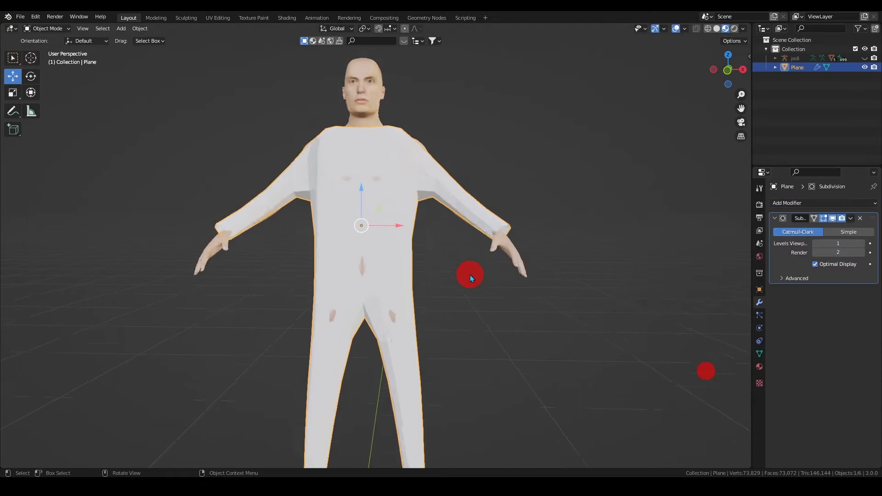
{"action": "middle_click_drag", "start_coordinate": [484, 245], "coordinate": [489, 270]}
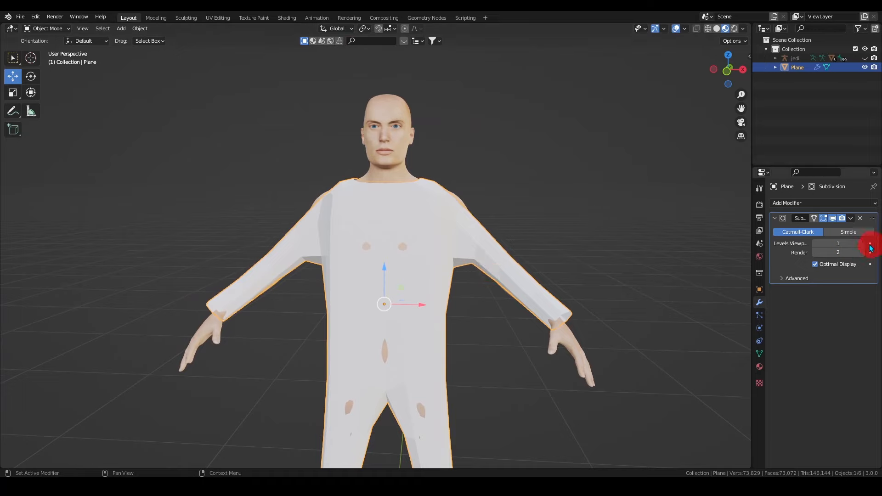
{"action": "left_click", "coordinate": [851, 218]}
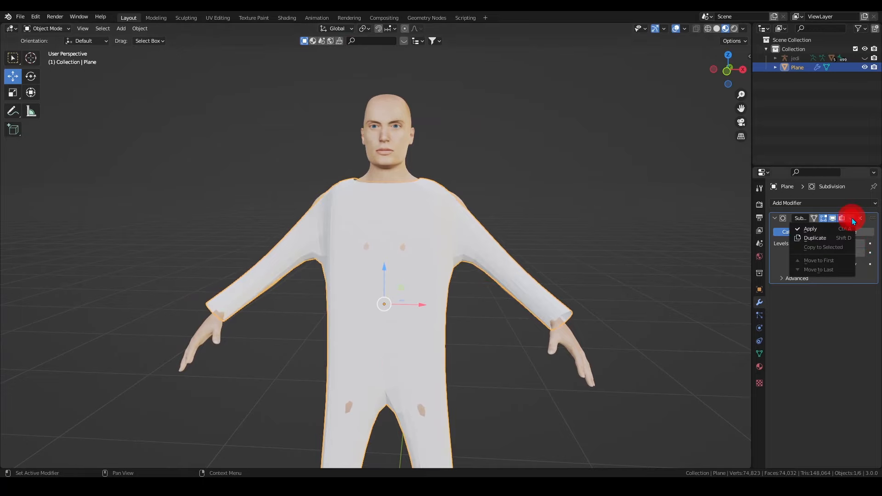
{"action": "left_click", "coordinate": [839, 228]}
{"action": "scroll", "coordinate": [402, 251], "scroll_direction": "up", "scroll_amount": 3}
{"action": "key", "text": "Tab"}
{"action": "key", "text": "Tab"}
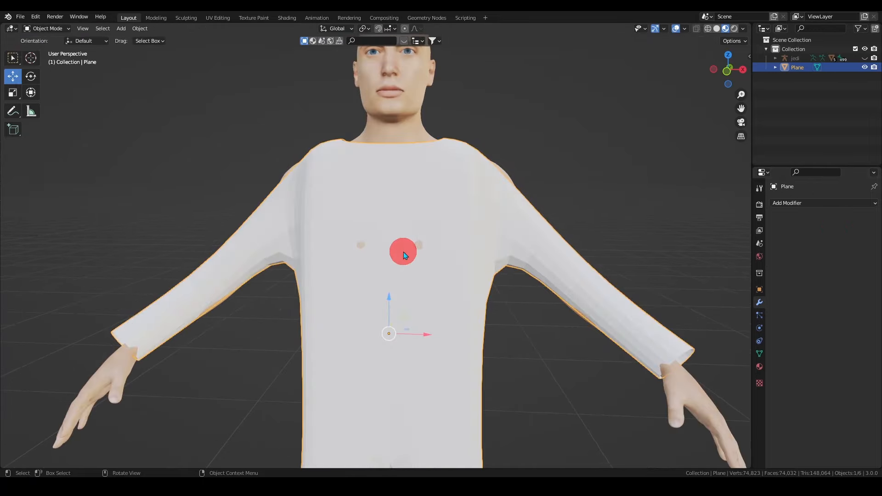
Step: Switch the garment to Sculpt Mode with the Grab brush and enable X mirror symmetry
{"action": "left_click", "coordinate": [45, 31]}
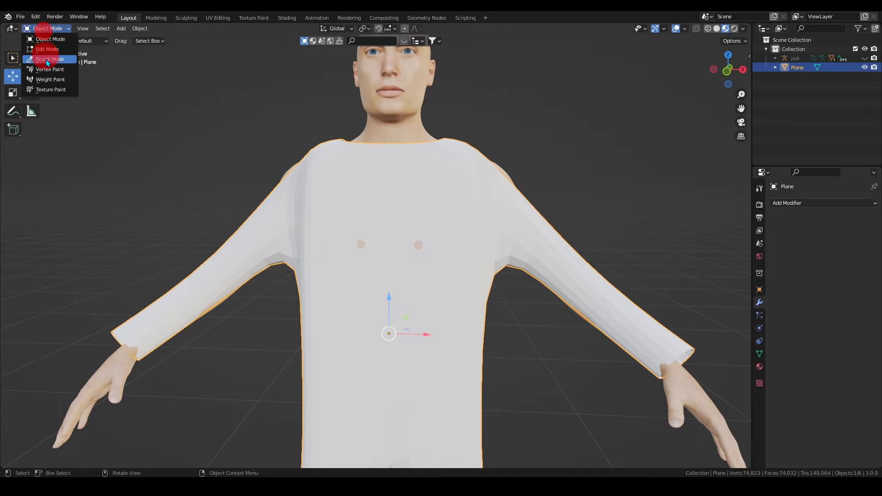
{"action": "left_click", "coordinate": [45, 60]}
{"action": "scroll", "coordinate": [508, 230], "scroll_direction": "down", "scroll_amount": 3}
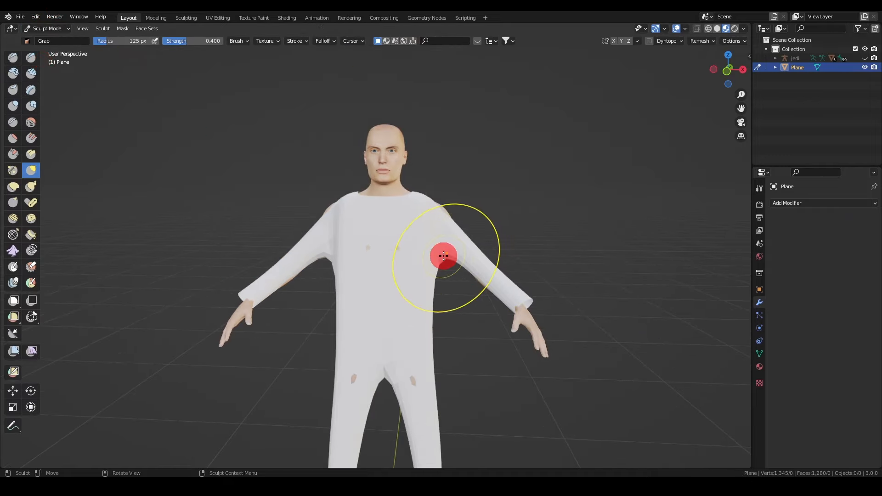
{"action": "middle_click_drag", "start_coordinate": [443, 255], "coordinate": [444, 254]}
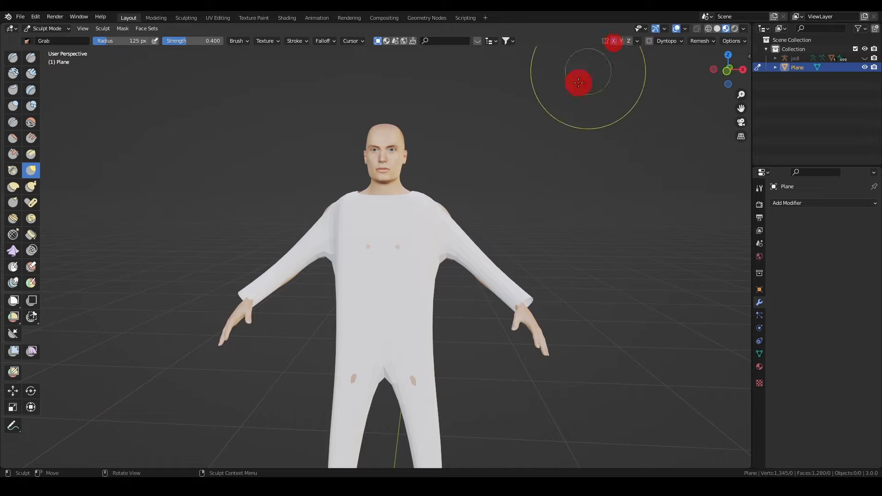
{"action": "middle_click_drag", "start_coordinate": [443, 256], "coordinate": [444, 256]}
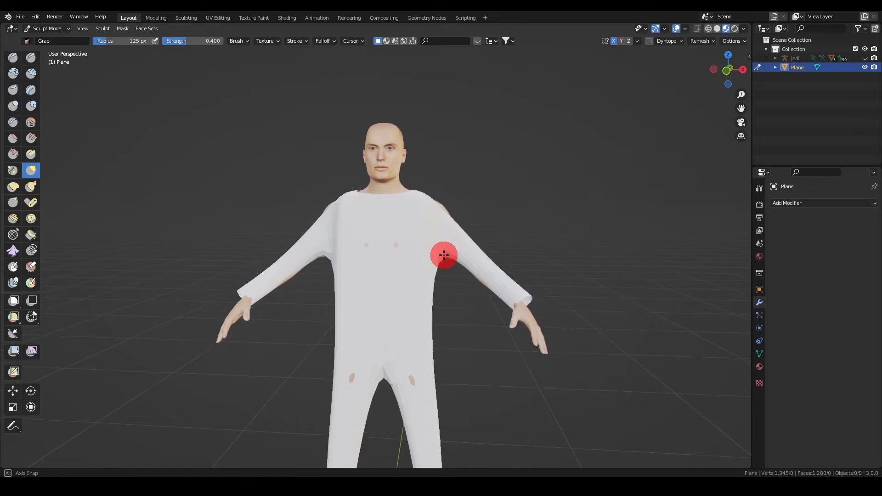
{"action": "scroll", "coordinate": [444, 256], "scroll_direction": "up", "scroll_amount": 3}
{"action": "scroll", "coordinate": [459, 256], "scroll_direction": "down", "scroll_amount": 3}
{"action": "scroll", "coordinate": [457, 253], "scroll_direction": "up", "scroll_amount": 3}
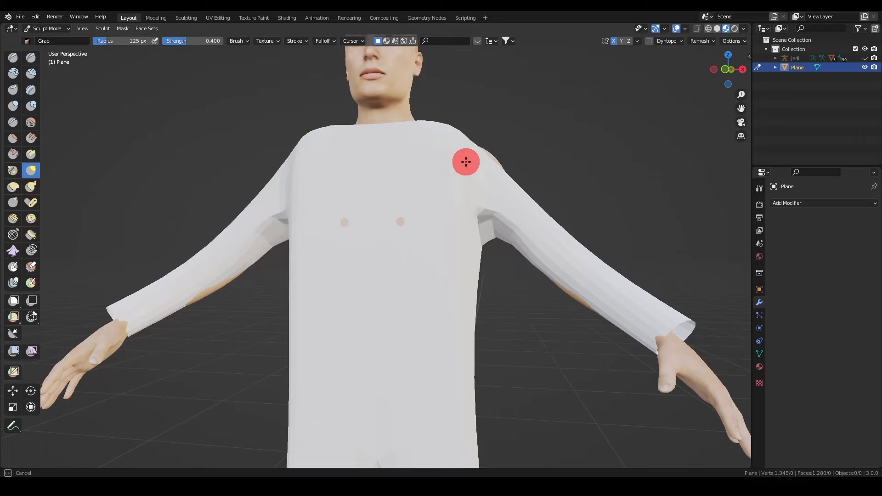
Step: Pull the garment around the shoulder and the upper side of the torso with the 125 px Grab brush
{"action": "mouse_move", "coordinate": [463, 151]}
{"action": "left_mouse_down"}
{"action": "mouse_move", "coordinate": [459, 199]}
{"action": "mouse_move", "coordinate": [457, 126]}
{"action": "mouse_move", "coordinate": [440, 160]}
{"action": "left_mouse_up"}
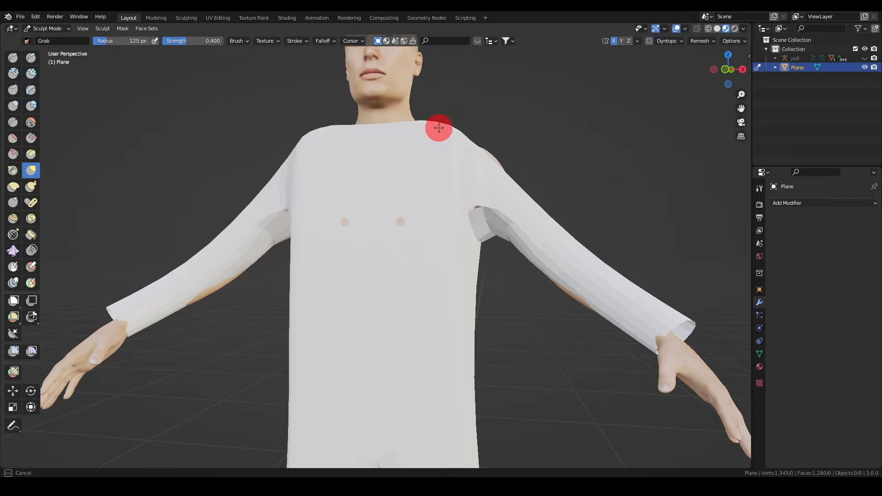
{"action": "left_click_drag", "start_coordinate": [439, 128], "coordinate": [453, 160]}
{"action": "scroll", "coordinate": [483, 235], "scroll_direction": "down", "scroll_amount": 3}
{"action": "mouse_move", "coordinate": [482, 235]}
{"action": "middle_mouse_down"}
{"action": "mouse_move", "coordinate": [461, 256]}
{"action": "mouse_move", "coordinate": [406, 274]}
{"action": "mouse_move", "coordinate": [418, 274]}
{"action": "middle_mouse_up"}
{"action": "scroll", "coordinate": [448, 262], "scroll_direction": "up", "scroll_amount": 3}
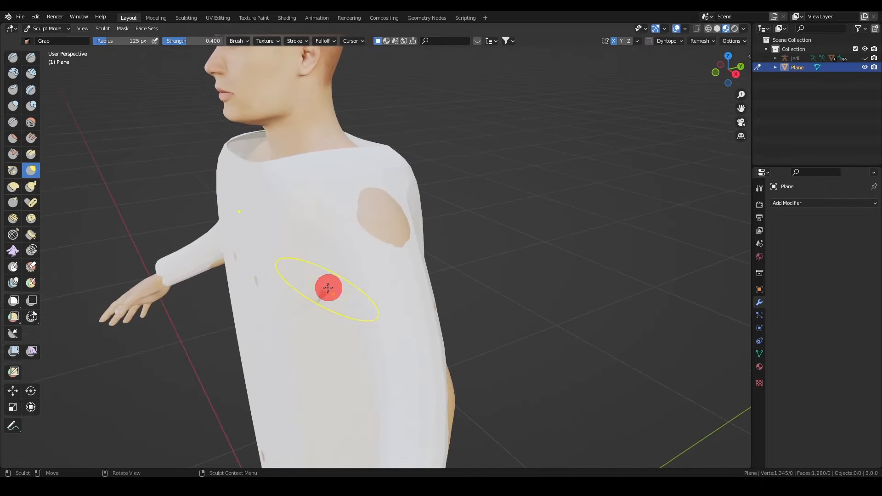
{"action": "left_click_drag", "start_coordinate": [322, 287], "coordinate": [340, 229]}
{"action": "mouse_move", "coordinate": [362, 242]}
{"action": "middle_mouse_down"}
{"action": "mouse_move", "coordinate": [412, 208]}
{"action": "mouse_move", "coordinate": [408, 203]}
{"action": "middle_mouse_up"}
Step: Smooth the underarm area where the sleeve joins the torso with the Smooth brush at 0.700 strength
{"action": "mouse_move", "coordinate": [484, 228]}
{"action": "middle_mouse_down"}
{"action": "mouse_move", "coordinate": [442, 154]}
{"action": "mouse_move", "coordinate": [149, 190]}
{"action": "middle_mouse_up"}
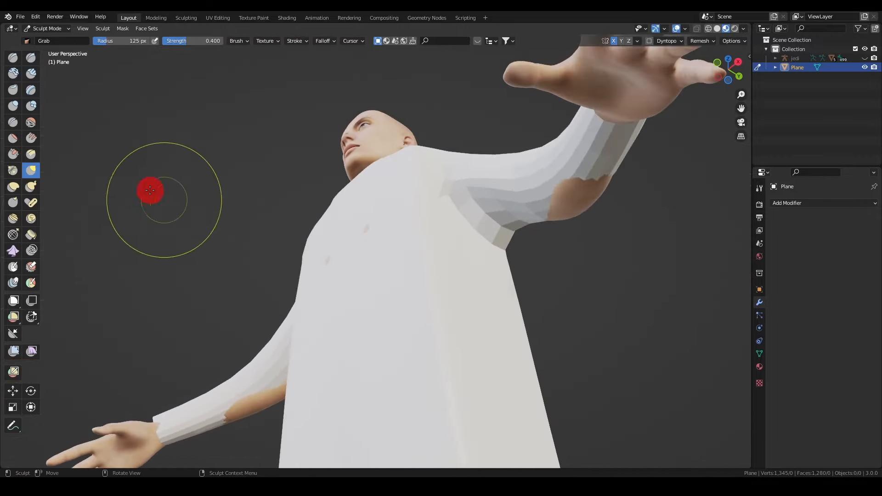
{"action": "left_click", "coordinate": [35, 127]}
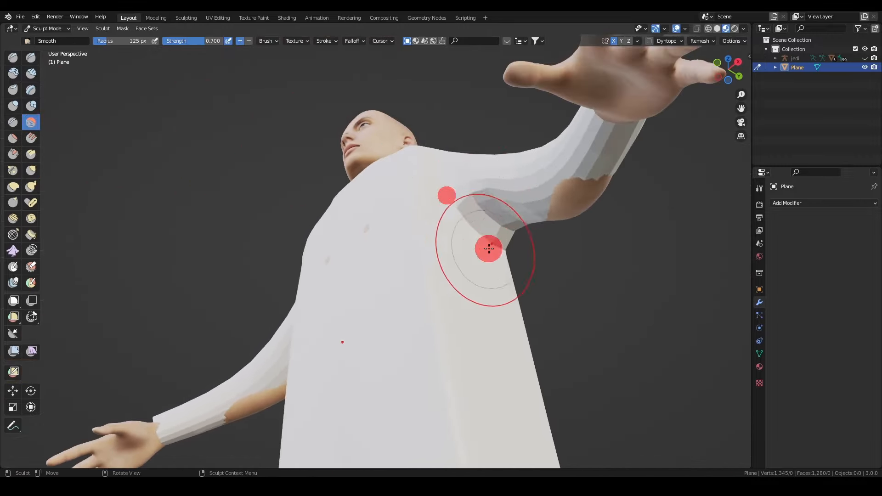
{"action": "middle_click_drag", "start_coordinate": [508, 228], "coordinate": [542, 265]}
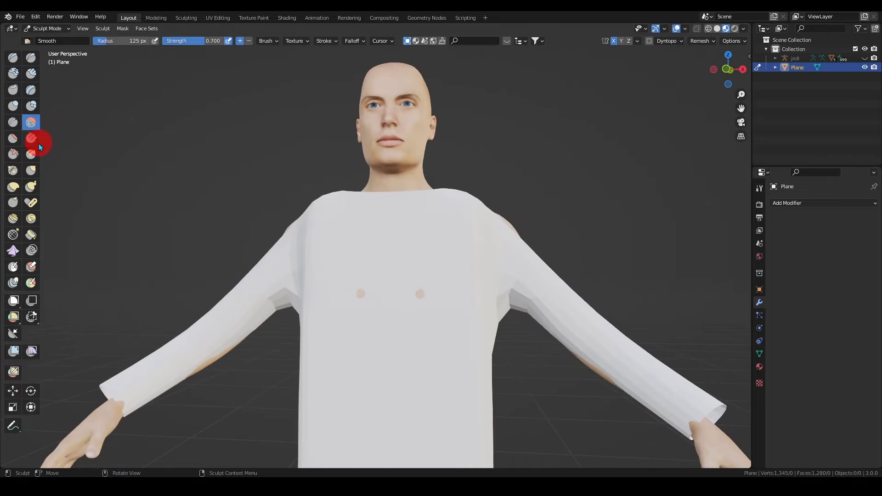
Step: Switch back to the Grab brush and display the scene in solid shading
{"action": "left_click", "coordinate": [31, 170]}
{"action": "mouse_move", "coordinate": [183, 179]}
{"action": "middle_mouse_down"}
{"action": "mouse_move", "coordinate": [315, 182]}
{"action": "mouse_move", "coordinate": [423, 224]}
{"action": "mouse_move", "coordinate": [386, 230]}
{"action": "middle_mouse_up"}
{"action": "left_click", "coordinate": [718, 29]}
{"action": "scroll", "coordinate": [540, 183], "scroll_direction": "down", "scroll_amount": 4}
{"action": "mouse_move", "coordinate": [510, 188]}
{"action": "middle_mouse_down"}
{"action": "mouse_move", "coordinate": [540, 190]}
{"action": "mouse_move", "coordinate": [493, 195]}
{"action": "mouse_move", "coordinate": [514, 196]}
{"action": "mouse_move", "coordinate": [325, 299]}
{"action": "mouse_move", "coordinate": [443, 242]}
{"action": "mouse_move", "coordinate": [433, 245]}
{"action": "middle_mouse_up"}
{"action": "scroll", "coordinate": [424, 216], "scroll_direction": "up", "scroll_amount": 3}
{"action": "scroll", "coordinate": [325, 299], "scroll_direction": "down", "scroll_amount": 3}
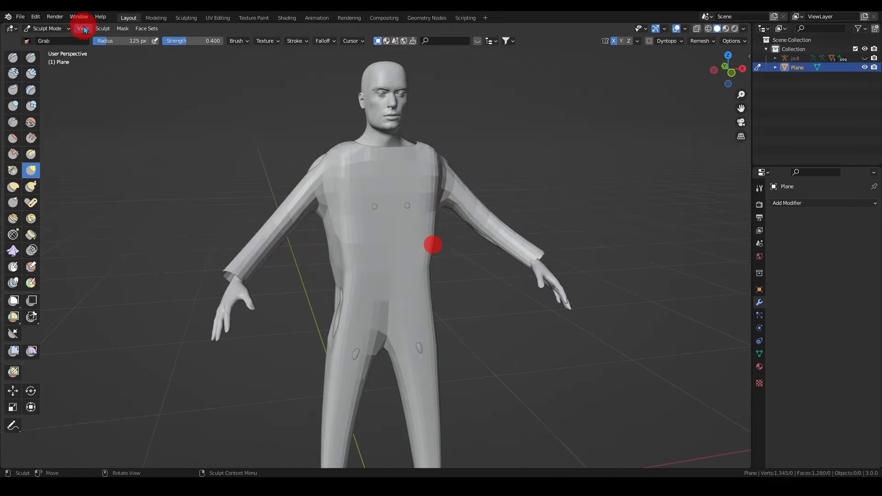
Step: Enlarge the Grab brush radius to 173 px and reshape the garment around the armpit and shoulder
{"action": "key", "text": "f"}
{"action": "left_click", "coordinate": [456, 245]}
{"action": "scroll", "coordinate": [490, 230], "scroll_direction": "up", "scroll_amount": 4}
{"action": "left_click_drag", "start_coordinate": [475, 232], "coordinate": [459, 226]}
{"action": "middle_click_drag", "start_coordinate": [459, 226], "coordinate": [418, 223]}
{"action": "left_click_drag", "start_coordinate": [489, 191], "coordinate": [448, 127]}
{"action": "scroll", "coordinate": [68, 193], "scroll_direction": "up", "scroll_amount": 3}
Step: Smooth the front and side of the garment's torso below the armpit with the 173 px Smooth brush at 0.700 strength
{"action": "left_click", "coordinate": [29, 126]}
{"action": "scroll", "coordinate": [396, 231], "scroll_direction": "down", "scroll_amount": 4}
{"action": "middle_click_drag", "start_coordinate": [396, 231], "coordinate": [421, 241]}
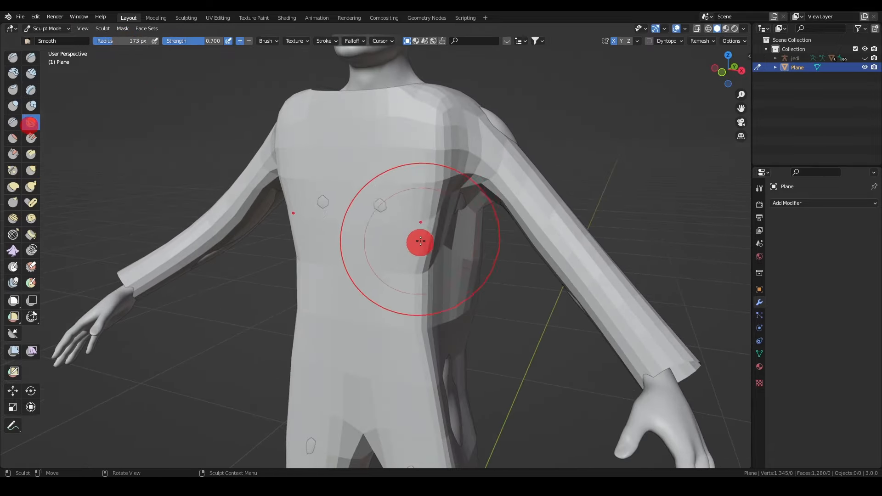
{"action": "left_click_drag", "start_coordinate": [436, 209], "coordinate": [429, 248]}
{"action": "left_click_drag", "start_coordinate": [423, 271], "coordinate": [423, 299]}
{"action": "mouse_move", "coordinate": [393, 230]}
{"action": "middle_mouse_down"}
{"action": "mouse_move", "coordinate": [456, 252]}
{"action": "mouse_move", "coordinate": [437, 191]}
{"action": "mouse_move", "coordinate": [484, 241]}
{"action": "mouse_move", "coordinate": [471, 256]}
{"action": "mouse_move", "coordinate": [429, 255]}
{"action": "middle_mouse_up"}
{"action": "left_click_drag", "start_coordinate": [404, 180], "coordinate": [402, 318]}
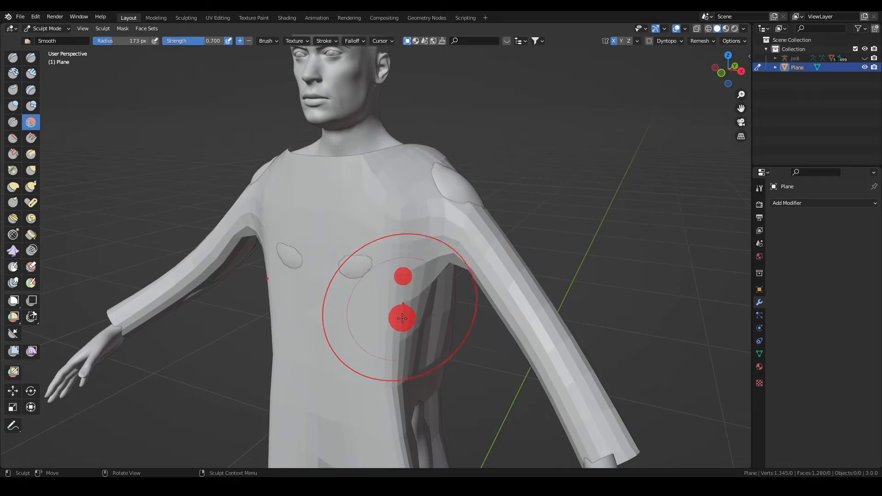
Step: Smooth the garment over the hip and the front of the upper leg with the Smooth brush
{"action": "middle_click_drag", "start_coordinate": [402, 354], "coordinate": [418, 256], "text": "shift"}
{"action": "mouse_move", "coordinate": [450, 364]}
{"action": "left_mouse_down"}
{"action": "mouse_move", "coordinate": [441, 340]}
{"action": "mouse_move", "coordinate": [451, 368]}
{"action": "left_mouse_up"}
{"action": "mouse_move", "coordinate": [421, 404]}
{"action": "middle_mouse_down", "text": "shift"}
{"action": "mouse_move", "coordinate": [400, 240]}
{"action": "mouse_move", "coordinate": [356, 246]}
{"action": "middle_mouse_up", "text": "shift"}
{"action": "left_click", "coordinate": [33, 170]}
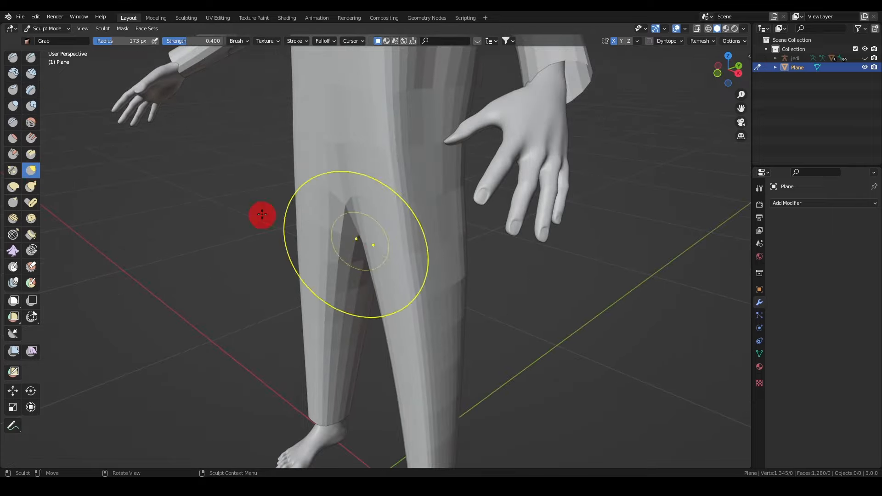
{"action": "left_click", "coordinate": [31, 124]}
{"action": "middle_click_drag", "start_coordinate": [446, 301], "coordinate": [445, 209], "text": "shift"}
{"action": "left_click_drag", "start_coordinate": [406, 170], "coordinate": [419, 323]}
Step: Smooth the back of the garment's crotch with the Smooth brush
{"action": "middle_click_drag", "start_coordinate": [593, 257], "coordinate": [442, 204]}
{"action": "scroll", "coordinate": [442, 205], "scroll_direction": "up", "scroll_amount": 2}
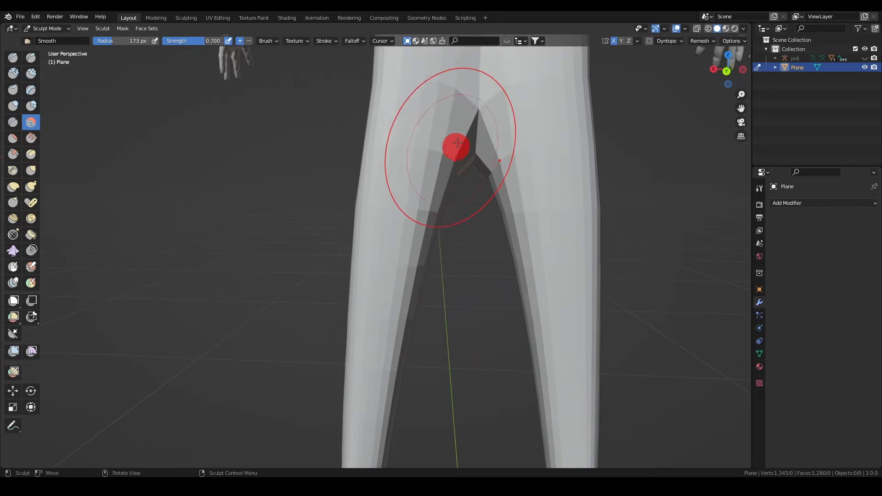
{"action": "left_click", "coordinate": [476, 111]}
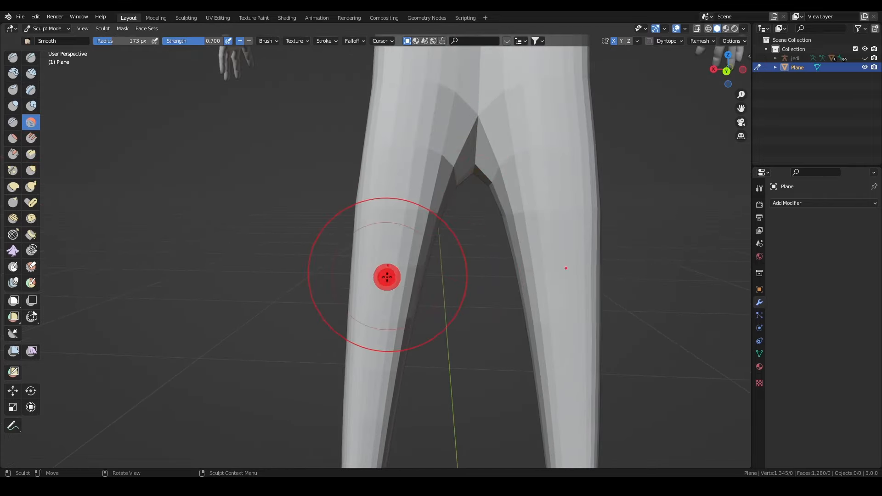
Step: Smooth the side of the garment's back around the waist
{"action": "scroll", "coordinate": [386, 277], "scroll_direction": "down", "scroll_amount": 3}
{"action": "middle_click_drag", "start_coordinate": [500, 140], "coordinate": [497, 260], "text": "shift"}
{"action": "scroll", "coordinate": [496, 260], "scroll_direction": "up", "scroll_amount": 2}
{"action": "middle_click_drag", "start_coordinate": [405, 230], "coordinate": [442, 262], "text": "shift"}
{"action": "left_click_drag", "start_coordinate": [442, 263], "coordinate": [443, 261]}
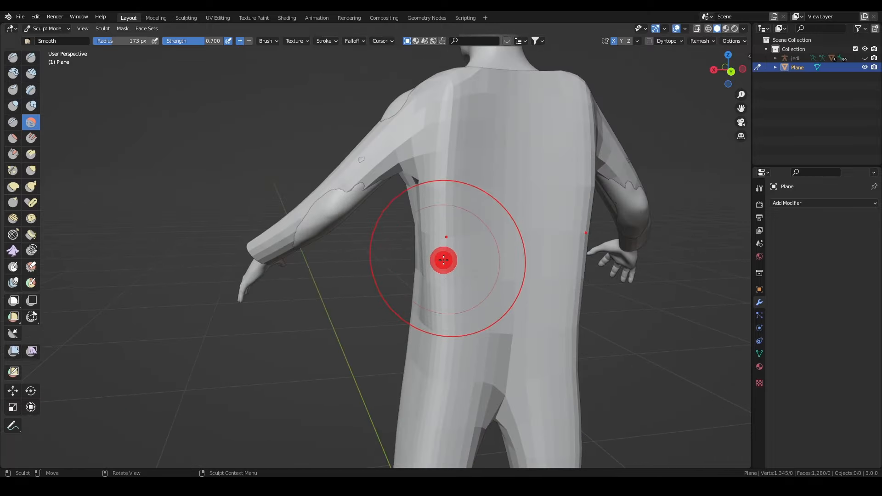
Step: Reshape the sides of the garment's back between the armpits and waist with the 173 px Grab brush
{"action": "left_click", "coordinate": [31, 170]}
{"action": "scroll", "coordinate": [437, 238], "scroll_direction": "down", "scroll_amount": 3}
{"action": "middle_click_drag", "start_coordinate": [437, 238], "coordinate": [390, 252]}
{"action": "scroll", "coordinate": [404, 262], "scroll_direction": "up", "scroll_amount": 3}
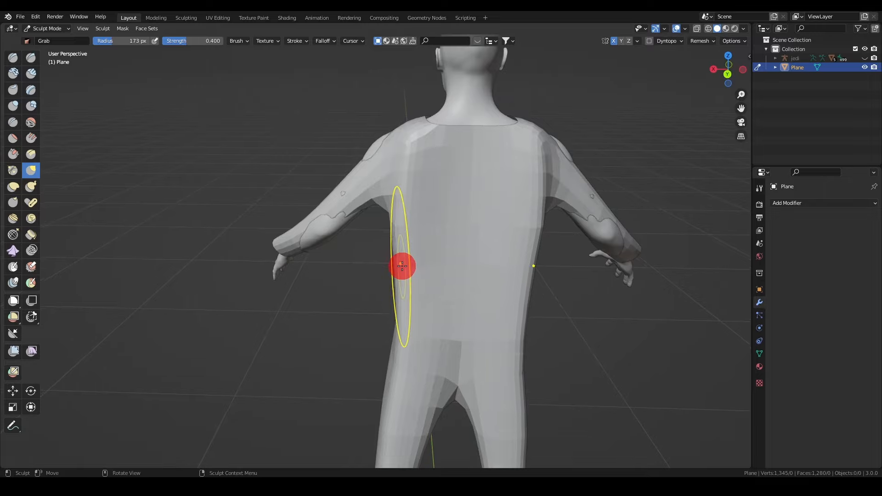
{"action": "middle_click_drag", "start_coordinate": [466, 257], "coordinate": [391, 236], "text": "shift"}
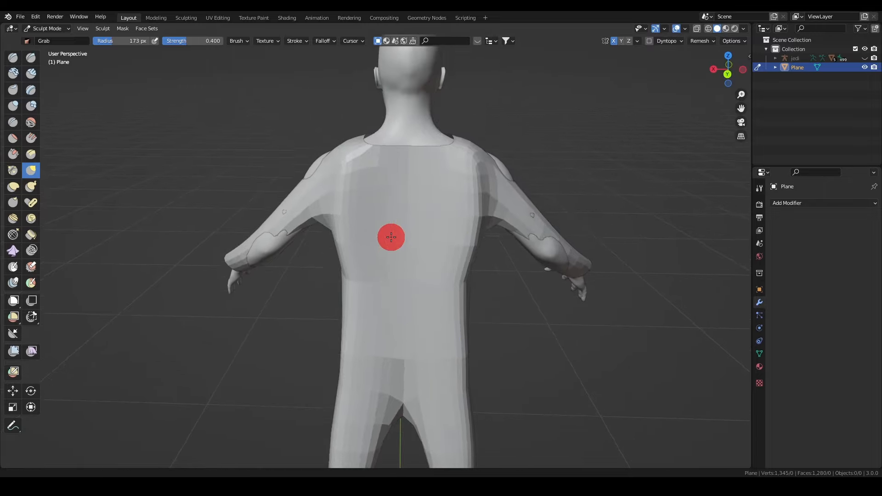
{"action": "scroll", "coordinate": [325, 252], "scroll_direction": "up", "scroll_amount": 3}
{"action": "scroll", "coordinate": [293, 251], "scroll_direction": "down", "scroll_amount": 1}
{"action": "mouse_move", "coordinate": [293, 251]}
{"action": "middle_mouse_down"}
{"action": "mouse_move", "coordinate": [321, 248]}
{"action": "mouse_move", "coordinate": [309, 256]}
{"action": "mouse_move", "coordinate": [418, 184]}
{"action": "mouse_move", "coordinate": [416, 214]}
{"action": "mouse_move", "coordinate": [453, 189]}
{"action": "mouse_move", "coordinate": [360, 264]}
{"action": "mouse_move", "coordinate": [36, 118]}
{"action": "mouse_move", "coordinate": [35, 172]}
{"action": "mouse_move", "coordinate": [296, 226]}
{"action": "mouse_move", "coordinate": [384, 255]}
{"action": "mouse_move", "coordinate": [441, 203]}
{"action": "middle_mouse_up"}
Step: Inflate the sleeve around the forearm and wrist with the 173 px Inflate/Deflate brush at 0.500 strength
{"action": "left_click", "coordinate": [31, 122]}
{"action": "middle_click_drag", "start_coordinate": [291, 171], "coordinate": [424, 210]}
{"action": "mouse_move", "coordinate": [34, 171]}
{"action": "middle_mouse_down"}
{"action": "mouse_move", "coordinate": [386, 240]}
{"action": "mouse_move", "coordinate": [433, 197]}
{"action": "mouse_move", "coordinate": [277, 181]}
{"action": "mouse_move", "coordinate": [198, 217]}
{"action": "mouse_move", "coordinate": [475, 211]}
{"action": "mouse_move", "coordinate": [374, 234]}
{"action": "mouse_move", "coordinate": [354, 230]}
{"action": "mouse_move", "coordinate": [517, 168]}
{"action": "mouse_move", "coordinate": [350, 133]}
{"action": "mouse_move", "coordinate": [449, 114]}
{"action": "mouse_move", "coordinate": [411, 171]}
{"action": "mouse_move", "coordinate": [516, 222]}
{"action": "mouse_move", "coordinate": [558, 258]}
{"action": "mouse_move", "coordinate": [457, 344]}
{"action": "middle_mouse_up"}
{"action": "scroll", "coordinate": [354, 230], "scroll_direction": "up", "scroll_amount": 3}
{"action": "key", "text": "g"}
{"action": "key", "text": "shift+s"}
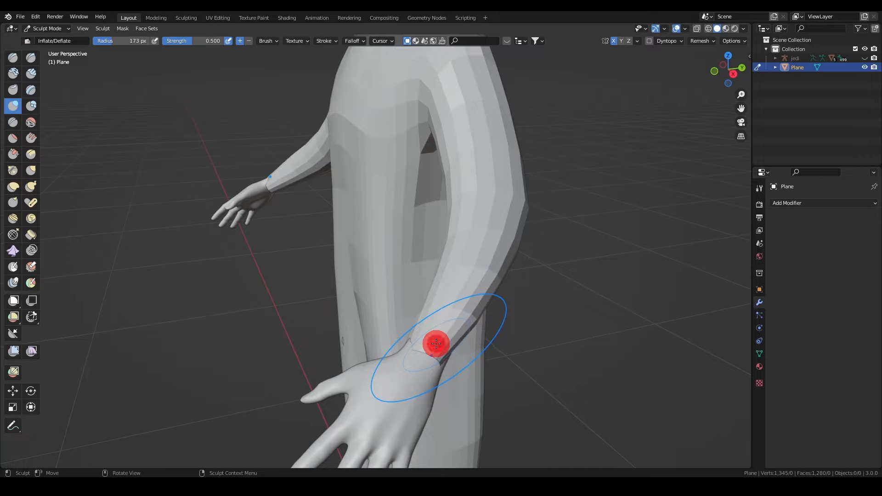
Step: Pull the folded faces under the arm into shape from behind with the Grab brush at 0.400 strength
{"action": "left_click", "coordinate": [30, 170]}
{"action": "mouse_move", "coordinate": [414, 258]}
{"action": "middle_mouse_down"}
{"action": "mouse_move", "coordinate": [516, 290]}
{"action": "mouse_move", "coordinate": [421, 112]}
{"action": "mouse_move", "coordinate": [519, 264]}
{"action": "mouse_move", "coordinate": [406, 278]}
{"action": "mouse_move", "coordinate": [395, 271]}
{"action": "mouse_move", "coordinate": [492, 260]}
{"action": "mouse_move", "coordinate": [431, 210]}
{"action": "mouse_move", "coordinate": [449, 252]}
{"action": "mouse_move", "coordinate": [444, 264]}
{"action": "mouse_move", "coordinate": [416, 264]}
{"action": "mouse_move", "coordinate": [427, 292]}
{"action": "middle_mouse_up"}
{"action": "left_click", "coordinate": [31, 121]}
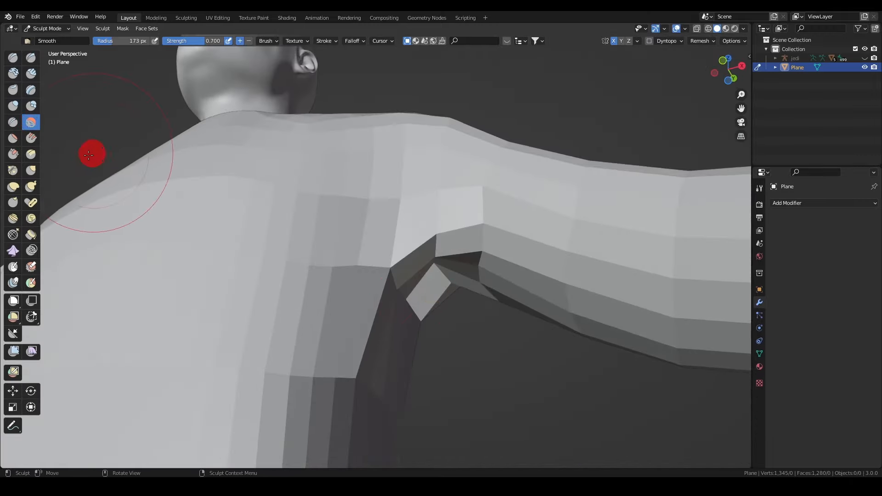
{"action": "left_click", "coordinate": [28, 171]}
{"action": "scroll", "coordinate": [323, 270], "scroll_direction": "down", "scroll_amount": 2}
{"action": "middle_click_drag", "start_coordinate": [436, 246], "coordinate": [463, 295]}
{"action": "scroll", "coordinate": [461, 297], "scroll_direction": "up", "scroll_amount": 2}
{"action": "mouse_move", "coordinate": [452, 298]}
{"action": "left_mouse_down"}
{"action": "mouse_move", "coordinate": [395, 197]}
{"action": "mouse_move", "coordinate": [441, 262]}
{"action": "left_mouse_up"}
Step: Reshape the garment below the rear armpit where the sleeve meets the side of the torso
{"action": "scroll", "coordinate": [442, 262], "scroll_direction": "down", "scroll_amount": 4}
{"action": "middle_click_drag", "start_coordinate": [441, 262], "coordinate": [370, 268]}
{"action": "scroll", "coordinate": [370, 268], "scroll_direction": "up", "scroll_amount": 3}
{"action": "left_click_drag", "start_coordinate": [410, 237], "coordinate": [404, 299]}
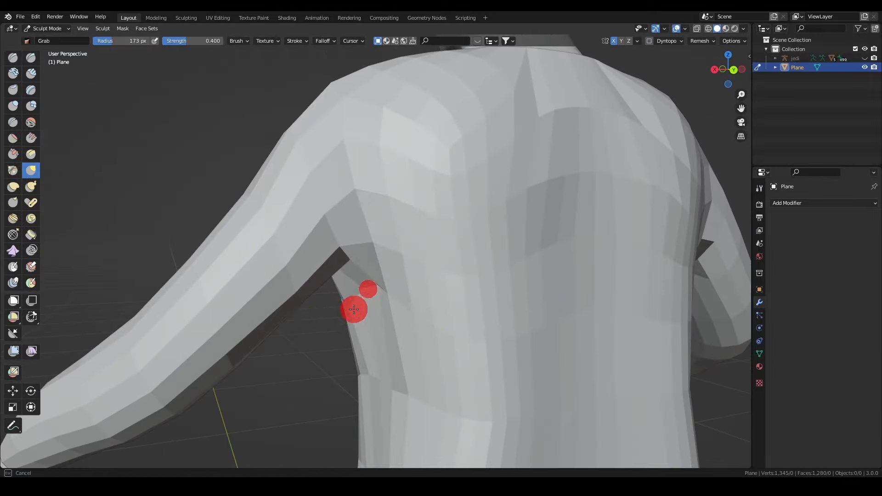
{"action": "mouse_move", "coordinate": [354, 309]}
{"action": "middle_mouse_down"}
{"action": "mouse_move", "coordinate": [407, 297]}
{"action": "mouse_move", "coordinate": [372, 303]}
{"action": "mouse_move", "coordinate": [573, 325]}
{"action": "mouse_move", "coordinate": [504, 352]}
{"action": "mouse_move", "coordinate": [322, 331]}
{"action": "middle_mouse_up"}
{"action": "scroll", "coordinate": [404, 299], "scroll_direction": "up", "scroll_amount": 2}
{"action": "scroll", "coordinate": [403, 299], "scroll_direction": "down", "scroll_amount": 5}
{"action": "scroll", "coordinate": [390, 366], "scroll_direction": "up", "scroll_amount": 2}
{"action": "scroll", "coordinate": [391, 367], "scroll_direction": "down", "scroll_amount": 4}
{"action": "scroll", "coordinate": [374, 329], "scroll_direction": "up", "scroll_amount": 4}
{"action": "mouse_move", "coordinate": [439, 294]}
{"action": "middle_mouse_down"}
{"action": "mouse_move", "coordinate": [390, 266]}
{"action": "mouse_move", "coordinate": [511, 236]}
{"action": "mouse_move", "coordinate": [338, 256]}
{"action": "mouse_move", "coordinate": [532, 282]}
{"action": "mouse_move", "coordinate": [502, 248]}
{"action": "mouse_move", "coordinate": [490, 274]}
{"action": "mouse_move", "coordinate": [404, 222]}
{"action": "mouse_move", "coordinate": [357, 301]}
{"action": "mouse_move", "coordinate": [371, 300]}
{"action": "mouse_move", "coordinate": [345, 282]}
{"action": "mouse_move", "coordinate": [565, 280]}
{"action": "middle_mouse_up"}
{"action": "scroll", "coordinate": [512, 236], "scroll_direction": "down", "scroll_amount": 4}
{"action": "key", "text": "shift+s"}
Step: Adjust the sleeve cuff around the wrist with the 173 px Grab brush so it fits the arm
{"action": "left_click", "coordinate": [31, 170]}
{"action": "scroll", "coordinate": [391, 276], "scroll_direction": "down", "scroll_amount": 2}
{"action": "scroll", "coordinate": [409, 338], "scroll_direction": "up", "scroll_amount": 1}
{"action": "scroll", "coordinate": [409, 339], "scroll_direction": "down", "scroll_amount": 4}
{"action": "mouse_move", "coordinate": [410, 339]}
{"action": "middle_mouse_down"}
{"action": "mouse_move", "coordinate": [460, 334]}
{"action": "mouse_move", "coordinate": [476, 290]}
{"action": "mouse_move", "coordinate": [410, 299]}
{"action": "mouse_move", "coordinate": [423, 286]}
{"action": "mouse_move", "coordinate": [428, 321]}
{"action": "mouse_move", "coordinate": [431, 260]}
{"action": "middle_mouse_up"}
{"action": "scroll", "coordinate": [410, 299], "scroll_direction": "up", "scroll_amount": 3}
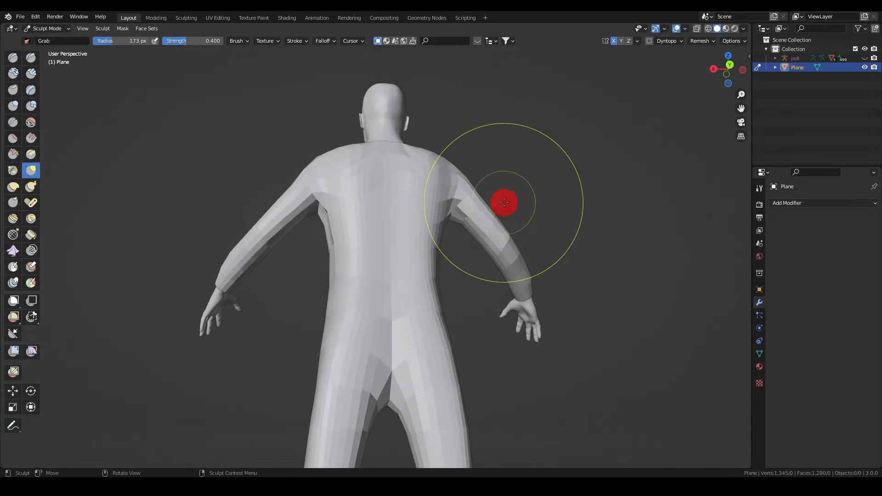
{"action": "mouse_move", "coordinate": [505, 202]}
{"action": "middle_mouse_down"}
{"action": "mouse_move", "coordinate": [539, 211]}
{"action": "mouse_move", "coordinate": [388, 228]}
{"action": "mouse_move", "coordinate": [412, 199]}
{"action": "mouse_move", "coordinate": [374, 158]}
{"action": "mouse_move", "coordinate": [363, 236]}
{"action": "mouse_move", "coordinate": [354, 234]}
{"action": "mouse_move", "coordinate": [362, 208]}
{"action": "mouse_move", "coordinate": [464, 238]}
{"action": "middle_mouse_up"}
{"action": "scroll", "coordinate": [388, 228], "scroll_direction": "up", "scroll_amount": 2}
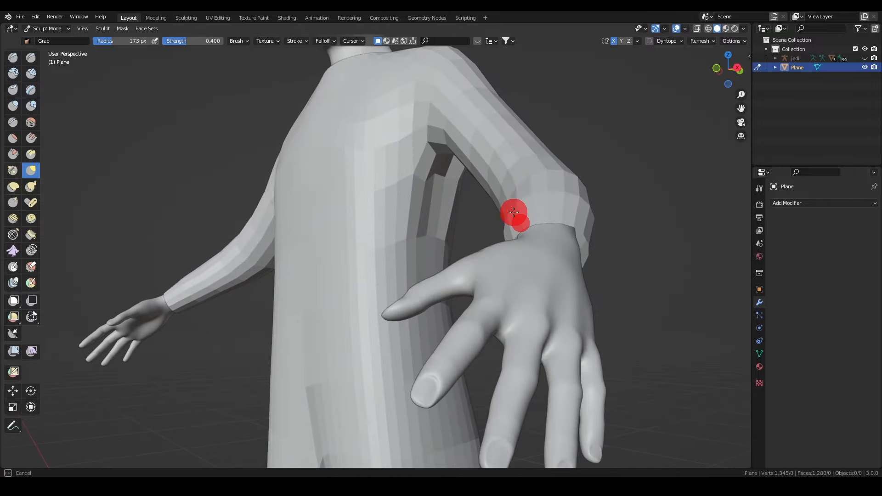
{"action": "left_click_drag", "start_coordinate": [513, 212], "coordinate": [513, 218]}
{"action": "mouse_move", "coordinate": [514, 218]}
{"action": "middle_mouse_down"}
{"action": "mouse_move", "coordinate": [502, 226]}
{"action": "mouse_move", "coordinate": [321, 169]}
{"action": "mouse_move", "coordinate": [559, 181]}
{"action": "mouse_move", "coordinate": [549, 235]}
{"action": "mouse_move", "coordinate": [512, 226]}
{"action": "middle_mouse_up"}
{"action": "scroll", "coordinate": [558, 184], "scroll_direction": "down", "scroll_amount": 4}
Step: Switch to Object Mode and add a Shrinkwrap modifier to the garment with the male character as target
{"action": "key", "text": "Tab"}
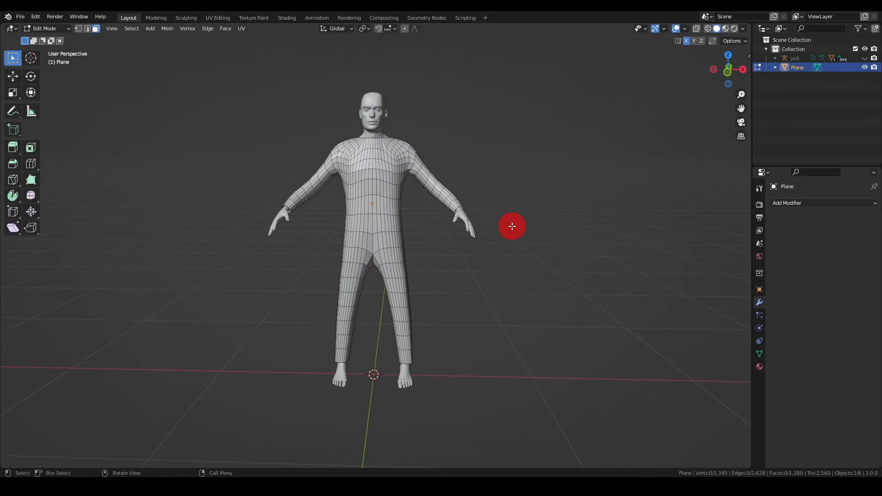
{"action": "key", "text": "Tab"}
{"action": "left_click", "coordinate": [55, 30]}
{"action": "left_click", "coordinate": [48, 37]}
{"action": "middle_click_drag", "start_coordinate": [566, 186], "coordinate": [643, 208], "text": "shift"}
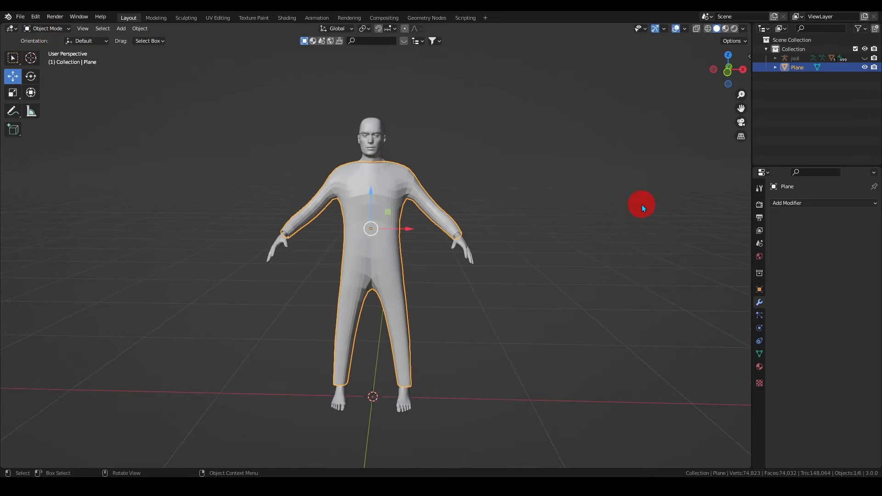
{"action": "left_click", "coordinate": [834, 206]}
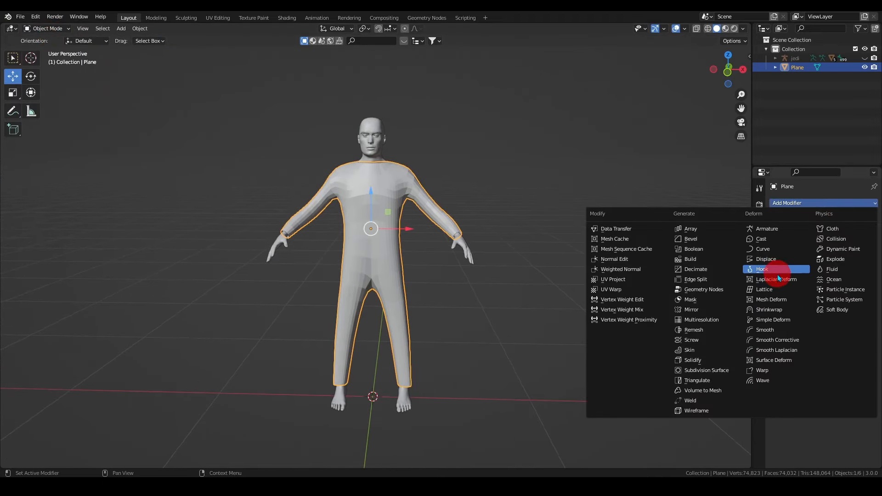
{"action": "left_click", "coordinate": [781, 310]}
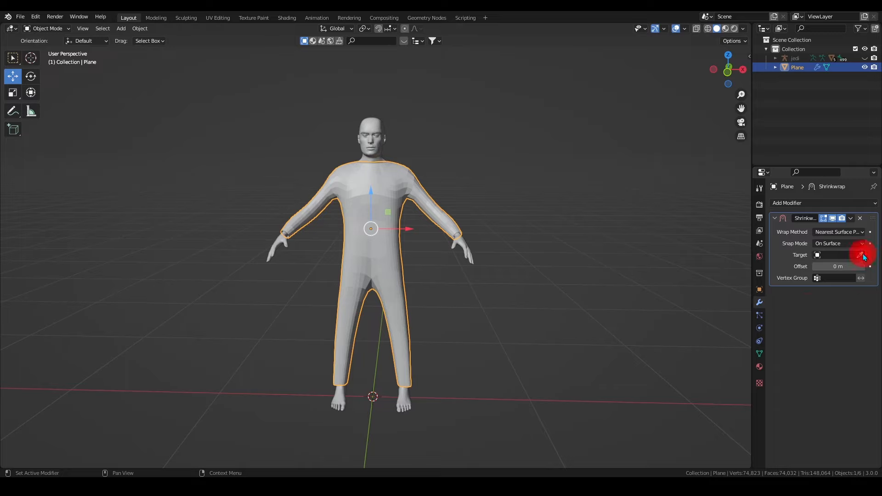
{"action": "left_click", "coordinate": [381, 112]}
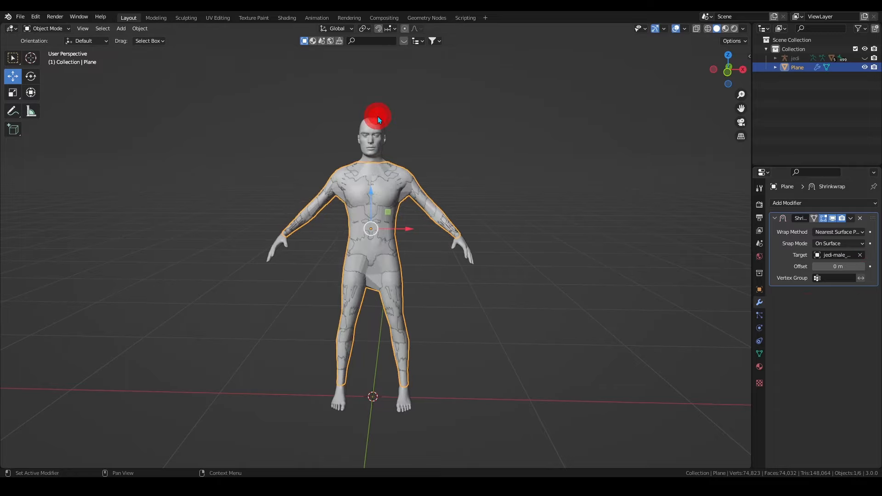
Step: Try the Project wrap method with a 0.06 m offset on the Shrinkwrap modifier and check the legs from behind
{"action": "left_click", "coordinate": [833, 234]}
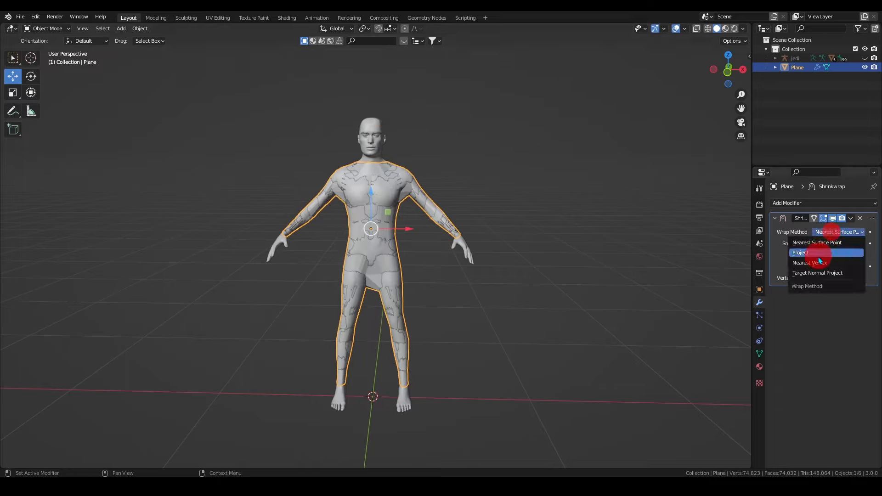
{"action": "left_click", "coordinate": [815, 259]}
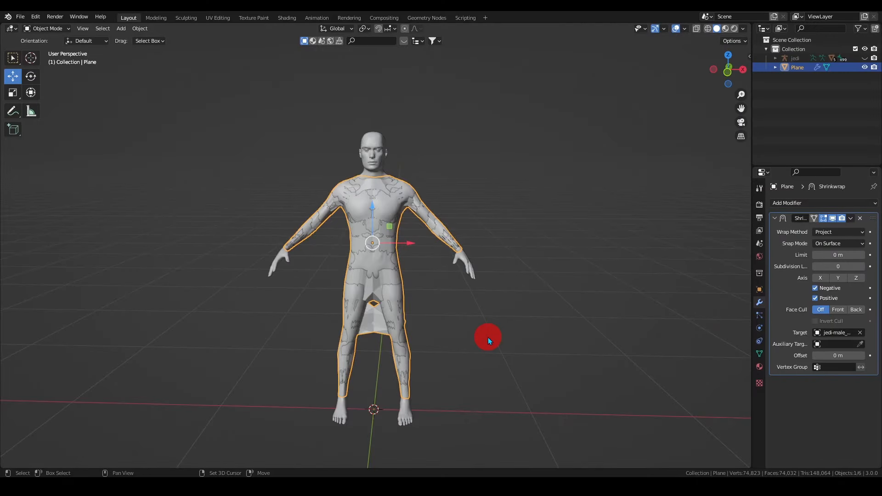
{"action": "scroll", "coordinate": [490, 295], "scroll_direction": "up", "scroll_amount": 3}
{"action": "scroll", "coordinate": [443, 336], "scroll_direction": "up", "scroll_amount": 4}
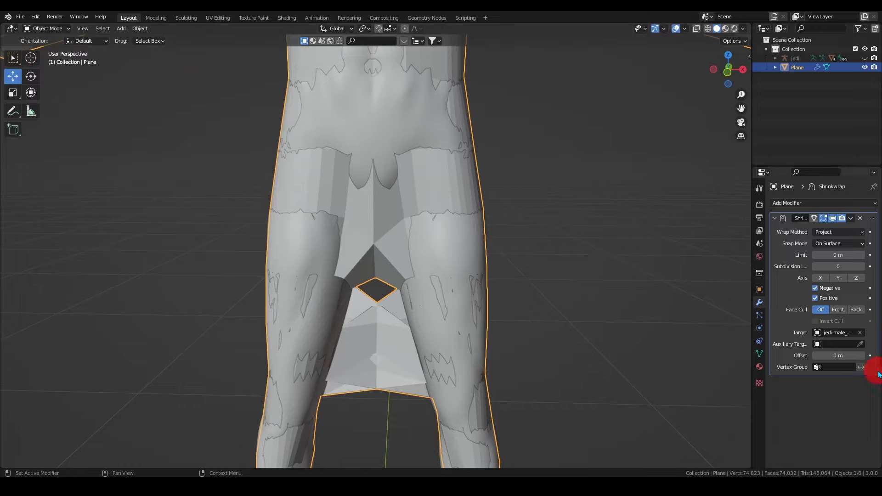
{"action": "left_click_drag", "start_coordinate": [849, 354], "coordinate": [855, 355]}
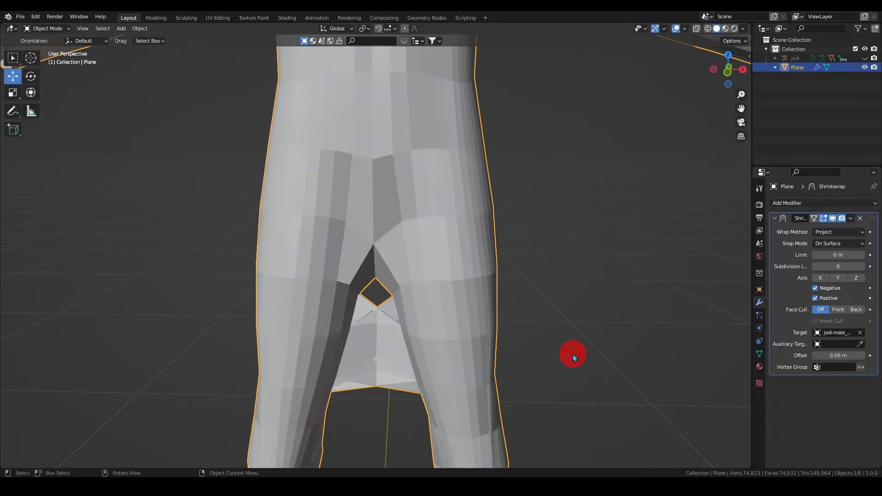
{"action": "middle_click_drag", "start_coordinate": [572, 354], "coordinate": [374, 338]}
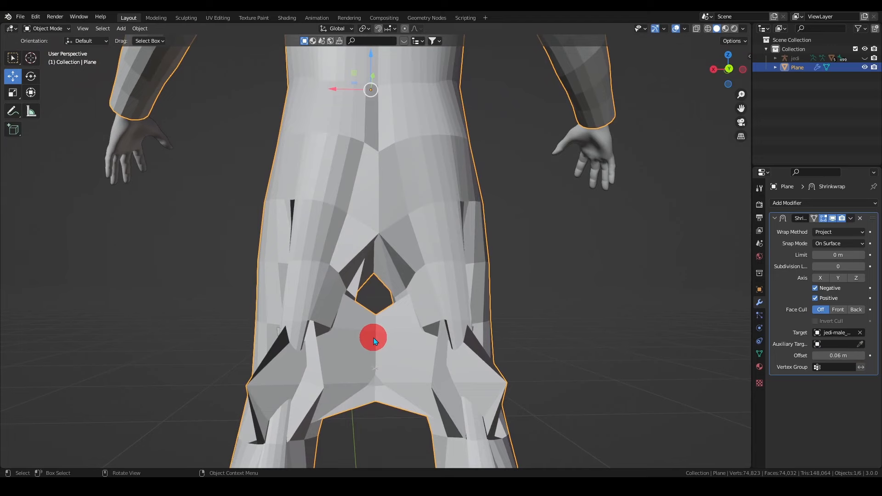
{"action": "scroll", "coordinate": [373, 338], "scroll_direction": "down", "scroll_amount": 4}
Step: Return to Sculpt Mode and smooth the back of the crotch and inner thigh at 0.700 strength
{"action": "left_click", "coordinate": [46, 28]}
{"action": "left_click", "coordinate": [46, 59]}
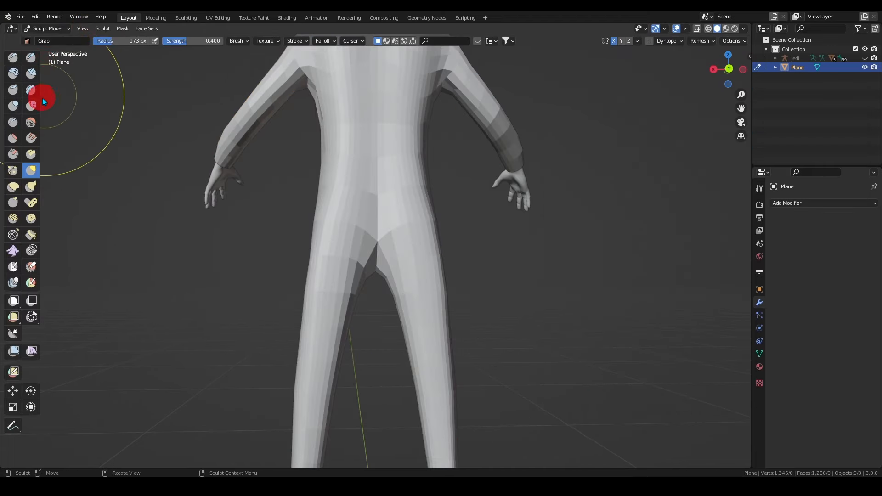
{"action": "left_click", "coordinate": [39, 123]}
{"action": "scroll", "coordinate": [391, 216], "scroll_direction": "up", "scroll_amount": 3}
{"action": "mouse_move", "coordinate": [378, 244]}
{"action": "left_mouse_down"}
{"action": "mouse_move", "coordinate": [384, 218]}
{"action": "mouse_move", "coordinate": [319, 308]}
{"action": "left_mouse_up"}
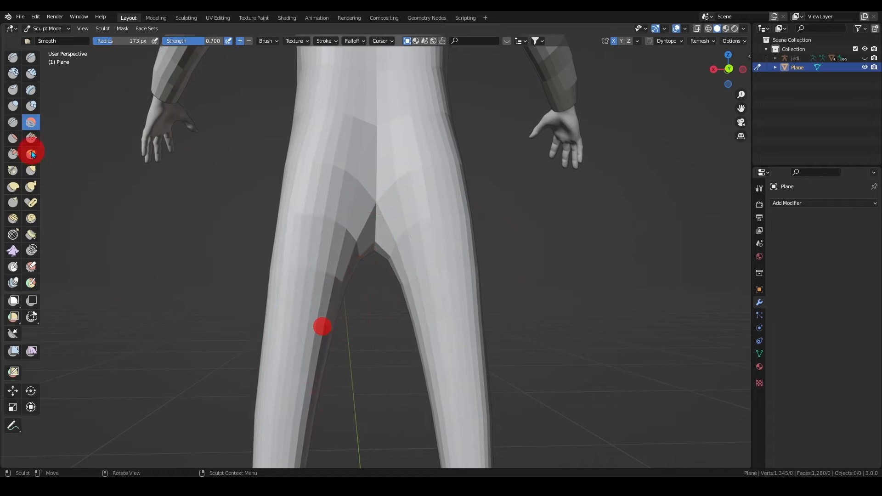
Step: Pull the garment's crotch upward between the legs with the 173 px Grab brush
{"action": "left_click", "coordinate": [30, 170]}
{"action": "scroll", "coordinate": [387, 244], "scroll_direction": "up", "scroll_amount": 2}
{"action": "scroll", "coordinate": [371, 248], "scroll_direction": "down", "scroll_amount": 3}
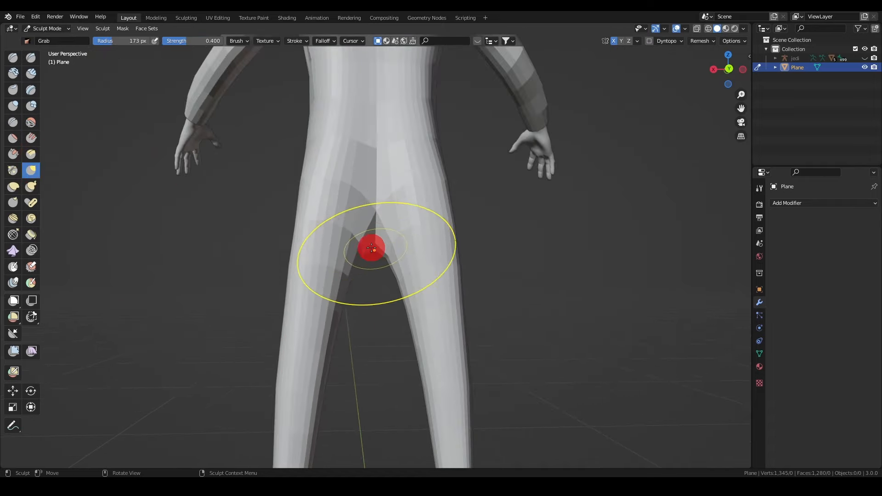
{"action": "mouse_move", "coordinate": [373, 248]}
{"action": "left_mouse_down"}
{"action": "mouse_move", "coordinate": [374, 55]}
{"action": "mouse_move", "coordinate": [380, 152]}
{"action": "left_mouse_up"}
{"action": "scroll", "coordinate": [386, 153], "scroll_direction": "up", "scroll_amount": 2}
{"action": "mouse_move", "coordinate": [386, 153]}
{"action": "middle_mouse_down"}
{"action": "mouse_move", "coordinate": [376, 248]}
{"action": "mouse_move", "coordinate": [424, 263]}
{"action": "mouse_move", "coordinate": [417, 321]}
{"action": "mouse_move", "coordinate": [455, 388]}
{"action": "mouse_move", "coordinate": [461, 198]}
{"action": "mouse_move", "coordinate": [390, 236]}
{"action": "mouse_move", "coordinate": [408, 231]}
{"action": "mouse_move", "coordinate": [401, 157]}
{"action": "mouse_move", "coordinate": [420, 206]}
{"action": "middle_mouse_up"}
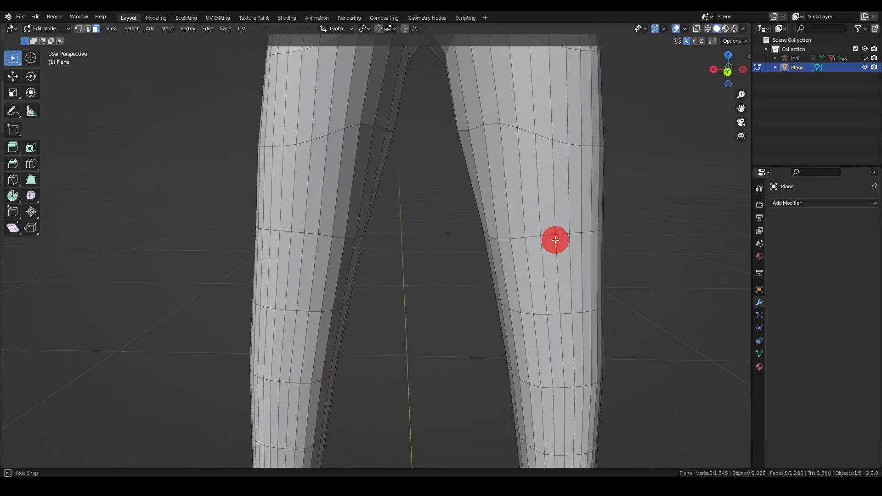
Step: Leave Edit Mode and put the garment back into Sculpt Mode
{"action": "middle_click_drag", "start_coordinate": [555, 240], "coordinate": [553, 237]}
{"action": "key", "text": "Tab"}
{"action": "middle_click_drag", "start_coordinate": [499, 178], "coordinate": [473, 236], "text": "shift"}
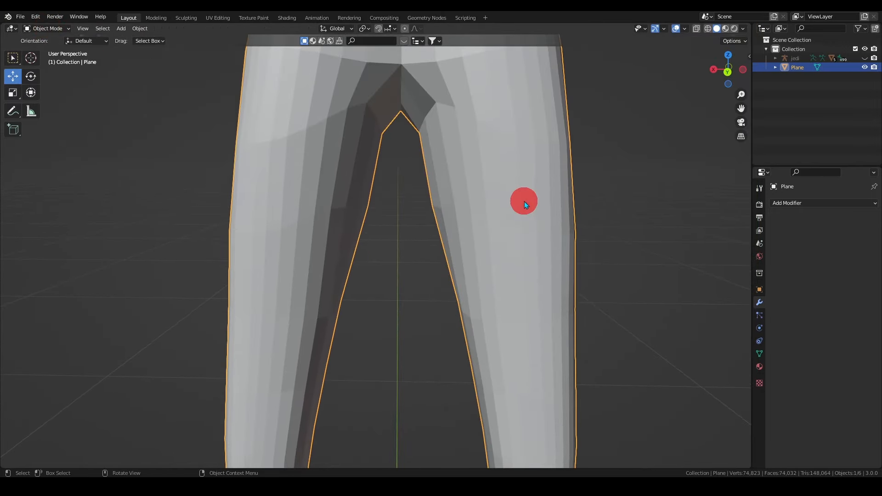
{"action": "middle_click_drag", "start_coordinate": [525, 204], "coordinate": [354, 167]}
{"action": "left_click", "coordinate": [48, 29]}
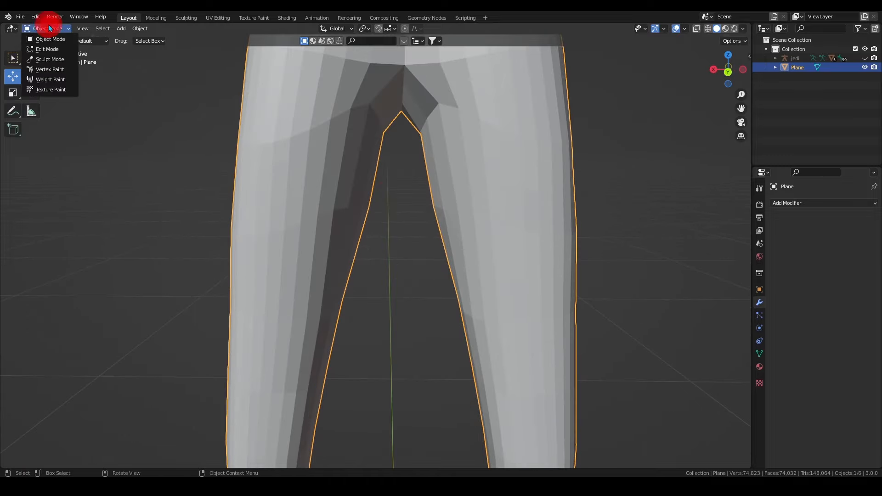
{"action": "left_click", "coordinate": [42, 61]}
{"action": "scroll", "coordinate": [339, 187], "scroll_direction": "up", "scroll_amount": 3}
{"action": "mouse_move", "coordinate": [494, 170]}
{"action": "left_mouse_down"}
{"action": "mouse_move", "coordinate": [583, 170]}
{"action": "mouse_move", "coordinate": [565, 171]}
{"action": "left_mouse_up"}
{"action": "key", "text": "ctrl+z"}
Step: Pull the inner thigh of the garment outward over the protruding leg with the Grab brush
{"action": "scroll", "coordinate": [545, 175], "scroll_direction": "down", "scroll_amount": 4}
{"action": "scroll", "coordinate": [473, 193], "scroll_direction": "up", "scroll_amount": 2}
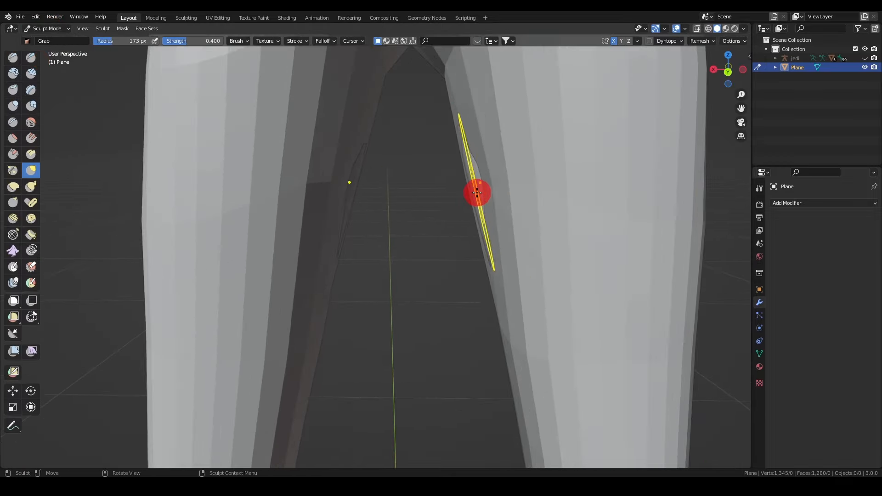
{"action": "left_click_drag", "start_coordinate": [471, 197], "coordinate": [460, 207]}
{"action": "scroll", "coordinate": [459, 207], "scroll_direction": "down", "scroll_amount": 5}
Step: Reshape the lower trouser legs around the calves with the Grab brush at 0.400 strength
{"action": "mouse_move", "coordinate": [483, 230]}
{"action": "middle_mouse_down"}
{"action": "mouse_move", "coordinate": [391, 266]}
{"action": "mouse_move", "coordinate": [337, 329]}
{"action": "mouse_move", "coordinate": [350, 322]}
{"action": "middle_mouse_up"}
{"action": "scroll", "coordinate": [350, 321], "scroll_direction": "down", "scroll_amount": 4}
{"action": "left_click_drag", "start_coordinate": [354, 311], "coordinate": [400, 302]}
{"action": "left_click_drag", "start_coordinate": [364, 353], "coordinate": [394, 348]}
{"action": "middle_click_drag", "start_coordinate": [380, 349], "coordinate": [478, 332]}
{"action": "scroll", "coordinate": [389, 196], "scroll_direction": "up", "scroll_amount": 3}
{"action": "middle_click_drag", "start_coordinate": [389, 196], "coordinate": [529, 265]}
Step: Return to Object Mode and add a Shrinkwrap modifier to the garment, targeting the male character's body
{"action": "scroll", "coordinate": [405, 92], "scroll_direction": "down", "scroll_amount": 1}
{"action": "scroll", "coordinate": [421, 207], "scroll_direction": "down", "scroll_amount": 4}
{"action": "left_click", "coordinate": [46, 28]}
{"action": "left_click", "coordinate": [58, 37]}
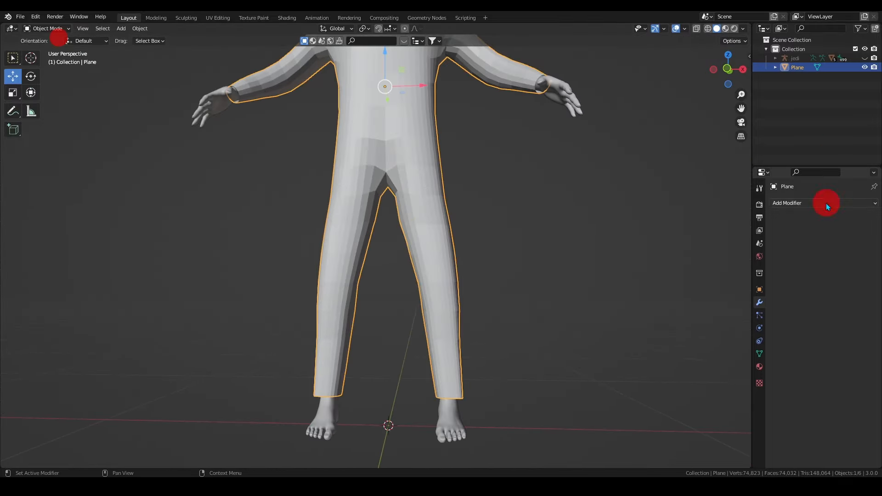
{"action": "left_click", "coordinate": [823, 203]}
{"action": "left_click", "coordinate": [768, 309]}
{"action": "left_click", "coordinate": [859, 252]}
{"action": "left_click", "coordinate": [498, 404]}
Step: Set the Shrinkwrap modifier's wrap method to Project and its offset to 0.022 m
{"action": "left_click", "coordinate": [843, 230]}
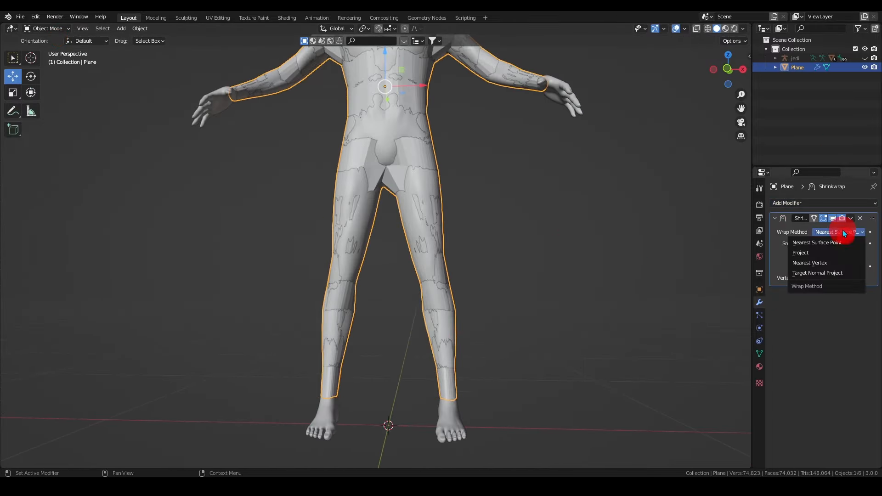
{"action": "left_click", "coordinate": [813, 288]}
{"action": "scroll", "coordinate": [486, 216], "scroll_direction": "down", "scroll_amount": 4}
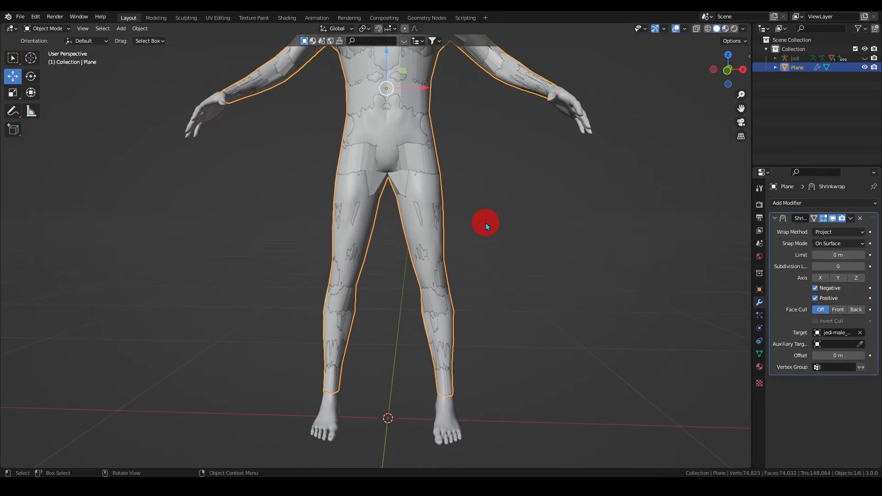
{"action": "middle_click_drag", "start_coordinate": [488, 229], "coordinate": [488, 248], "text": "shift"}
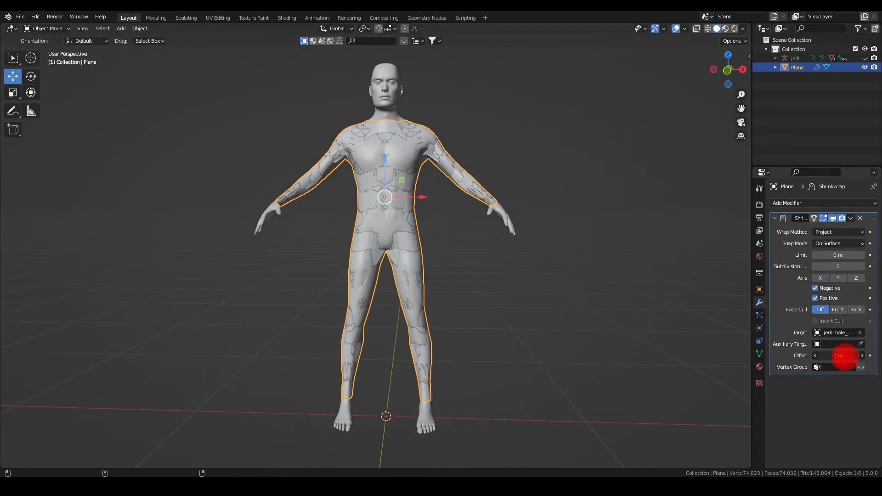
{"action": "left_click_drag", "start_coordinate": [844, 356], "coordinate": [856, 357]}
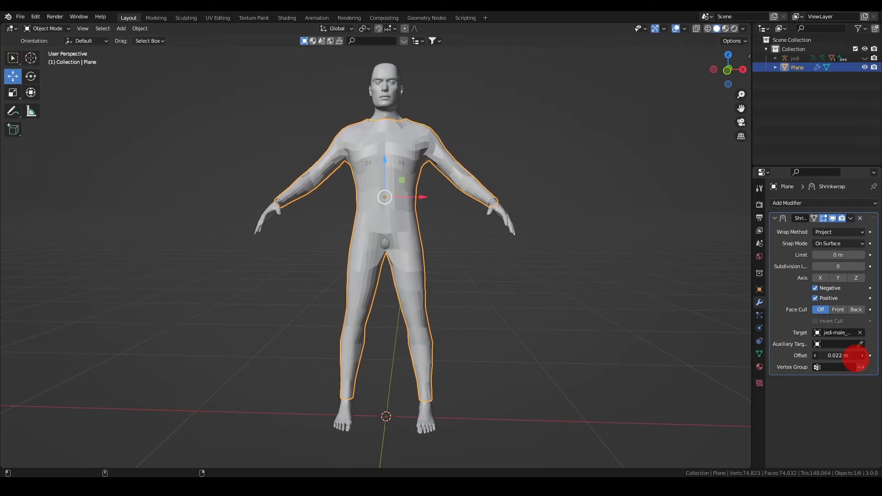
Step: Apply the Shrinkwrap modifier to the garment and return to Sculpt Mode
{"action": "left_click", "coordinate": [852, 219]}
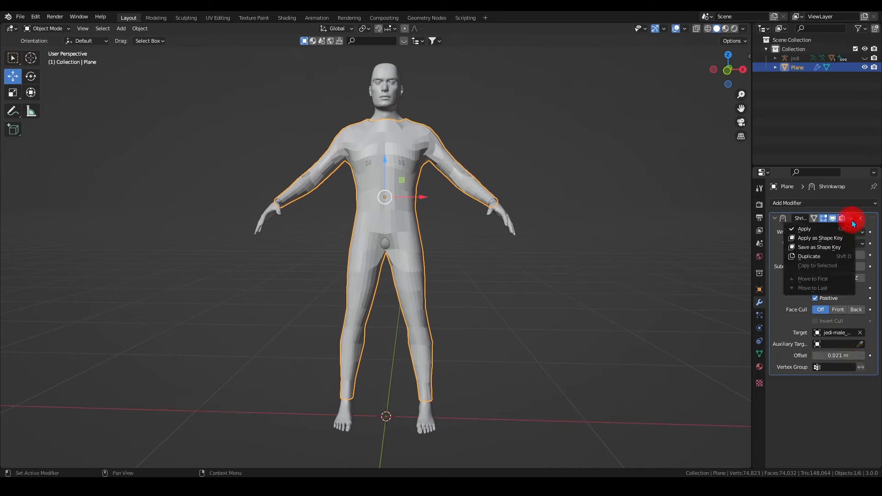
{"action": "left_click", "coordinate": [841, 230]}
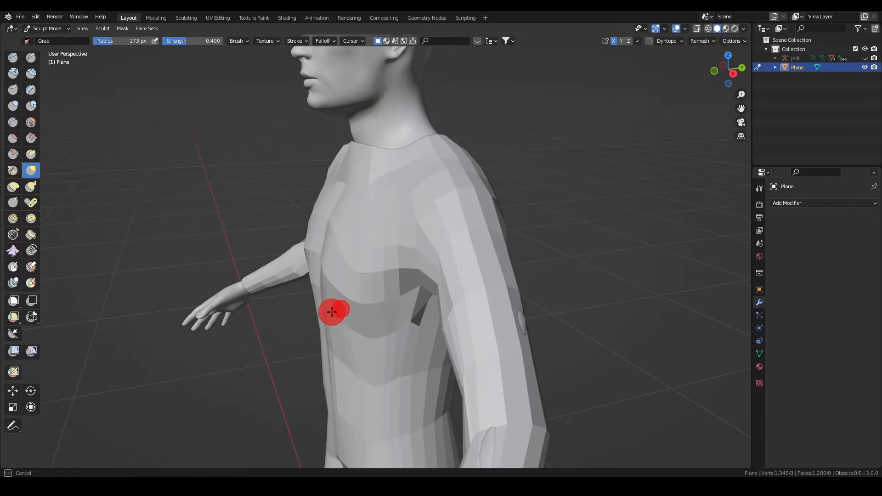
Step: Smooth the creased mesh at the garment's armpit with the Smooth brush at 0.700 strength
{"action": "mouse_move", "coordinate": [330, 305]}
{"action": "middle_mouse_down"}
{"action": "mouse_move", "coordinate": [362, 325]}
{"action": "mouse_move", "coordinate": [364, 349]}
{"action": "mouse_move", "coordinate": [380, 331]}
{"action": "mouse_move", "coordinate": [399, 285]}
{"action": "mouse_move", "coordinate": [345, 275]}
{"action": "middle_mouse_up"}
{"action": "scroll", "coordinate": [363, 349], "scroll_direction": "up", "scroll_amount": 4}
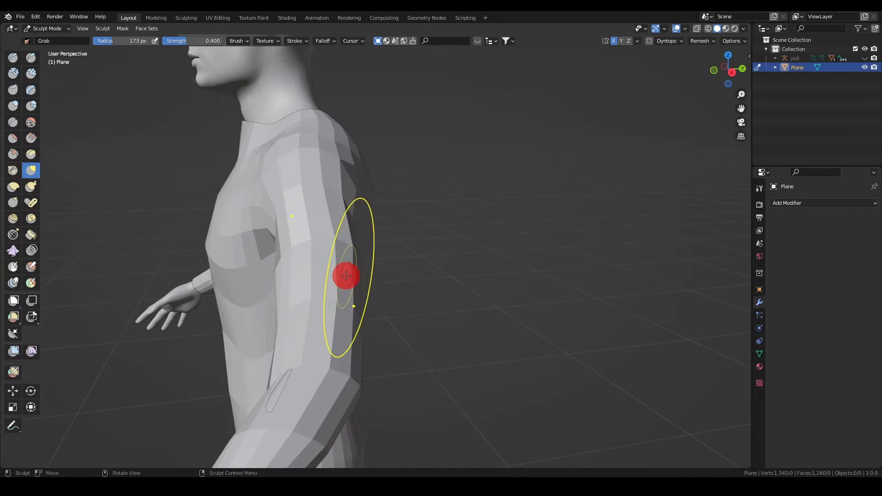
{"action": "mouse_move", "coordinate": [352, 356]}
{"action": "middle_mouse_down", "text": "shift"}
{"action": "mouse_move", "coordinate": [440, 301]}
{"action": "mouse_move", "coordinate": [408, 275]}
{"action": "mouse_move", "coordinate": [441, 213]}
{"action": "mouse_move", "coordinate": [377, 309]}
{"action": "middle_mouse_up", "text": "shift"}
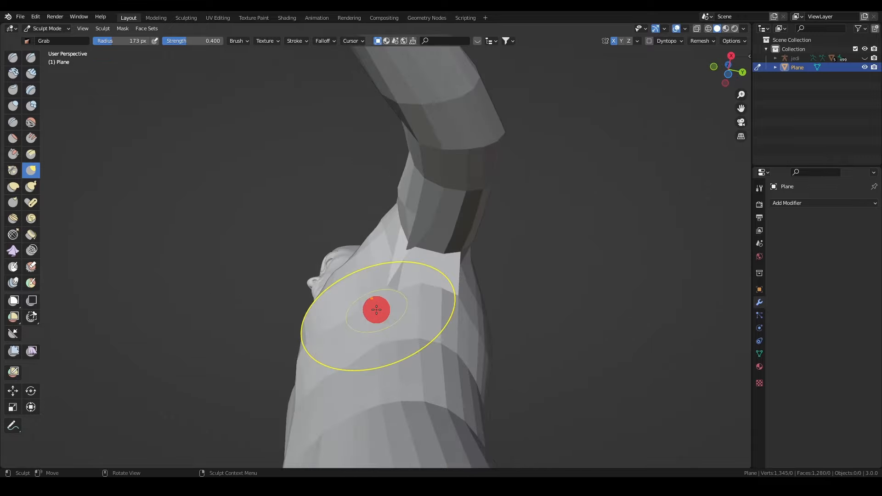
{"action": "left_click", "coordinate": [30, 121]}
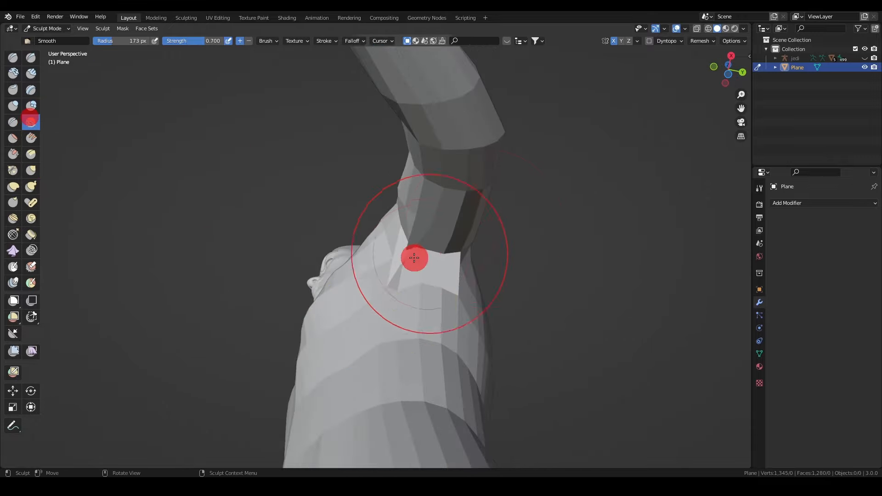
{"action": "left_click_drag", "start_coordinate": [413, 259], "coordinate": [483, 305]}
{"action": "mouse_move", "coordinate": [483, 305]}
{"action": "middle_mouse_down"}
{"action": "mouse_move", "coordinate": [406, 274]}
{"action": "mouse_move", "coordinate": [476, 391]}
{"action": "middle_mouse_up"}
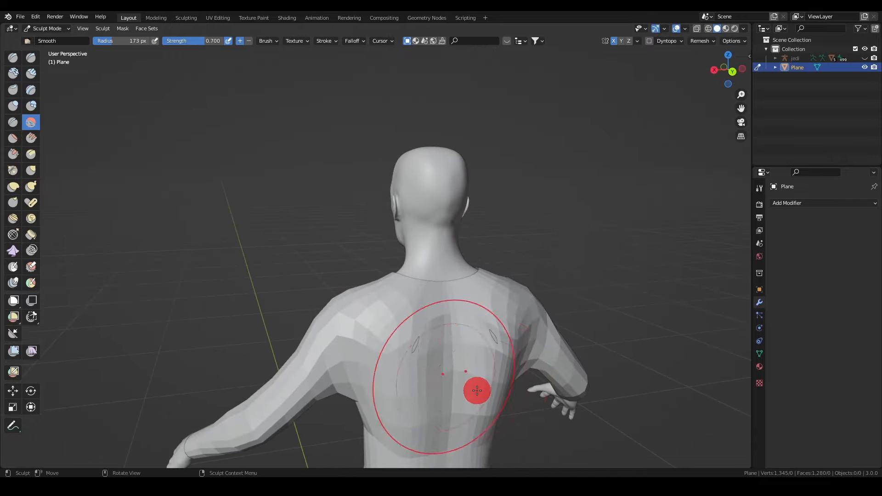
Step: Pull the garment's upper back out over the protruding shoulder blades with the Grab brush at 0.400 strength
{"action": "left_click", "coordinate": [29, 170]}
{"action": "middle_click_drag", "start_coordinate": [493, 331], "coordinate": [434, 287]}
{"action": "left_click_drag", "start_coordinate": [395, 279], "coordinate": [433, 285]}
{"action": "mouse_move", "coordinate": [433, 286]}
{"action": "middle_mouse_down"}
{"action": "mouse_move", "coordinate": [458, 326]}
{"action": "mouse_move", "coordinate": [434, 339]}
{"action": "mouse_move", "coordinate": [442, 278]}
{"action": "mouse_move", "coordinate": [422, 266]}
{"action": "mouse_move", "coordinate": [425, 259]}
{"action": "middle_mouse_up"}
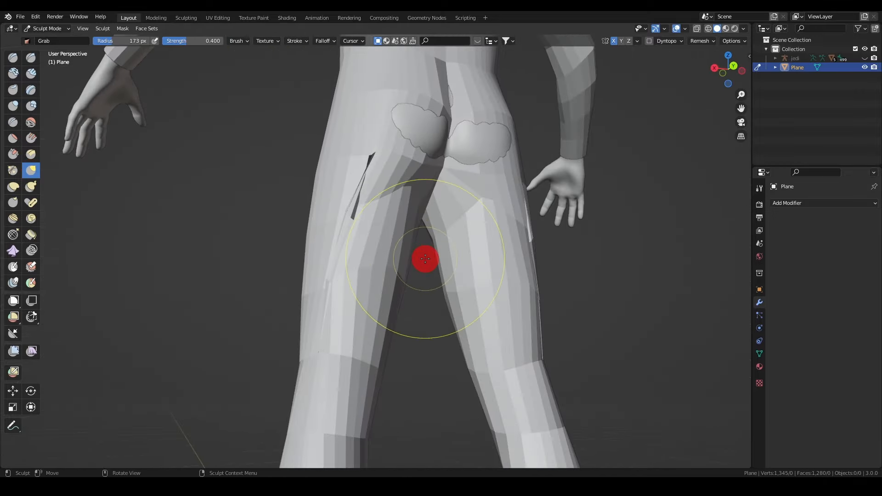
Step: Smooth the gaps and creases on the back of the thighs with the Smooth brush at 0.700 strength
{"action": "left_click", "coordinate": [31, 123]}
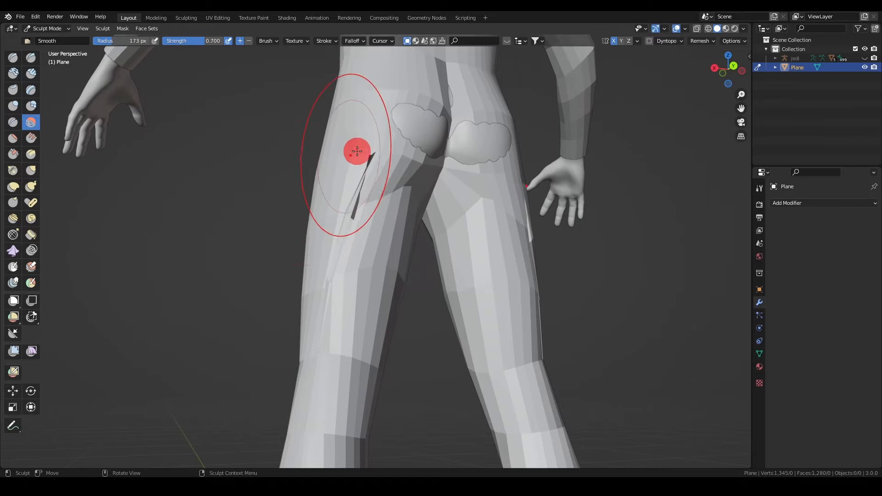
{"action": "middle_click_drag", "start_coordinate": [380, 263], "coordinate": [369, 289]}
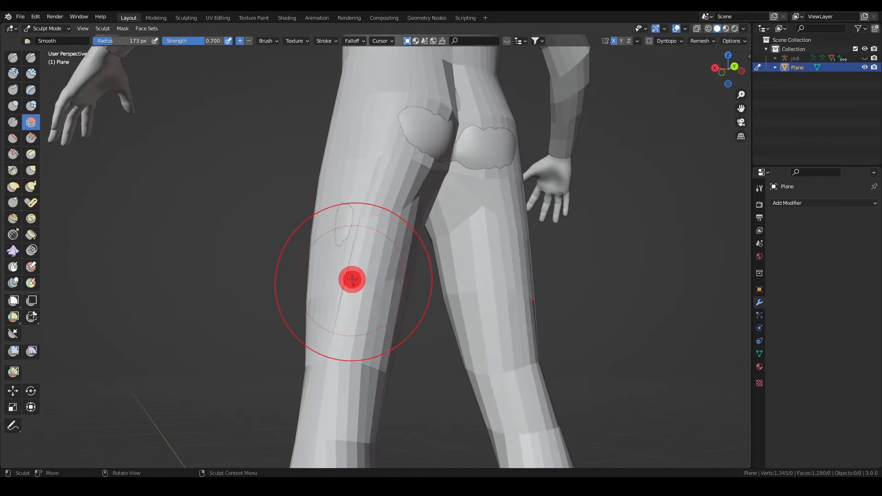
{"action": "left_click_drag", "start_coordinate": [352, 280], "coordinate": [342, 320]}
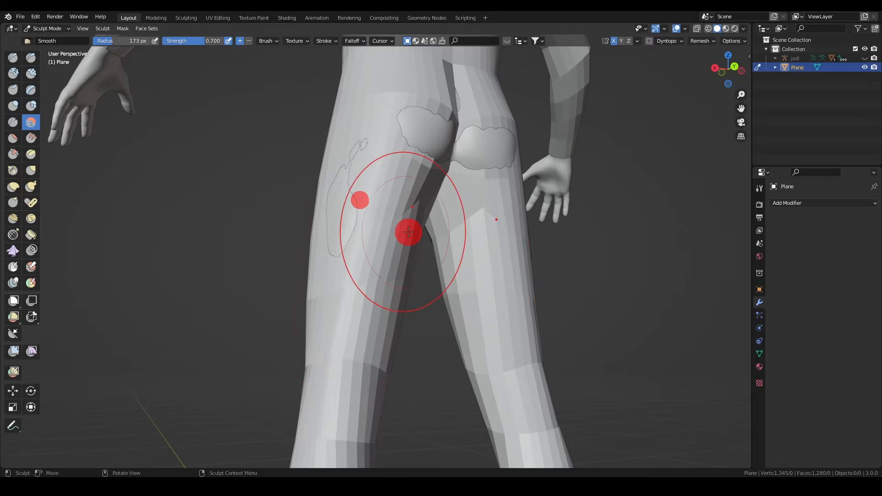
Step: Pull the seat and upper thighs of the garment out over the protruding buttocks with the Grab brush
{"action": "mouse_move", "coordinate": [409, 232]}
{"action": "middle_mouse_down"}
{"action": "mouse_move", "coordinate": [360, 213]}
{"action": "mouse_move", "coordinate": [315, 250]}
{"action": "mouse_move", "coordinate": [63, 170]}
{"action": "mouse_move", "coordinate": [488, 251]}
{"action": "middle_mouse_up"}
{"action": "key", "text": "g"}
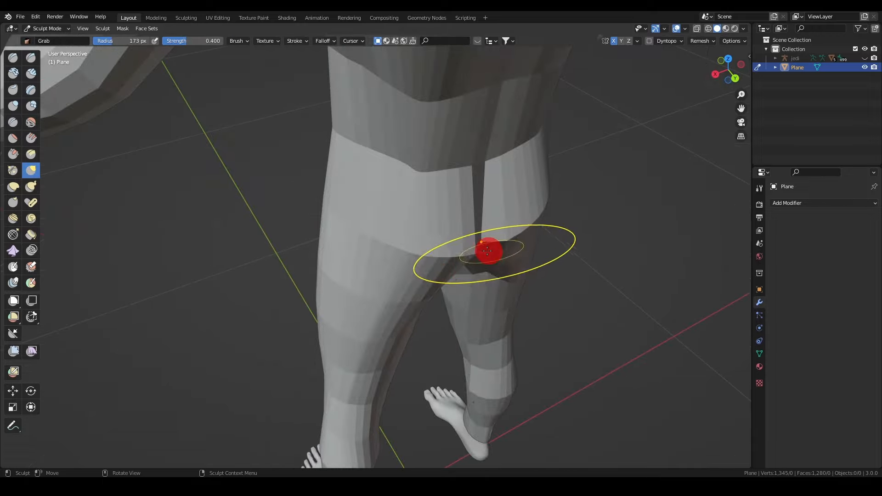
{"action": "middle_click_drag", "start_coordinate": [531, 326], "coordinate": [504, 282]}
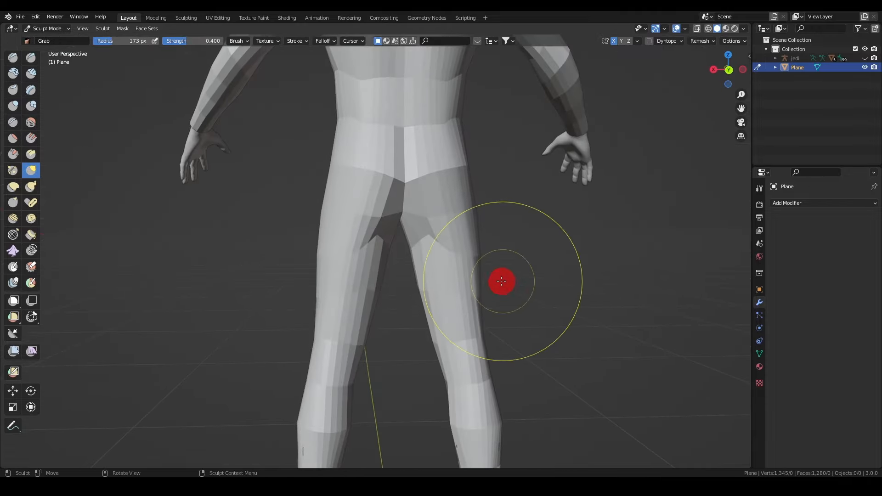
{"action": "scroll", "coordinate": [459, 275], "scroll_direction": "up", "scroll_amount": 3}
{"action": "mouse_move", "coordinate": [398, 268]}
{"action": "middle_mouse_down"}
{"action": "mouse_move", "coordinate": [393, 243]}
{"action": "mouse_move", "coordinate": [381, 242]}
{"action": "mouse_move", "coordinate": [400, 268]}
{"action": "mouse_move", "coordinate": [476, 263]}
{"action": "middle_mouse_up"}
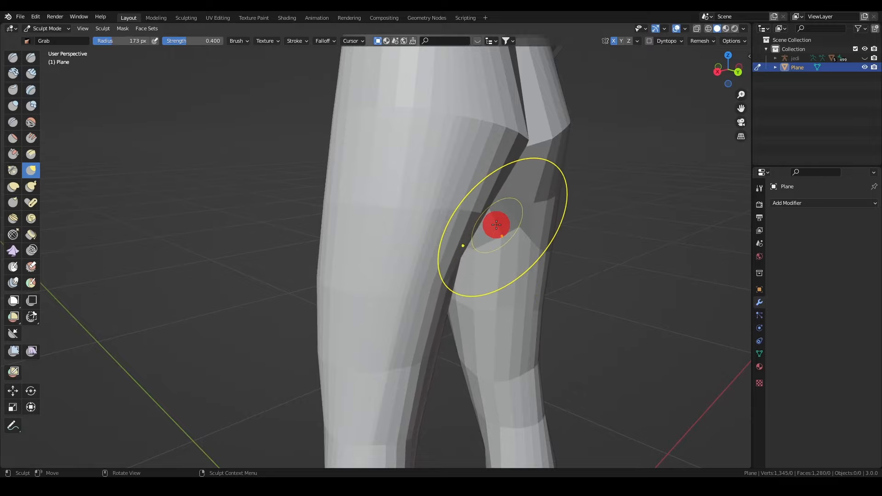
{"action": "mouse_move", "coordinate": [496, 225]}
{"action": "middle_mouse_down"}
{"action": "mouse_move", "coordinate": [542, 239]}
{"action": "mouse_move", "coordinate": [511, 276]}
{"action": "middle_mouse_up"}
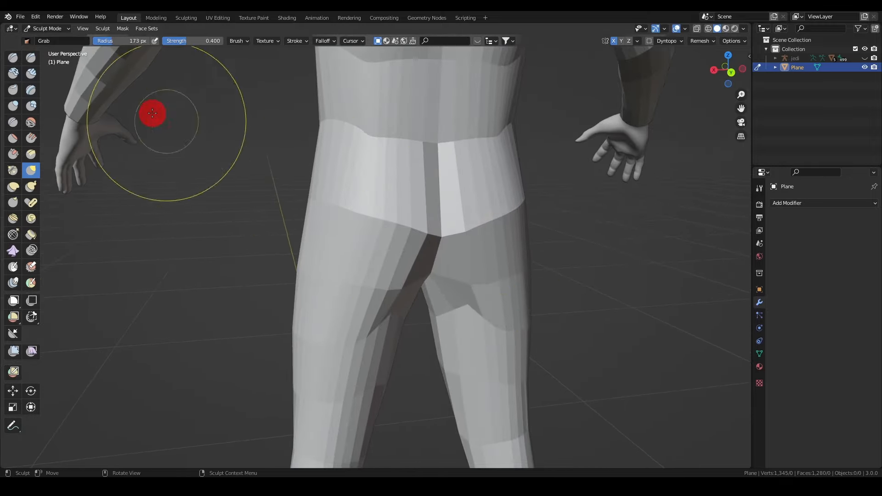
Step: Smooth the crease across the garment's seat and pull the fabric back over the buttocks with the Grab brush
{"action": "left_click", "coordinate": [30, 123]}
{"action": "mouse_move", "coordinate": [329, 264]}
{"action": "left_mouse_down"}
{"action": "mouse_move", "coordinate": [423, 241]}
{"action": "mouse_move", "coordinate": [437, 255]}
{"action": "left_mouse_up"}
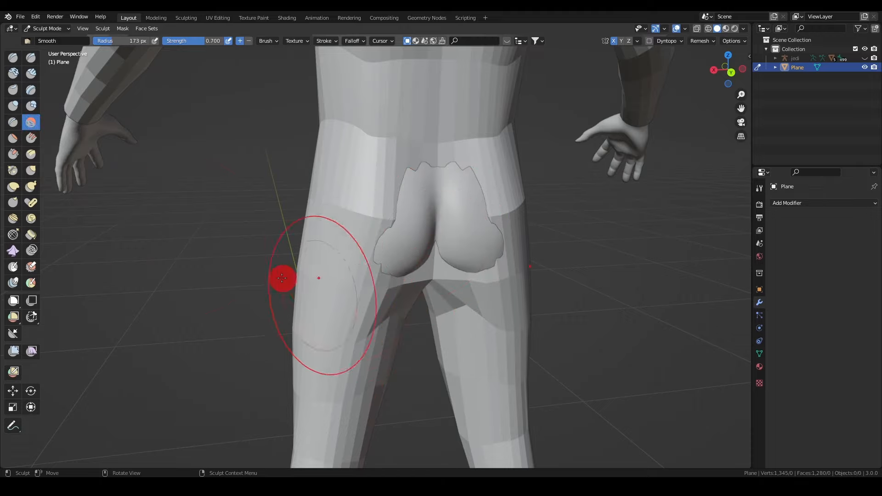
{"action": "left_click", "coordinate": [31, 170]}
{"action": "middle_click_drag", "start_coordinate": [441, 262], "coordinate": [409, 328]}
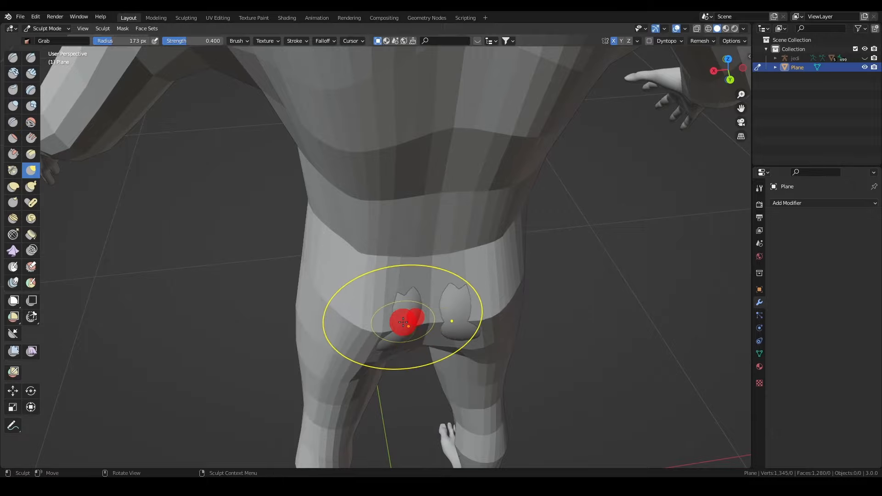
{"action": "middle_click_drag", "start_coordinate": [400, 357], "coordinate": [492, 303]}
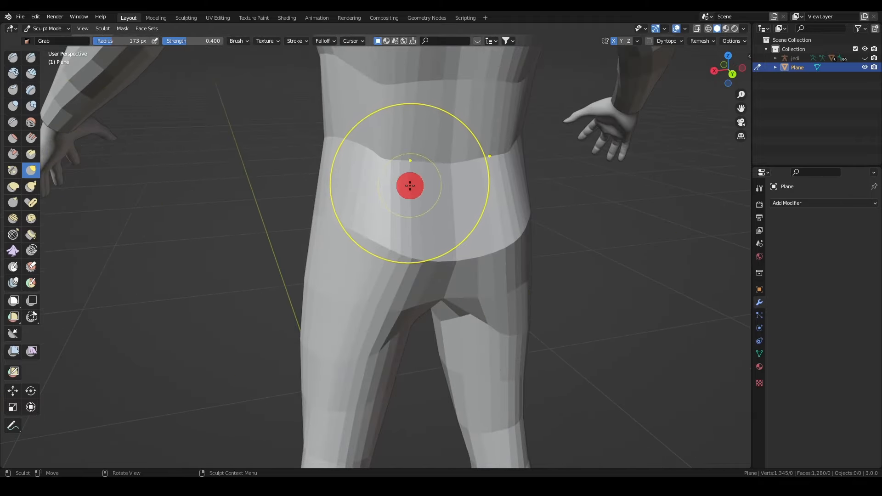
Step: Smooth the seat once more below the waist and use the Grab brush to cover the exposed buttocks
{"action": "left_click", "coordinate": [31, 122]}
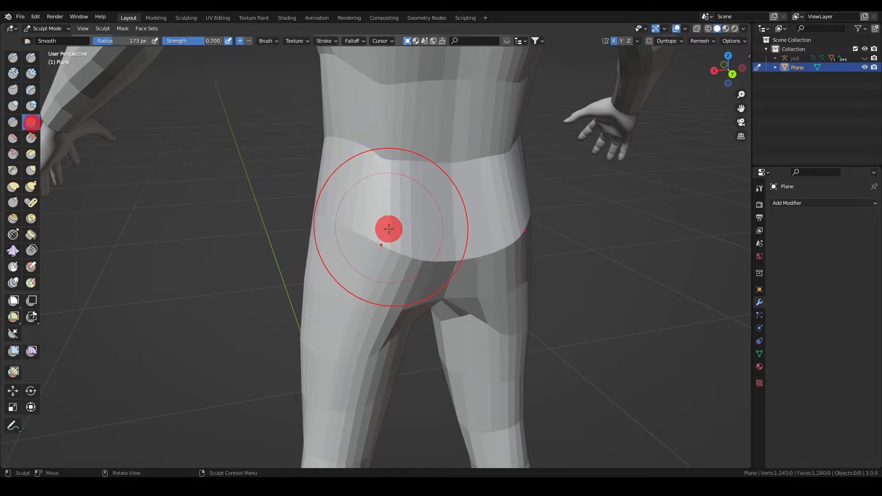
{"action": "left_click", "coordinate": [417, 260]}
{"action": "left_click", "coordinate": [31, 170]}
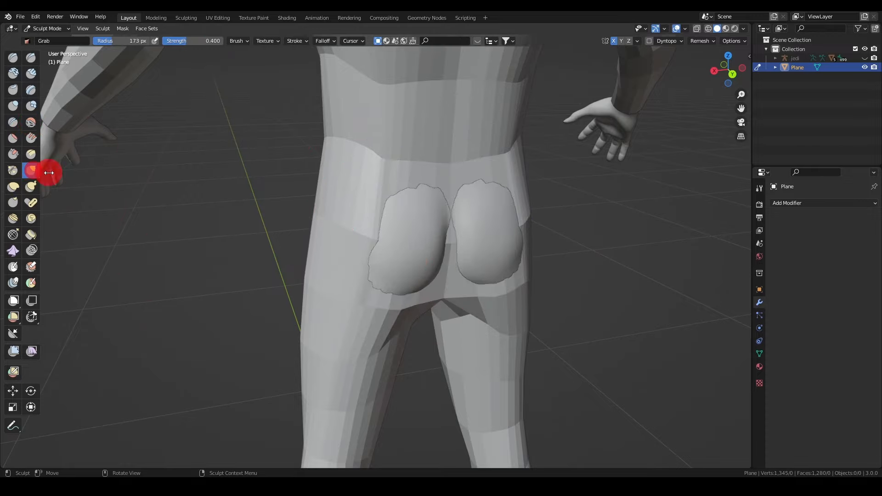
{"action": "middle_click_drag", "start_coordinate": [276, 230], "coordinate": [468, 279]}
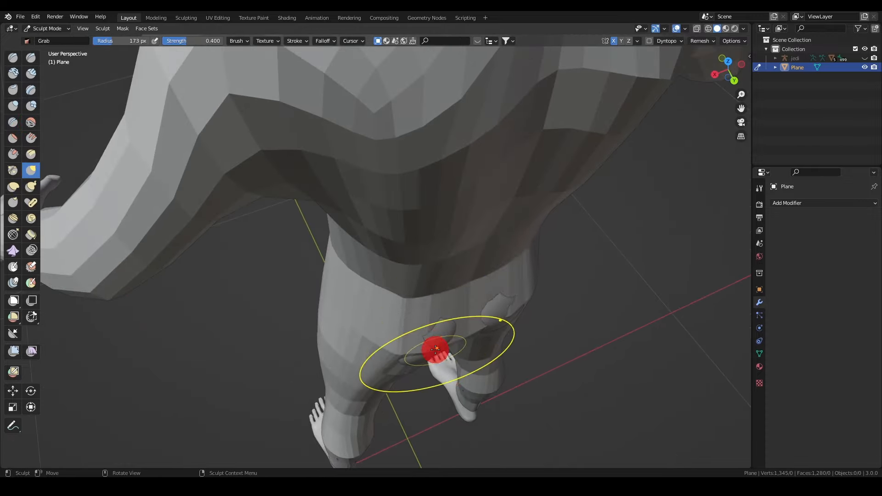
{"action": "middle_click_drag", "start_coordinate": [441, 363], "coordinate": [488, 202]}
{"action": "left_click_drag", "start_coordinate": [493, 184], "coordinate": [512, 178]}
Step: Smooth the open creases in the lower trouser legs around the calves with the Smooth brush
{"action": "scroll", "coordinate": [522, 179], "scroll_direction": "down", "scroll_amount": 4}
{"action": "middle_click_drag", "start_coordinate": [522, 179], "coordinate": [455, 257]}
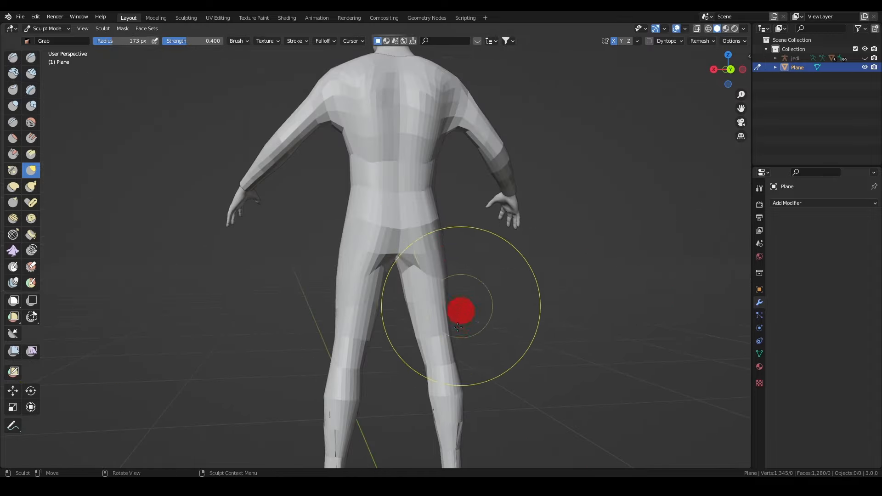
{"action": "middle_click_drag", "start_coordinate": [453, 330], "coordinate": [437, 327]}
{"action": "middle_click_drag", "start_coordinate": [438, 398], "coordinate": [449, 303], "text": "shift"}
{"action": "scroll", "coordinate": [448, 303], "scroll_direction": "up", "scroll_amount": 5}
{"action": "middle_click_drag", "start_coordinate": [487, 354], "coordinate": [492, 269], "text": "shift"}
{"action": "middle_click_drag", "start_coordinate": [492, 269], "coordinate": [453, 270]}
{"action": "middle_click_drag", "start_coordinate": [455, 342], "coordinate": [481, 288], "text": "shift"}
{"action": "middle_click_drag", "start_coordinate": [480, 288], "coordinate": [463, 292]}
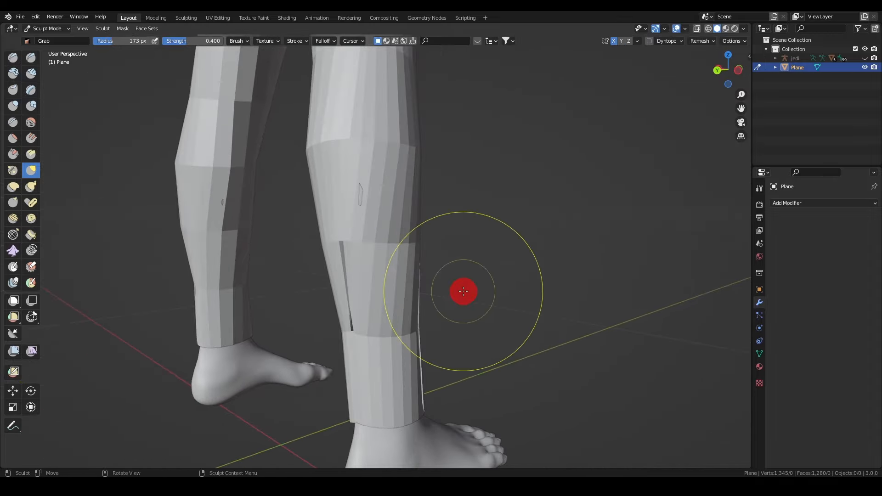
{"action": "left_click", "coordinate": [31, 122]}
{"action": "mouse_move", "coordinate": [388, 285]}
{"action": "left_mouse_down"}
{"action": "mouse_move", "coordinate": [377, 281]}
{"action": "mouse_move", "coordinate": [359, 315]}
{"action": "mouse_move", "coordinate": [359, 355]}
{"action": "left_mouse_up"}
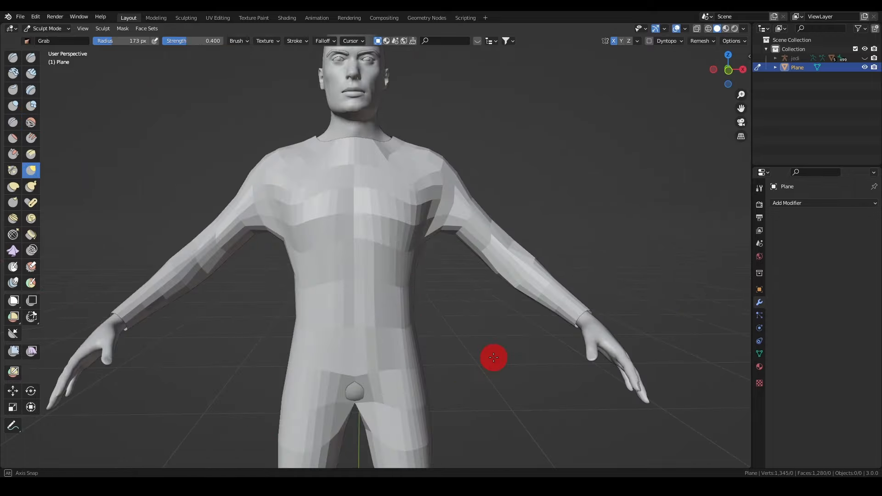
Step: Pull the front of the upper sleeve over the exposed upper arm with the Grab brush at 0.400 strength
{"action": "scroll", "coordinate": [458, 275], "scroll_direction": "up", "scroll_amount": 5}
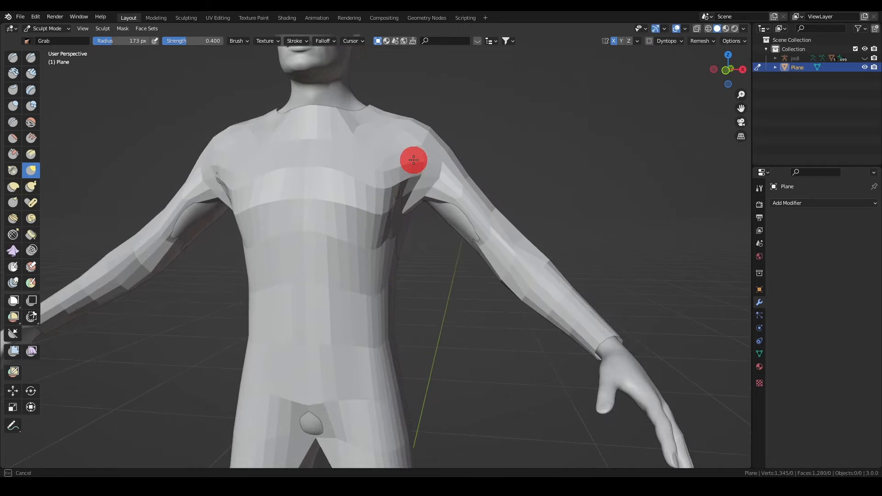
{"action": "scroll", "coordinate": [458, 220], "scroll_direction": "up", "scroll_amount": 5}
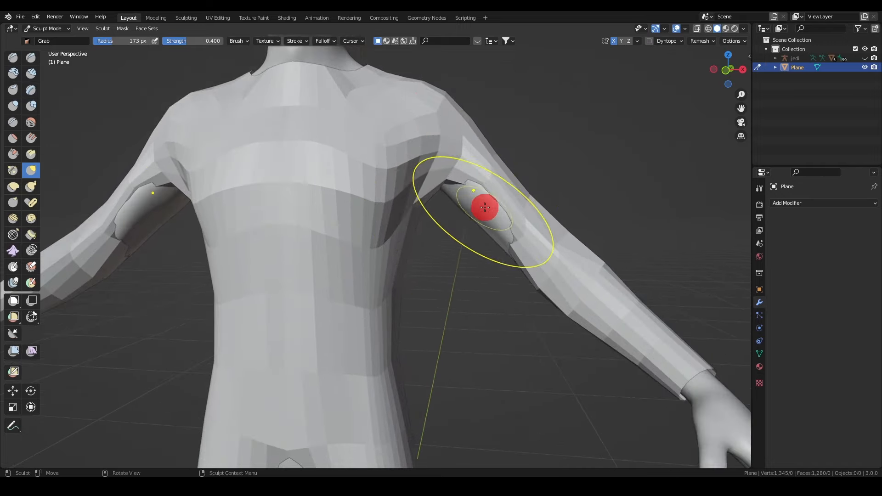
{"action": "mouse_move", "coordinate": [542, 168]}
{"action": "left_mouse_down"}
{"action": "mouse_move", "coordinate": [562, 173]}
{"action": "mouse_move", "coordinate": [524, 220]}
{"action": "left_mouse_up"}
{"action": "left_click_drag", "start_coordinate": [568, 174], "coordinate": [524, 235]}
{"action": "middle_click_drag", "start_coordinate": [593, 196], "coordinate": [599, 171]}
{"action": "scroll", "coordinate": [598, 197], "scroll_direction": "down", "scroll_amount": 5}
Step: Reshape the back and underside of the upper sleeve near the armpit with the Grab brush to cover the arm
{"action": "mouse_move", "coordinate": [596, 218]}
{"action": "middle_mouse_down"}
{"action": "mouse_move", "coordinate": [437, 254]}
{"action": "mouse_move", "coordinate": [413, 271]}
{"action": "middle_mouse_up"}
{"action": "scroll", "coordinate": [413, 230], "scroll_direction": "up", "scroll_amount": 3}
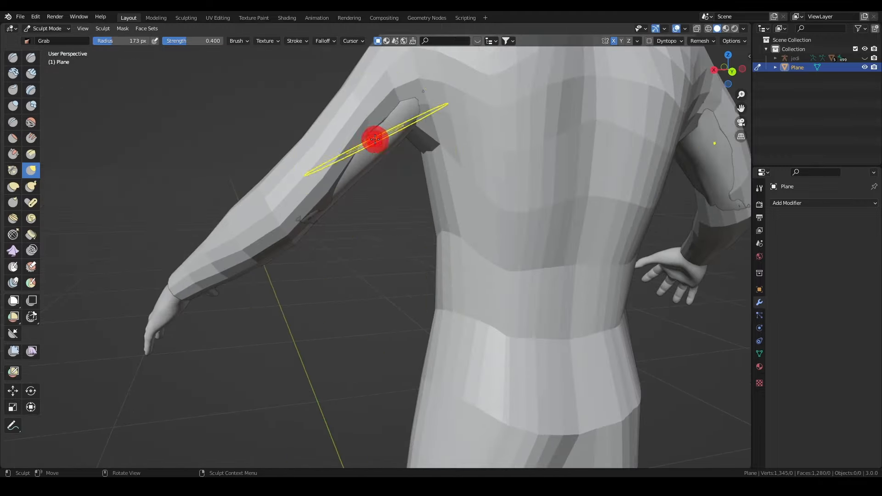
{"action": "left_click_drag", "start_coordinate": [374, 140], "coordinate": [363, 152]}
{"action": "mouse_move", "coordinate": [404, 161]}
{"action": "middle_mouse_down"}
{"action": "mouse_move", "coordinate": [433, 195]}
{"action": "mouse_move", "coordinate": [449, 247]}
{"action": "mouse_move", "coordinate": [345, 175]}
{"action": "middle_mouse_up"}
{"action": "left_click_drag", "start_coordinate": [342, 169], "coordinate": [392, 137]}
{"action": "scroll", "coordinate": [392, 137], "scroll_direction": "down", "scroll_amount": 2}
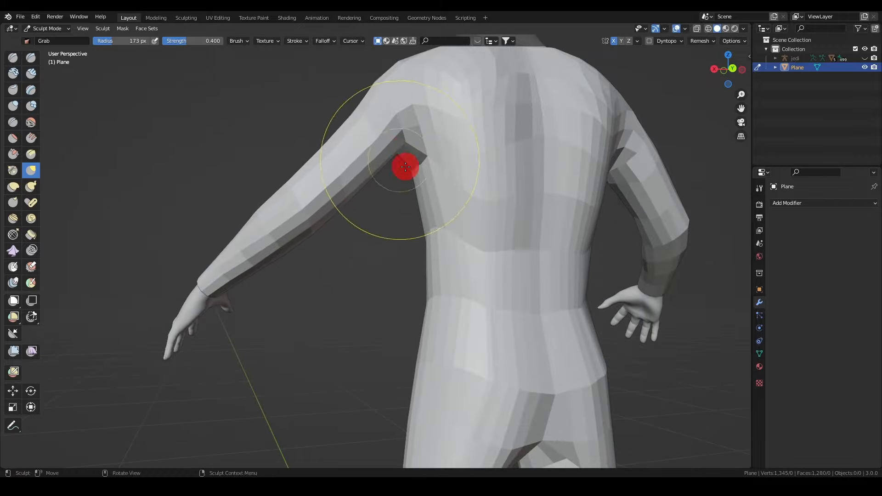
{"action": "mouse_move", "coordinate": [403, 170]}
{"action": "middle_mouse_down"}
{"action": "mouse_move", "coordinate": [554, 217]}
{"action": "mouse_move", "coordinate": [483, 204]}
{"action": "mouse_move", "coordinate": [408, 291]}
{"action": "mouse_move", "coordinate": [374, 315]}
{"action": "mouse_move", "coordinate": [437, 153]}
{"action": "mouse_move", "coordinate": [376, 320]}
{"action": "mouse_move", "coordinate": [407, 329]}
{"action": "middle_mouse_up"}
{"action": "left_click_drag", "start_coordinate": [406, 330], "coordinate": [378, 350]}
Step: Return the garment to Object Mode and save the file CLOTHES TUT.blend
{"action": "scroll", "coordinate": [522, 183], "scroll_direction": "down", "scroll_amount": 4}
{"action": "middle_click_drag", "start_coordinate": [426, 333], "coordinate": [519, 186]}
{"action": "key", "text": "ctrl+Tab"}
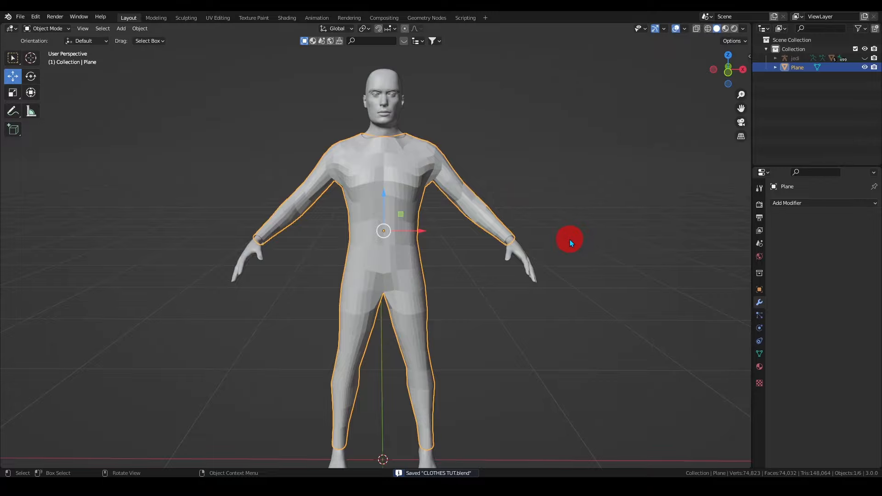
Step: Deselect the garment, add a Subdivision Surface modifier to it and apply the modifier
{"action": "scroll", "coordinate": [465, 138], "scroll_direction": "up", "scroll_amount": 6}
{"action": "middle_click_drag", "start_coordinate": [465, 222], "coordinate": [475, 305]}
{"action": "scroll", "coordinate": [466, 298], "scroll_direction": "down", "scroll_amount": 3}
{"action": "scroll", "coordinate": [476, 304], "scroll_direction": "down", "scroll_amount": 4}
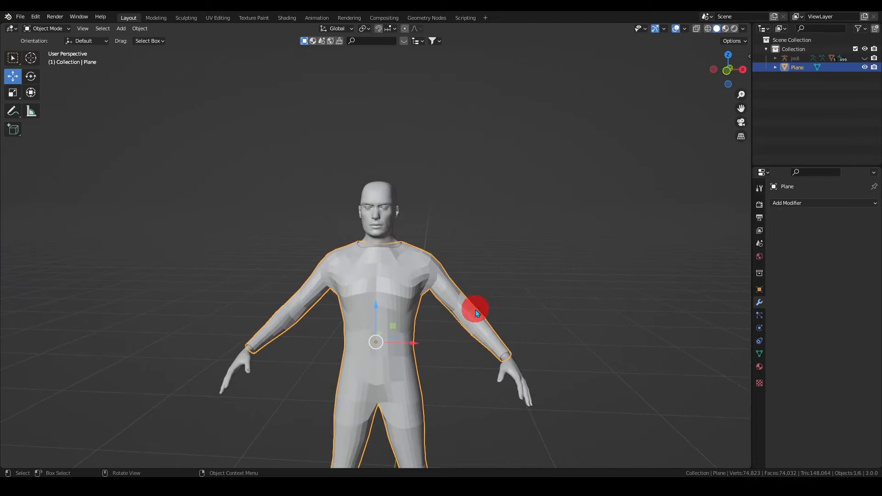
{"action": "scroll", "coordinate": [475, 307], "scroll_direction": "up", "scroll_amount": 2}
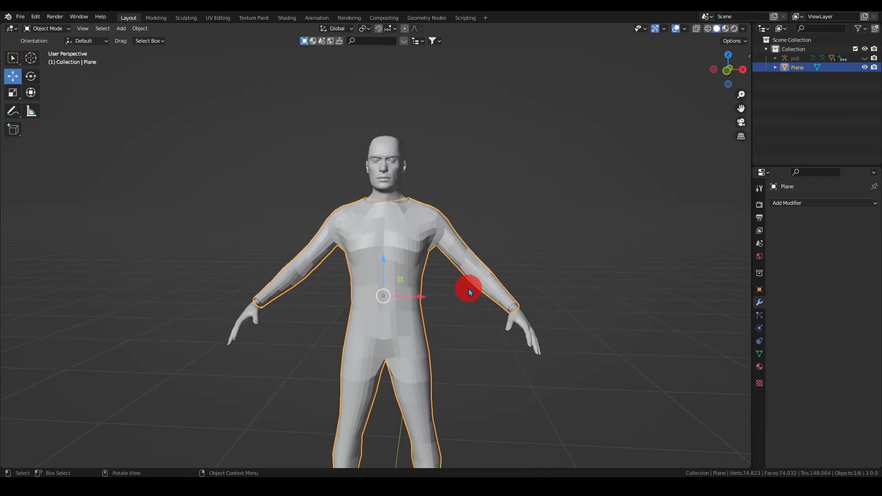
{"action": "scroll", "coordinate": [461, 296], "scroll_direction": "up", "scroll_amount": 2}
{"action": "left_click", "coordinate": [610, 230]}
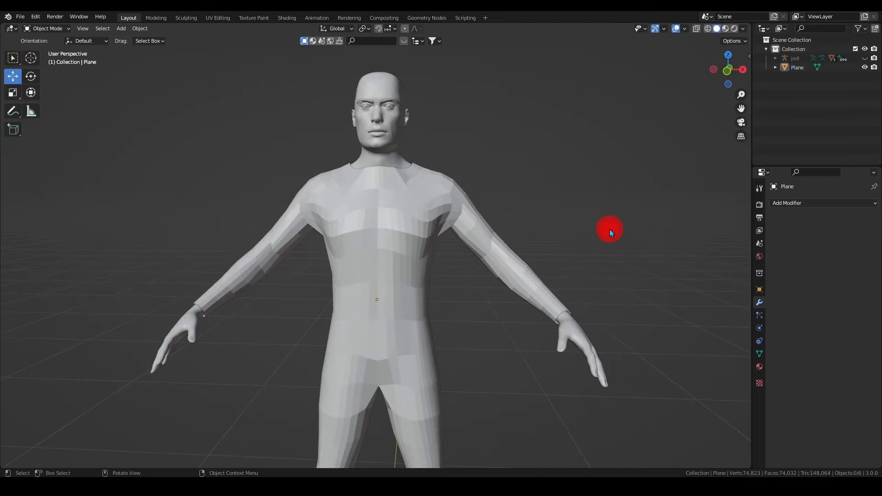
{"action": "left_click", "coordinate": [794, 204]}
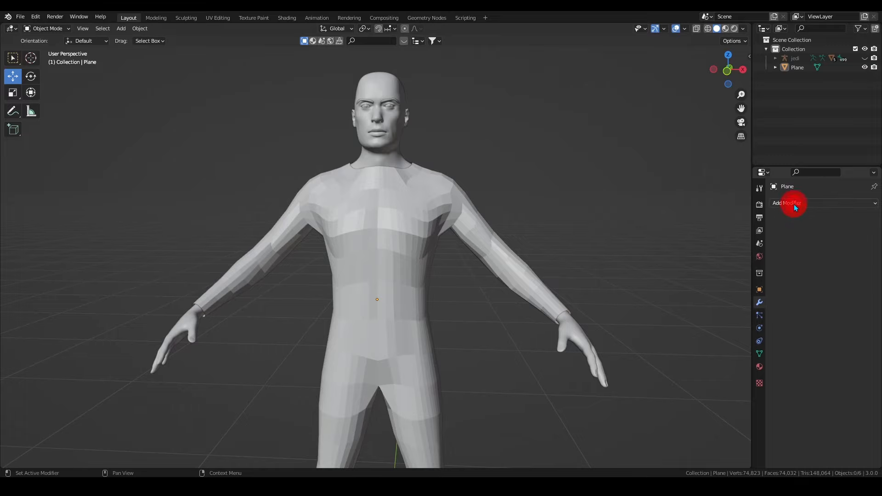
{"action": "left_click", "coordinate": [722, 366]}
{"action": "scroll", "coordinate": [720, 368], "scroll_direction": "up", "scroll_amount": 3}
{"action": "left_click", "coordinate": [849, 218]}
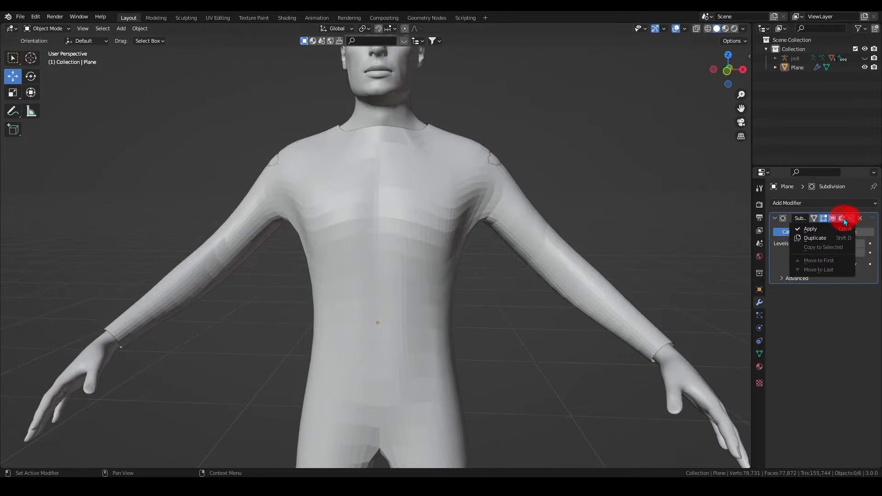
{"action": "left_click", "coordinate": [825, 225]}
Step: Switch the garment to Sculpt Mode and pull the shoulder over the exposed upper arm with the Grab brush at 0.400 strength
{"action": "key", "text": "Tab"}
{"action": "key", "text": "Tab"}
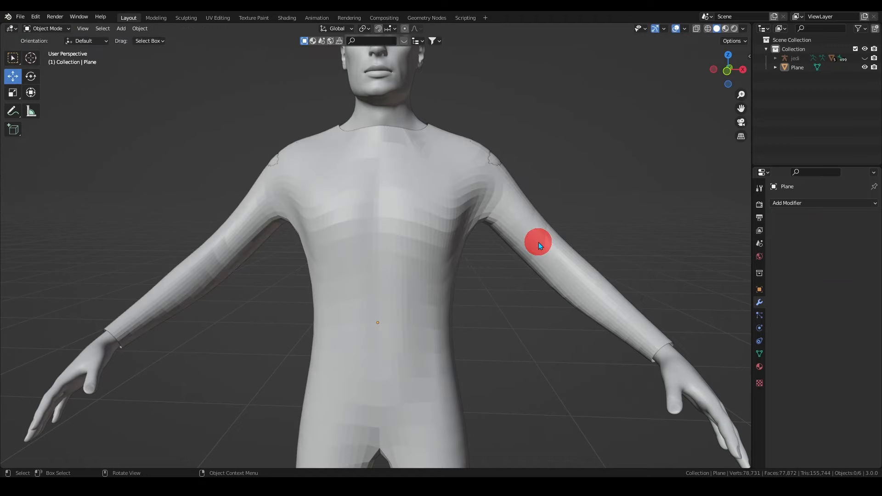
{"action": "scroll", "coordinate": [533, 252], "scroll_direction": "down", "scroll_amount": 4}
{"action": "left_click", "coordinate": [43, 29]}
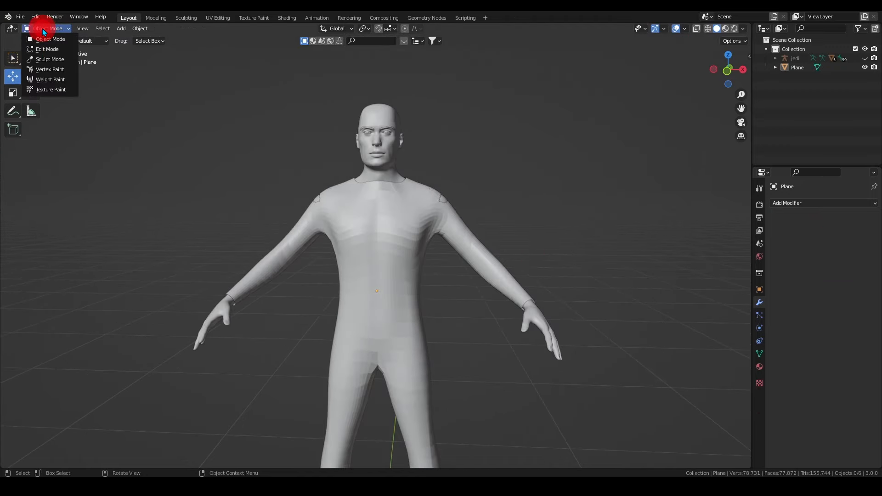
{"action": "left_click", "coordinate": [51, 59]}
{"action": "scroll", "coordinate": [536, 202], "scroll_direction": "up", "scroll_amount": 3}
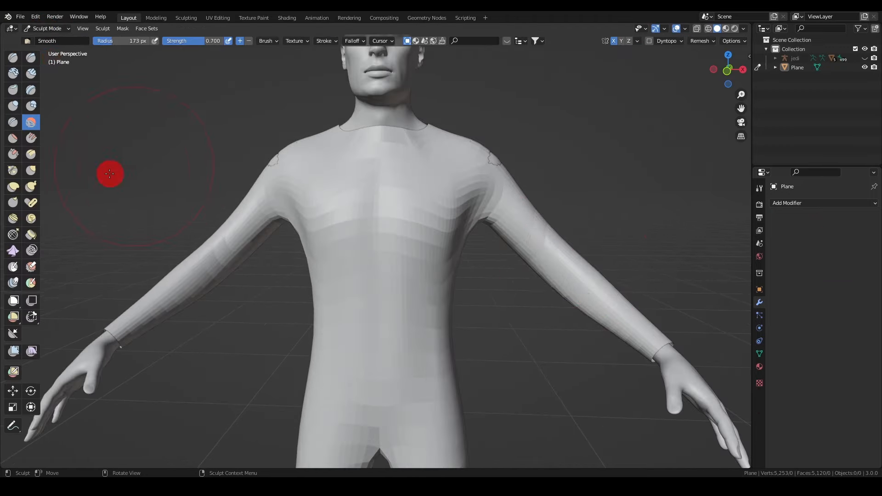
{"action": "left_click", "coordinate": [34, 172]}
{"action": "left_click_drag", "start_coordinate": [480, 166], "coordinate": [490, 168]}
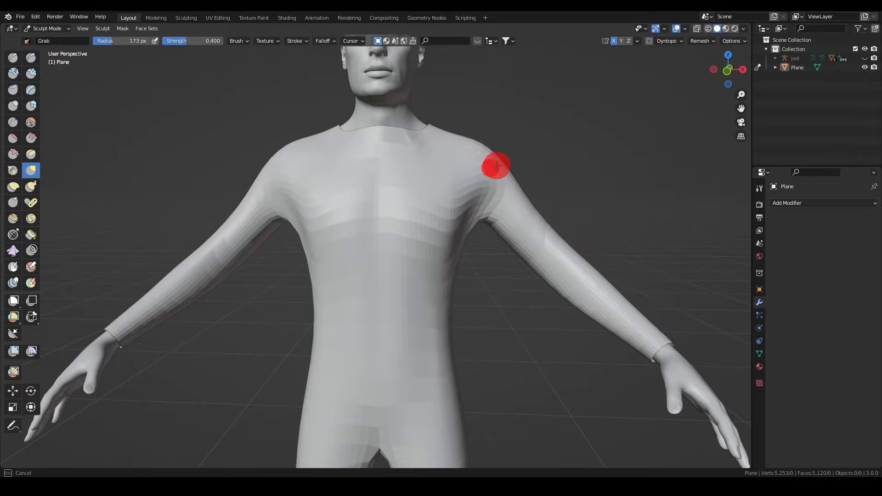
Step: Reshape the front of the garment's armpit with the Grab brush so it covers the body
{"action": "middle_click_drag", "start_coordinate": [496, 166], "coordinate": [540, 273]}
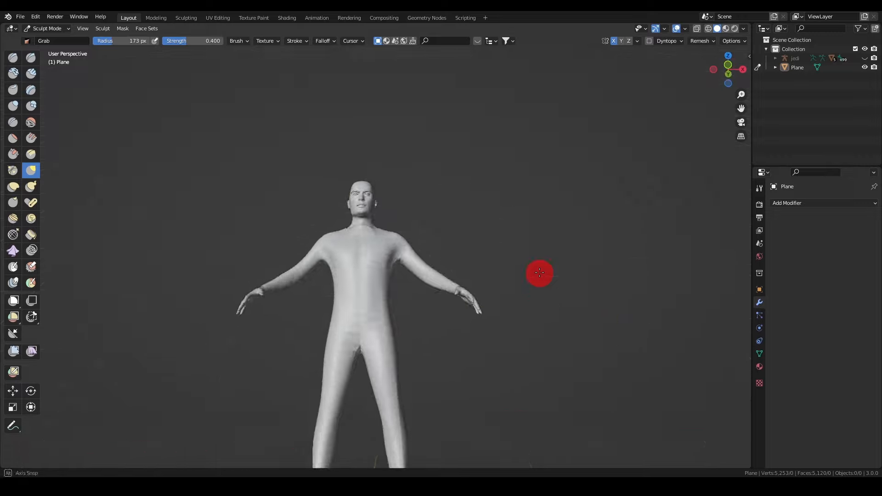
{"action": "scroll", "coordinate": [531, 202], "scroll_direction": "up", "scroll_amount": 6}
{"action": "mouse_move", "coordinate": [512, 193]}
{"action": "left_mouse_down"}
{"action": "mouse_move", "coordinate": [504, 158]}
{"action": "mouse_move", "coordinate": [499, 165]}
{"action": "left_mouse_up"}
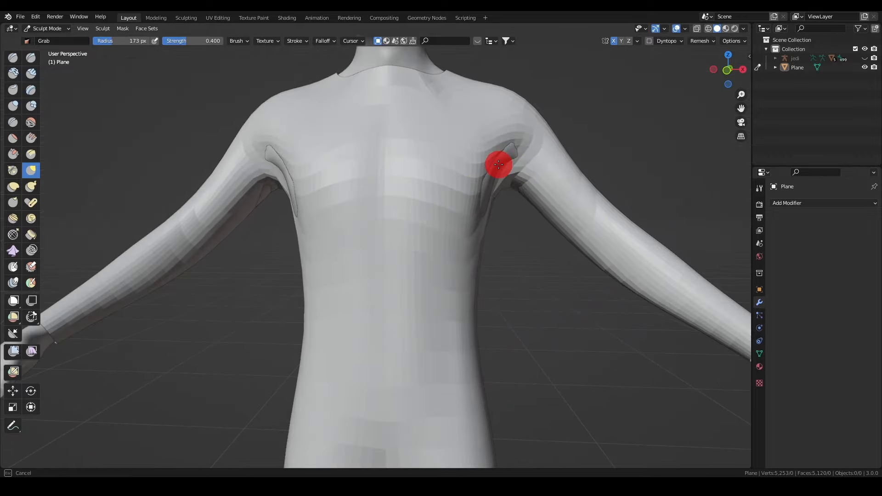
{"action": "middle_click_drag", "start_coordinate": [498, 164], "coordinate": [395, 183]}
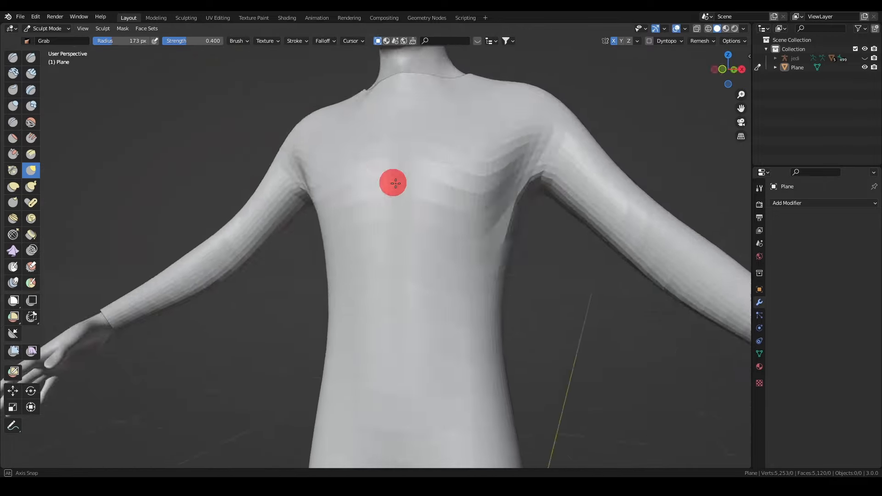
{"action": "scroll", "coordinate": [465, 262], "scroll_direction": "down", "scroll_amount": 5}
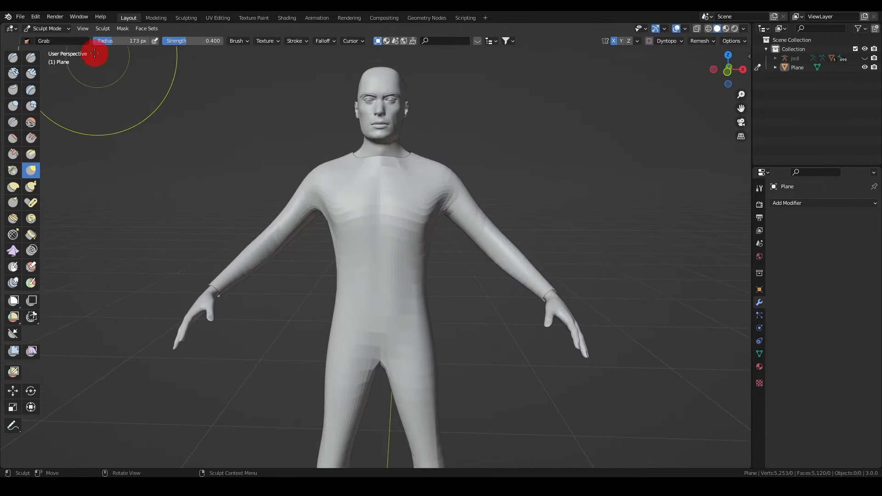
Step: Return the garment to Object Mode and add a Subdivision Surface modifier to it
{"action": "left_click", "coordinate": [54, 29]}
{"action": "left_click", "coordinate": [52, 40]}
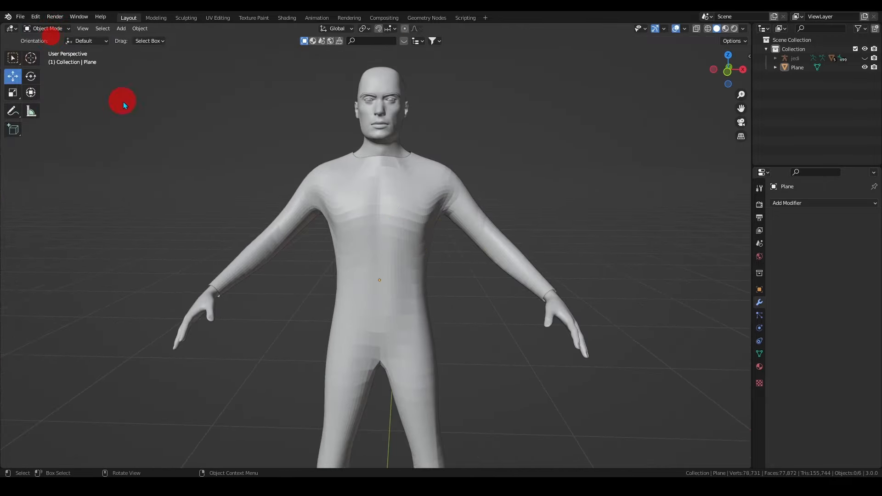
{"action": "left_click", "coordinate": [785, 204]}
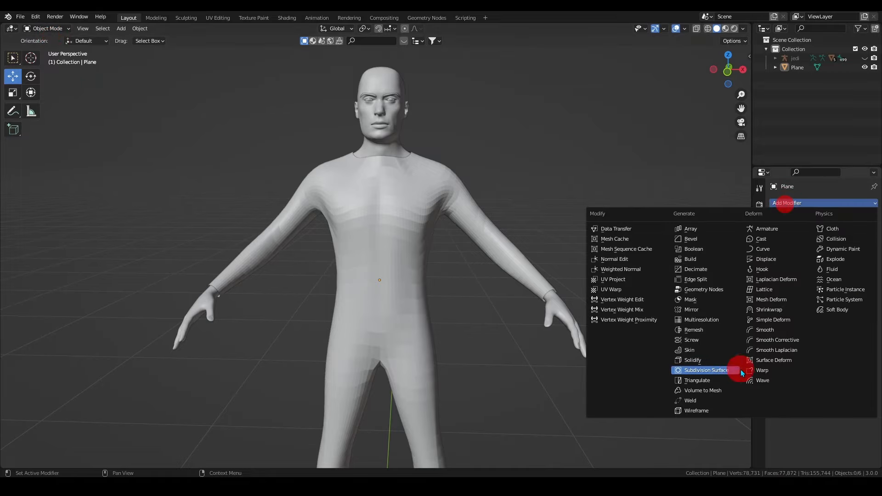
{"action": "left_click", "coordinate": [720, 367]}
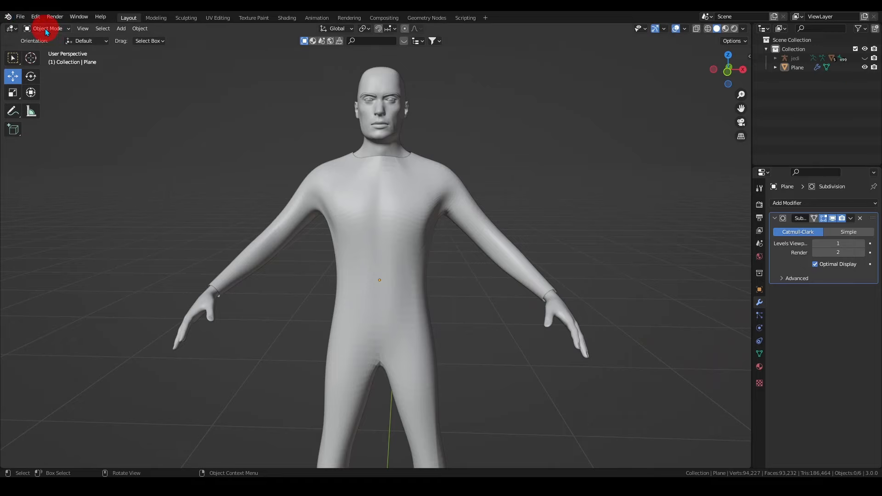
Step: Select the garment and apply smooth shading to it
{"action": "scroll", "coordinate": [424, 124], "scroll_direction": "down", "scroll_amount": 1}
{"action": "scroll", "coordinate": [622, 171], "scroll_direction": "up", "scroll_amount": 3}
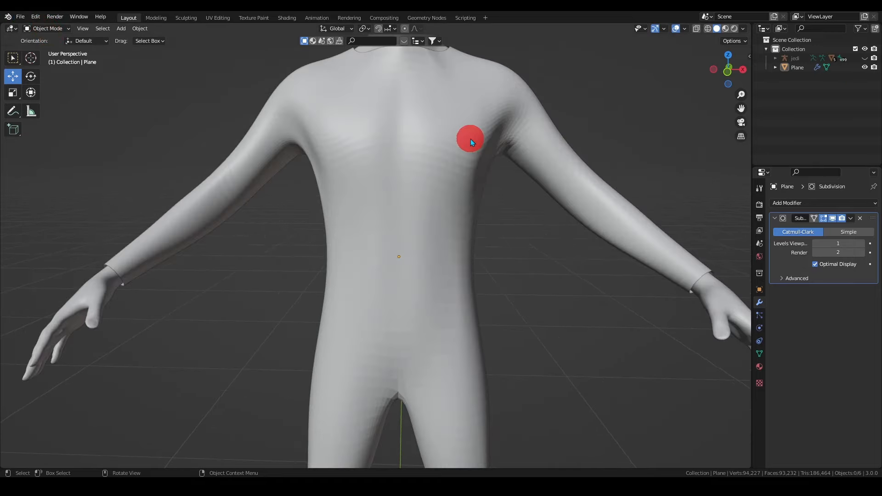
{"action": "left_click", "coordinate": [470, 138]}
{"action": "right_click", "coordinate": [470, 139]}
{"action": "left_click", "coordinate": [446, 126]}
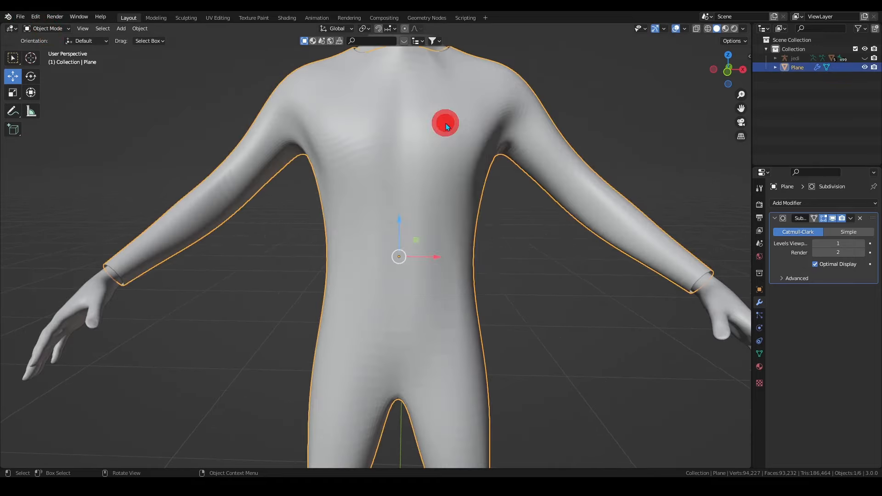
Step: Duplicate the garment in place, leaving the copy at the original's position
{"action": "scroll", "coordinate": [506, 192], "scroll_direction": "down", "scroll_amount": 3}
{"action": "middle_click_drag", "start_coordinate": [561, 255], "coordinate": [561, 233]}
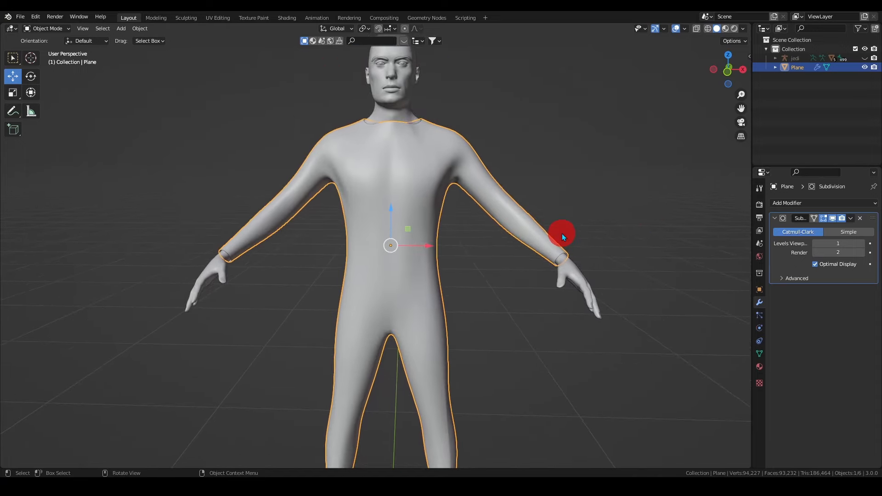
{"action": "key", "text": "shift+d"}
{"action": "right_click", "coordinate": [561, 233]}
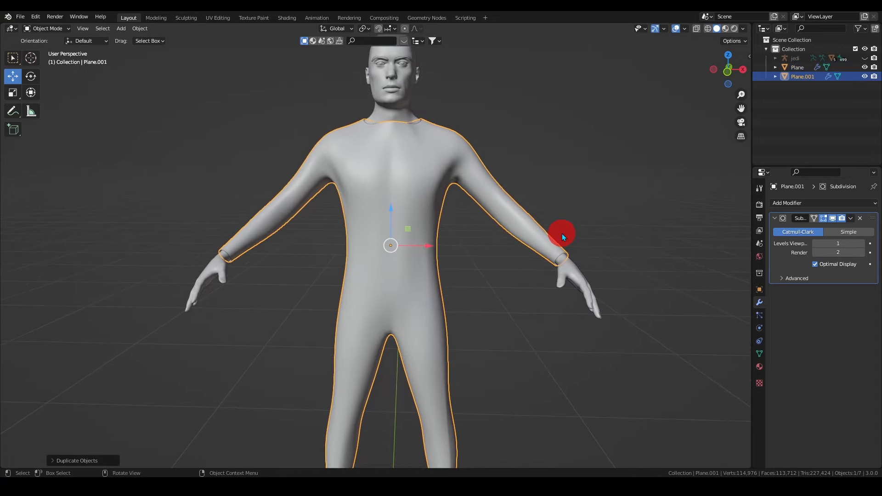
Step: Hide the duplicated garment Plane.001 and select the original Plane object
{"action": "scroll", "coordinate": [534, 153], "scroll_direction": "down", "scroll_amount": 3}
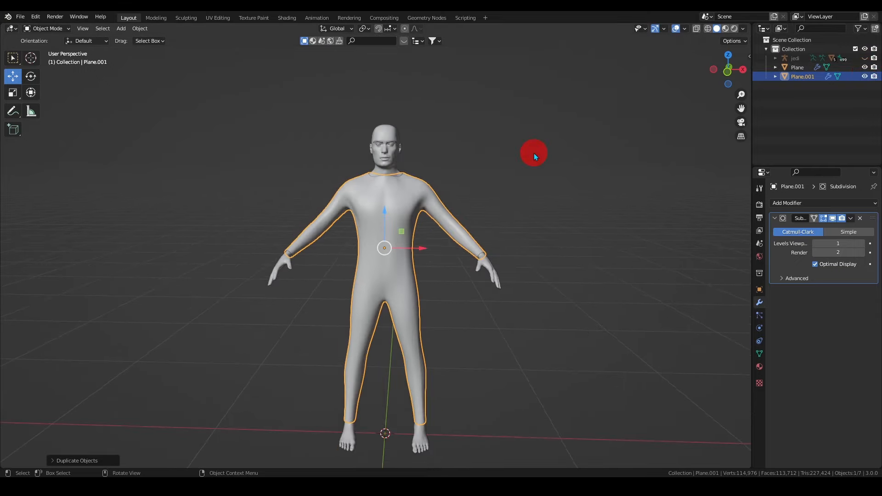
{"action": "middle_click_drag", "start_coordinate": [624, 241], "coordinate": [468, 213]}
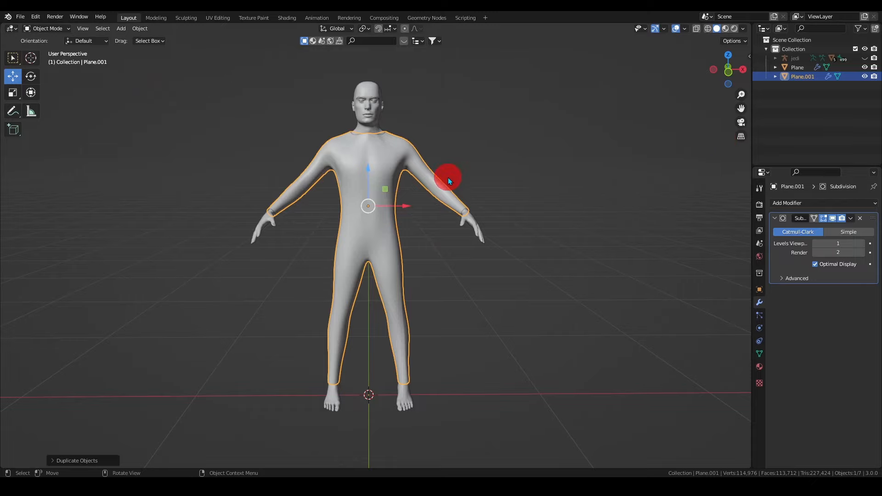
{"action": "mouse_move", "coordinate": [448, 178]}
{"action": "middle_mouse_down"}
{"action": "mouse_move", "coordinate": [401, 184]}
{"action": "mouse_move", "coordinate": [442, 178]}
{"action": "middle_mouse_up"}
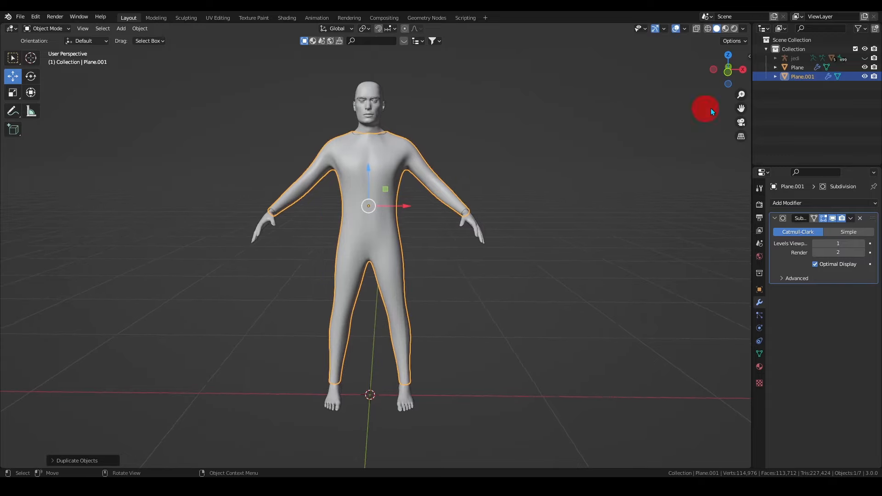
{"action": "left_click", "coordinate": [865, 76]}
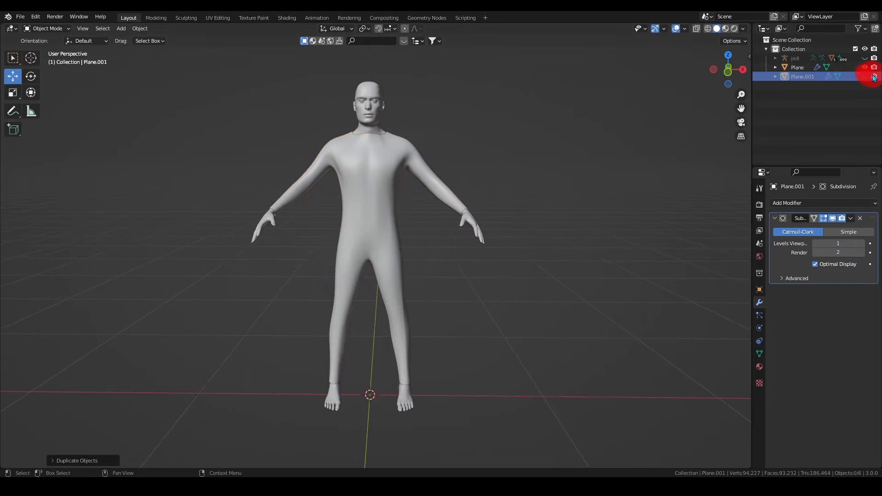
{"action": "left_click", "coordinate": [844, 67]}
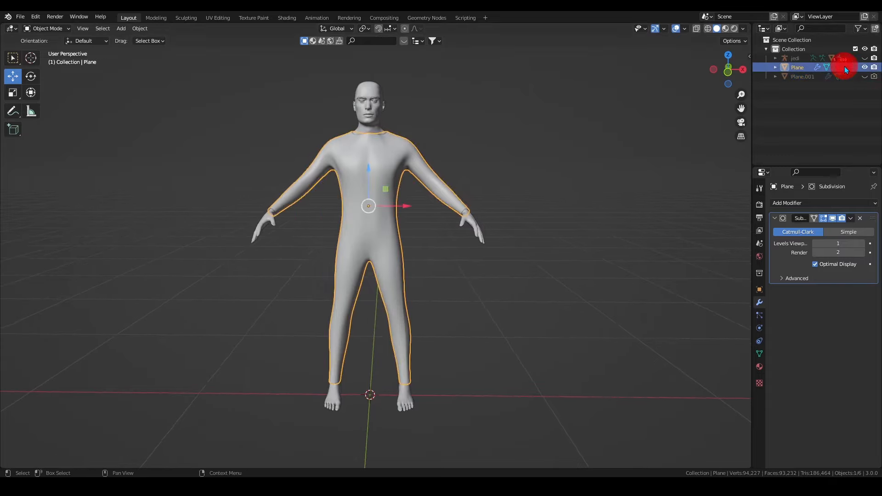
Step: In Edit Mode with X-ray enabled, select all garment faces below the waist from the front view and delete them
{"action": "left_click", "coordinate": [729, 72]}
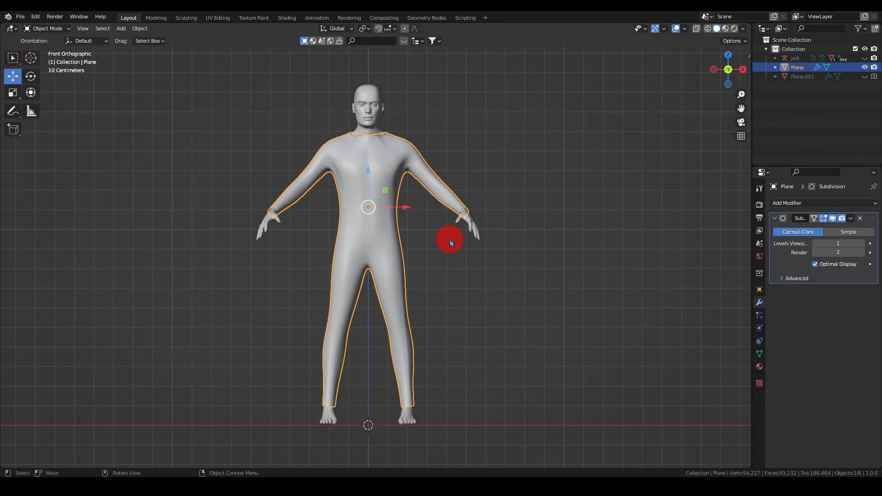
{"action": "key", "text": "Tab"}
{"action": "left_click", "coordinate": [694, 28]}
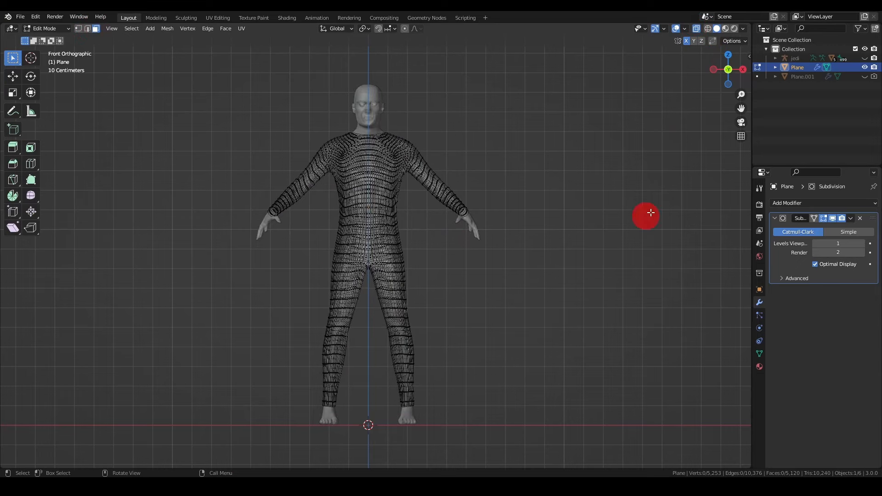
{"action": "middle_click_drag", "start_coordinate": [420, 333], "coordinate": [426, 290], "text": "shift"}
{"action": "scroll", "coordinate": [453, 240], "scroll_direction": "up", "scroll_amount": 3}
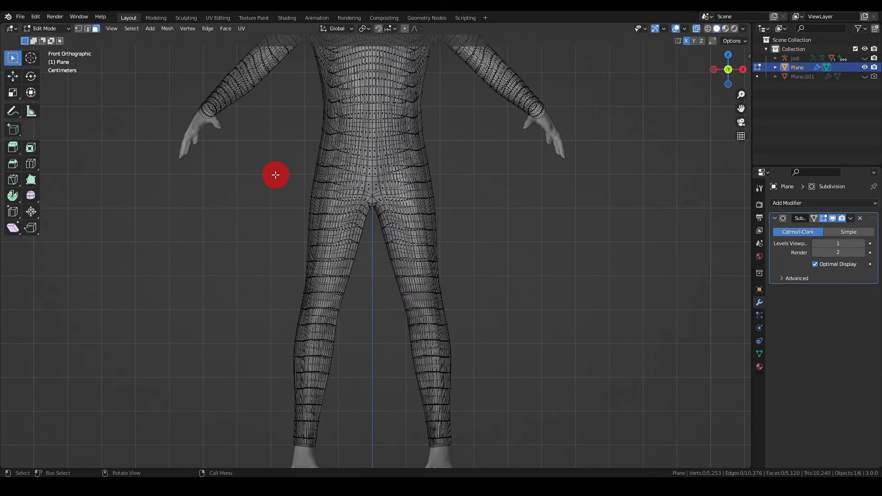
{"action": "scroll", "coordinate": [277, 175], "scroll_direction": "down", "scroll_amount": 3}
{"action": "left_click_drag", "start_coordinate": [313, 193], "coordinate": [454, 382]}
{"action": "scroll", "coordinate": [451, 191], "scroll_direction": "up", "scroll_amount": 3}
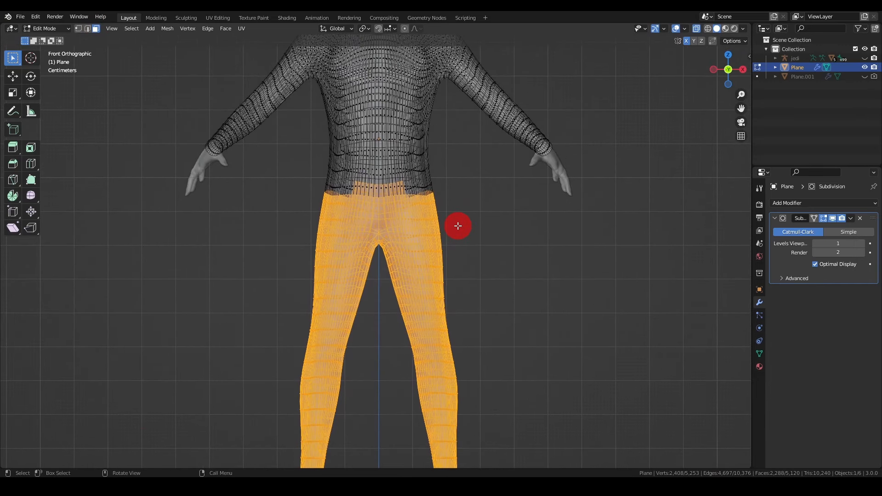
{"action": "key", "text": "x"}
{"action": "left_click", "coordinate": [458, 226]}
Step: Turn off X-ray, return the shirt to Object Mode and check its lower edge
{"action": "middle_click_drag", "start_coordinate": [459, 226], "coordinate": [460, 224]}
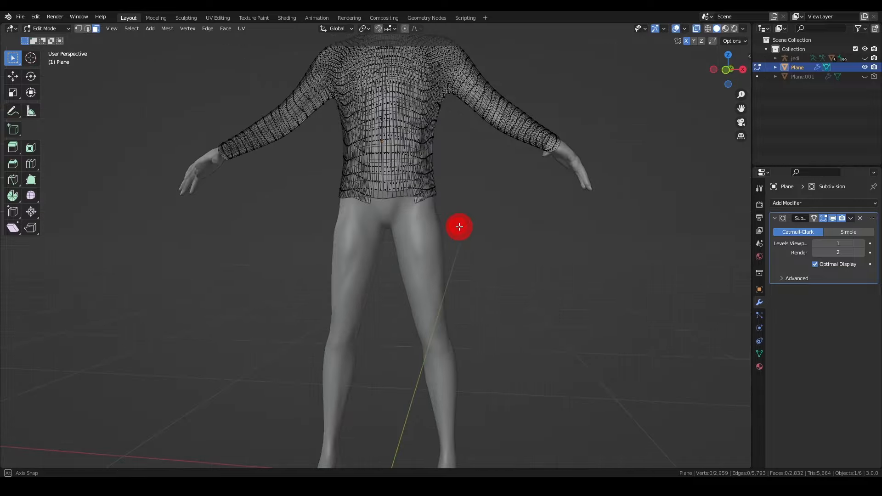
{"action": "scroll", "coordinate": [459, 224], "scroll_direction": "up", "scroll_amount": 3}
{"action": "middle_click_drag", "start_coordinate": [523, 173], "coordinate": [502, 246]}
{"action": "left_click", "coordinate": [696, 28]}
{"action": "scroll", "coordinate": [483, 197], "scroll_direction": "down", "scroll_amount": 2}
{"action": "middle_click_drag", "start_coordinate": [437, 212], "coordinate": [476, 213]}
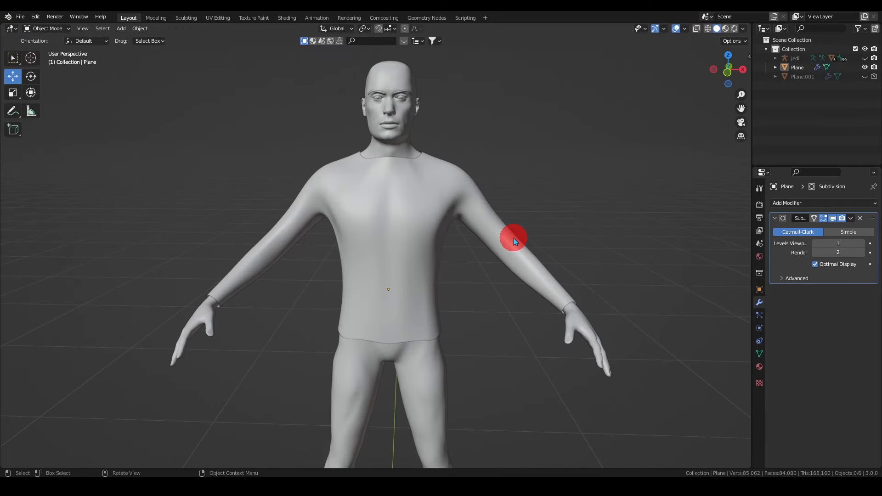
Step: Select the shirt, switch it to Sculpt Mode and activate the Cloth brush
{"action": "left_click", "coordinate": [421, 188]}
{"action": "left_click", "coordinate": [46, 29]}
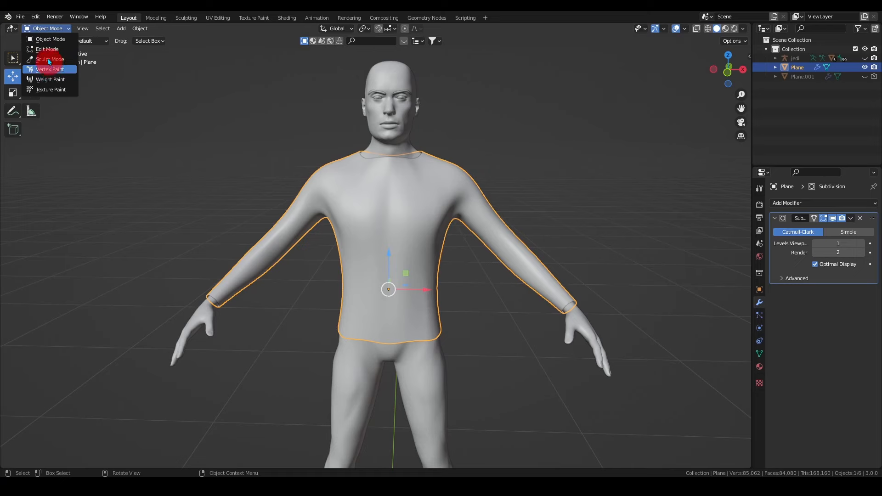
{"action": "left_click", "coordinate": [48, 59]}
{"action": "key", "text": "KP_Decimal"}
{"action": "left_click", "coordinate": [14, 250]}
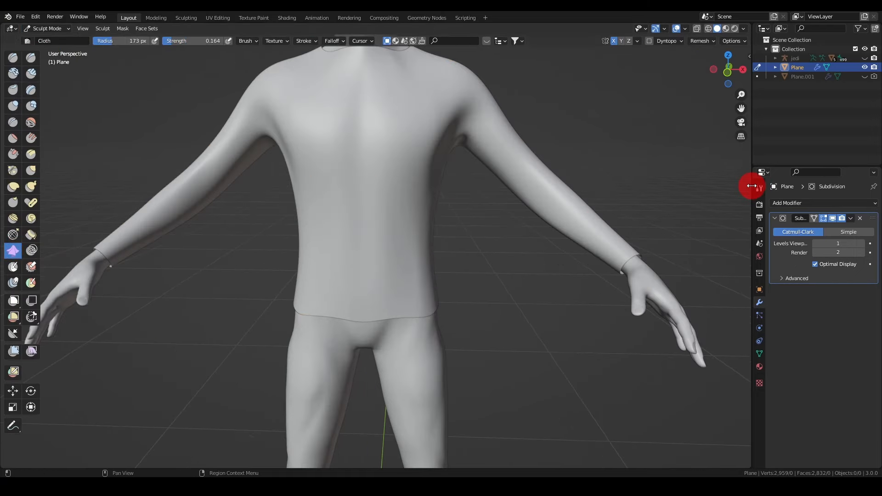
Step: Show the Cloth brush settings and set the persistent base for the shirt mesh
{"action": "left_click", "coordinate": [759, 188]}
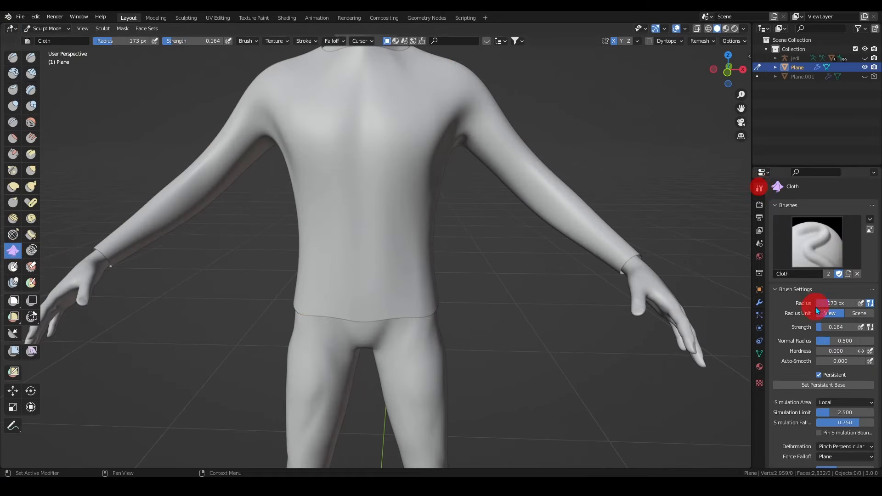
{"action": "scroll", "coordinate": [816, 317], "scroll_direction": "down", "scroll_amount": 4}
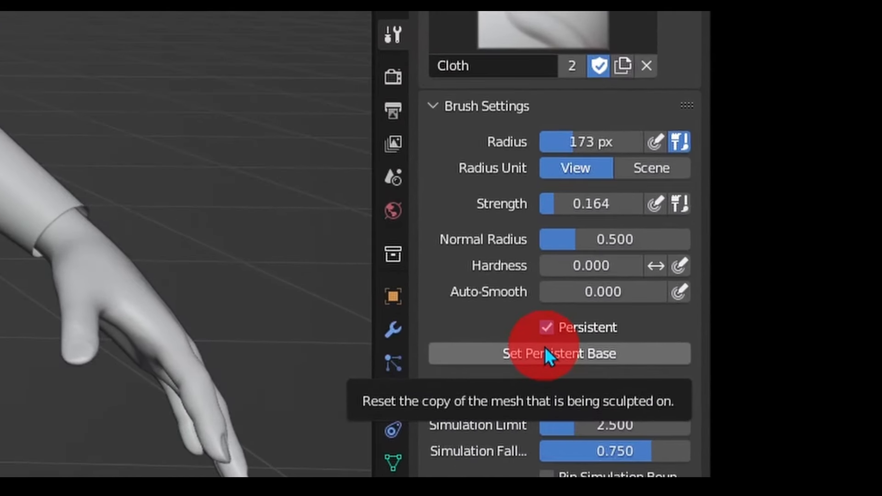
{"action": "left_click", "coordinate": [545, 352]}
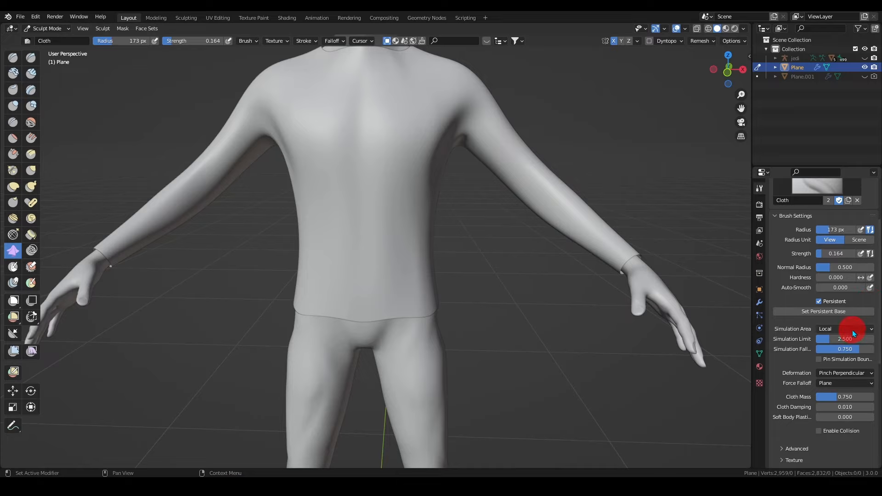
Step: Examine the Cloth brush's strength, simulation and deformation settings and its Force Falloff options
{"action": "middle_click_drag", "start_coordinate": [508, 173], "coordinate": [531, 222], "text": "shift"}
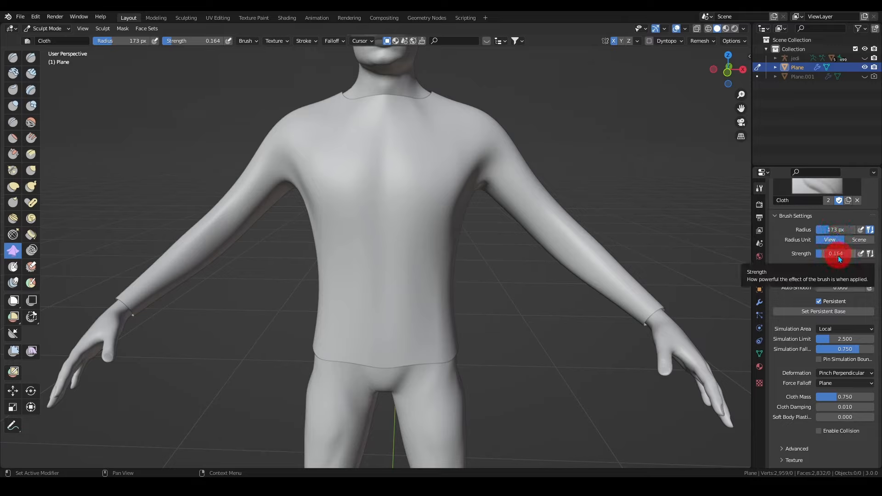
{"action": "scroll", "coordinate": [804, 288], "scroll_direction": "down", "scroll_amount": 1}
{"action": "scroll", "coordinate": [804, 287], "scroll_direction": "down", "scroll_amount": 3}
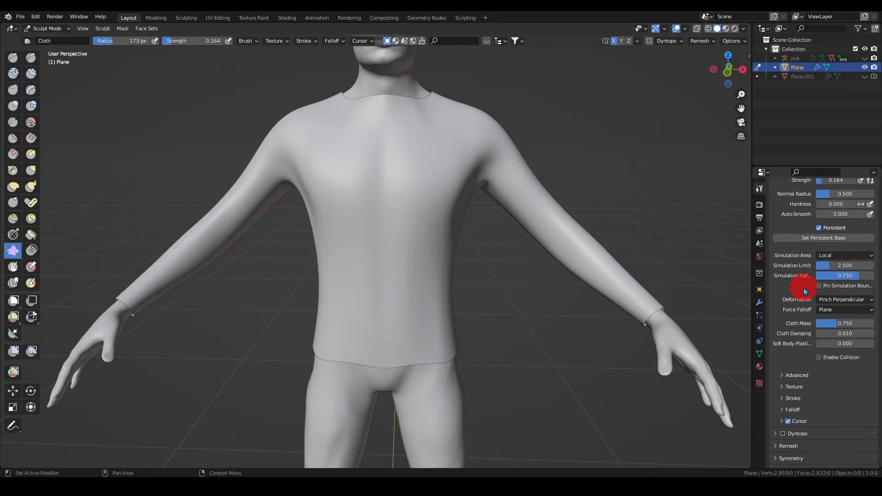
{"action": "left_click", "coordinate": [834, 311]}
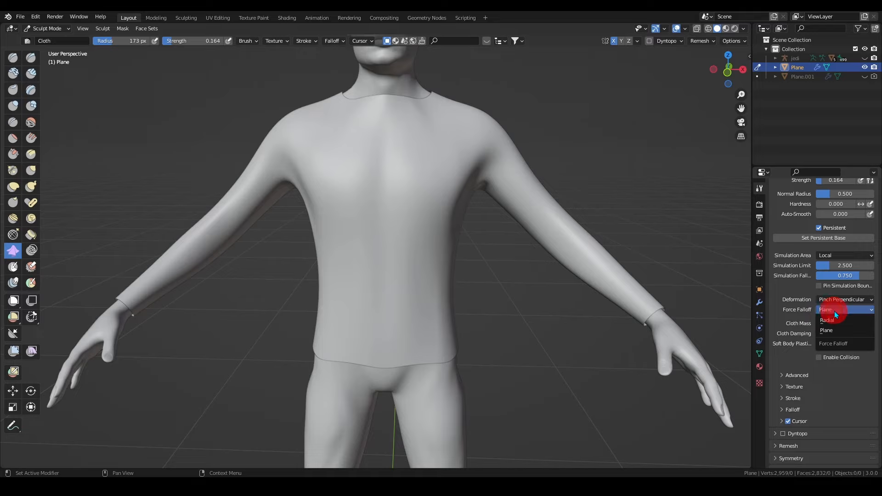
{"action": "left_click", "coordinate": [834, 311]}
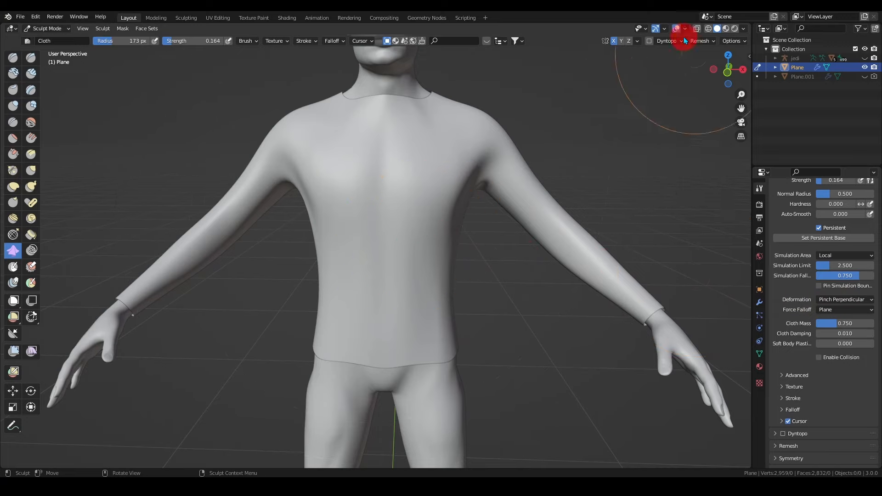
Step: Turn off X symmetry and sculpt cloth folds down both sides of the shirt's front with the Pinch Perpendicular Cloth brush
{"action": "left_click", "coordinate": [615, 42]}
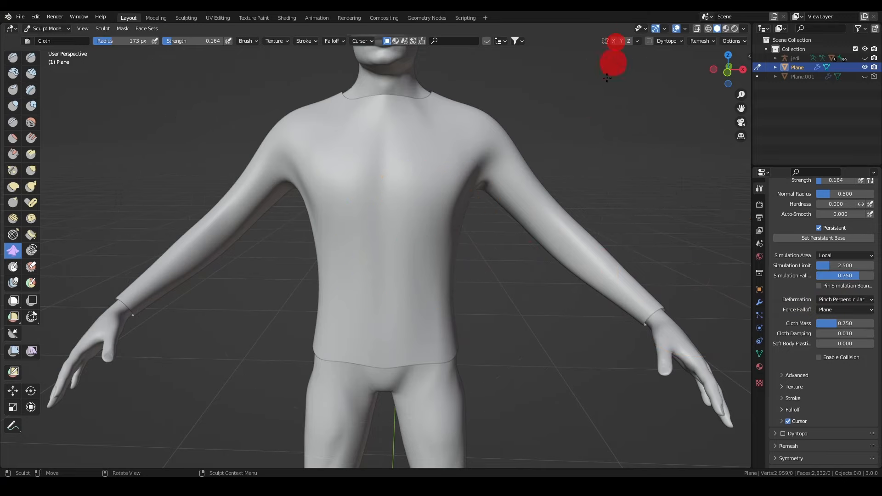
{"action": "middle_click_drag", "start_coordinate": [498, 266], "coordinate": [499, 225], "text": "shift"}
{"action": "mouse_move", "coordinate": [407, 233]}
{"action": "left_mouse_down"}
{"action": "mouse_move", "coordinate": [439, 244]}
{"action": "mouse_move", "coordinate": [433, 249]}
{"action": "left_mouse_up"}
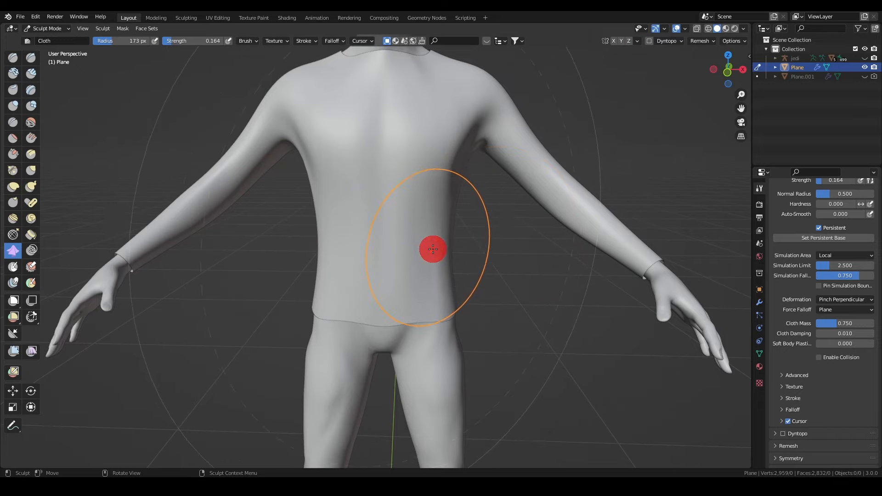
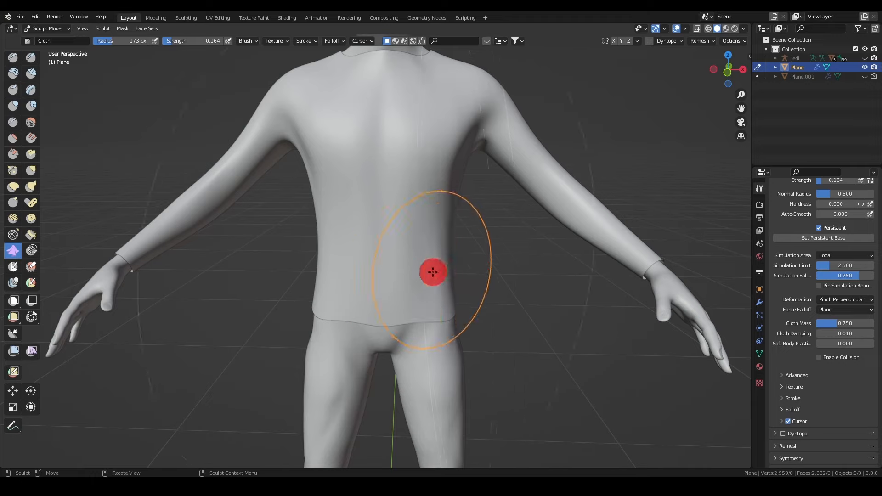
{"action": "mouse_move", "coordinate": [418, 280]}
{"action": "left_mouse_down"}
{"action": "mouse_move", "coordinate": [419, 258]}
{"action": "mouse_move", "coordinate": [421, 287]}
{"action": "mouse_move", "coordinate": [421, 224]}
{"action": "mouse_move", "coordinate": [422, 299]}
{"action": "left_mouse_up"}
{"action": "middle_click_drag", "start_coordinate": [427, 272], "coordinate": [439, 271]}
{"action": "left_click_drag", "start_coordinate": [337, 234], "coordinate": [336, 289]}
{"action": "left_click_drag", "start_coordinate": [331, 182], "coordinate": [327, 201]}
Step: Sculpt cloth folds along the shirt's side below the armpit and across the back
{"action": "mouse_move", "coordinate": [414, 250]}
{"action": "middle_mouse_down"}
{"action": "mouse_move", "coordinate": [411, 338]}
{"action": "mouse_move", "coordinate": [527, 215]}
{"action": "mouse_move", "coordinate": [429, 192]}
{"action": "middle_mouse_up"}
{"action": "left_click_drag", "start_coordinate": [429, 191], "coordinate": [433, 181]}
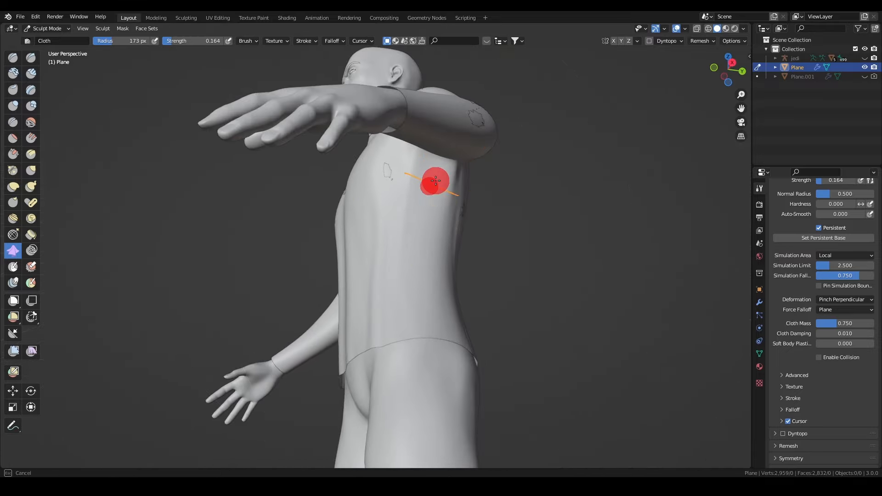
{"action": "mouse_move", "coordinate": [433, 181]}
{"action": "middle_mouse_down"}
{"action": "mouse_move", "coordinate": [402, 229]}
{"action": "mouse_move", "coordinate": [366, 187]}
{"action": "middle_mouse_up"}
{"action": "left_click_drag", "start_coordinate": [367, 187], "coordinate": [374, 180]}
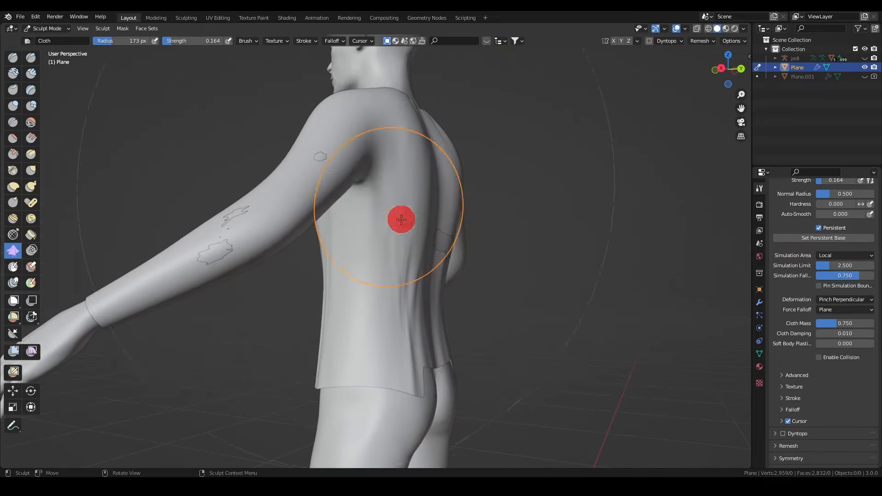
{"action": "middle_click_drag", "start_coordinate": [400, 218], "coordinate": [373, 220]}
Step: Sculpt cloth folds around the left shoulder and along the left sleeve of the shirt
{"action": "mouse_move", "coordinate": [340, 187]}
{"action": "middle_mouse_down"}
{"action": "mouse_move", "coordinate": [503, 233]}
{"action": "mouse_move", "coordinate": [490, 224]}
{"action": "middle_mouse_up"}
{"action": "left_click_drag", "start_coordinate": [490, 224], "coordinate": [485, 221]}
{"action": "middle_click_drag", "start_coordinate": [486, 222], "coordinate": [484, 226]}
{"action": "middle_click_drag", "start_coordinate": [404, 270], "coordinate": [526, 247]}
{"action": "mouse_move", "coordinate": [457, 164]}
{"action": "left_mouse_down"}
{"action": "mouse_move", "coordinate": [480, 216]}
{"action": "mouse_move", "coordinate": [481, 158]}
{"action": "mouse_move", "coordinate": [483, 189]}
{"action": "left_mouse_up"}
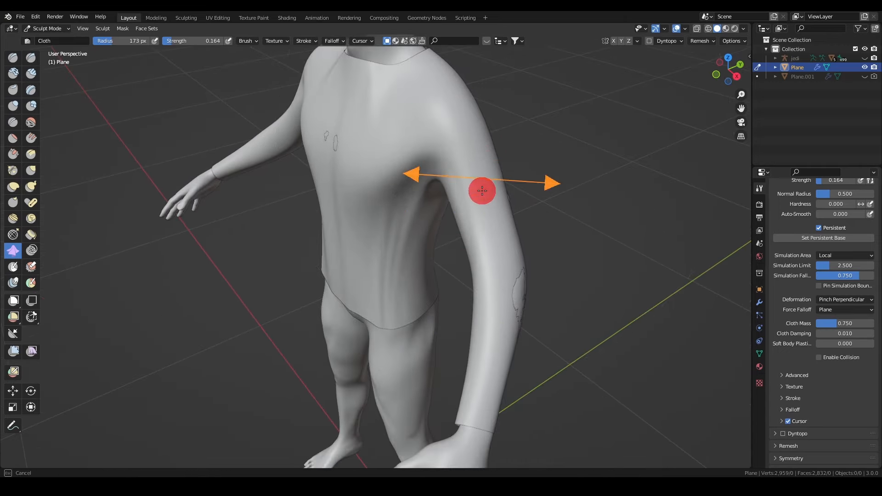
{"action": "mouse_move", "coordinate": [483, 189]}
{"action": "middle_mouse_down"}
{"action": "mouse_move", "coordinate": [526, 186]}
{"action": "mouse_move", "coordinate": [500, 222]}
{"action": "mouse_move", "coordinate": [505, 248]}
{"action": "mouse_move", "coordinate": [473, 292]}
{"action": "middle_mouse_up"}
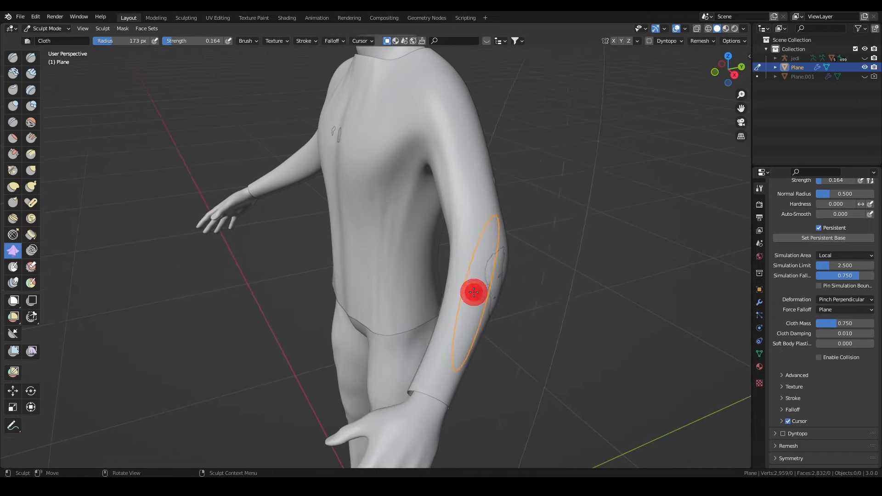
{"action": "mouse_move", "coordinate": [473, 292]}
{"action": "left_mouse_down"}
{"action": "mouse_move", "coordinate": [450, 349]}
{"action": "mouse_move", "coordinate": [462, 148]}
{"action": "left_mouse_up"}
Step: Add more cloth folds to the shirt's front across the chest and stomach
{"action": "middle_click_drag", "start_coordinate": [303, 197], "coordinate": [459, 234]}
{"action": "mouse_move", "coordinate": [329, 244]}
{"action": "left_mouse_down"}
{"action": "mouse_move", "coordinate": [324, 199]}
{"action": "mouse_move", "coordinate": [314, 267]}
{"action": "mouse_move", "coordinate": [309, 241]}
{"action": "mouse_move", "coordinate": [319, 290]}
{"action": "left_mouse_up"}
{"action": "middle_click_drag", "start_coordinate": [319, 290], "coordinate": [325, 242]}
{"action": "mouse_move", "coordinate": [374, 262]}
{"action": "left_mouse_down"}
{"action": "mouse_move", "coordinate": [394, 295]}
{"action": "mouse_move", "coordinate": [404, 270]}
{"action": "left_mouse_up"}
{"action": "middle_click_drag", "start_coordinate": [404, 270], "coordinate": [350, 279]}
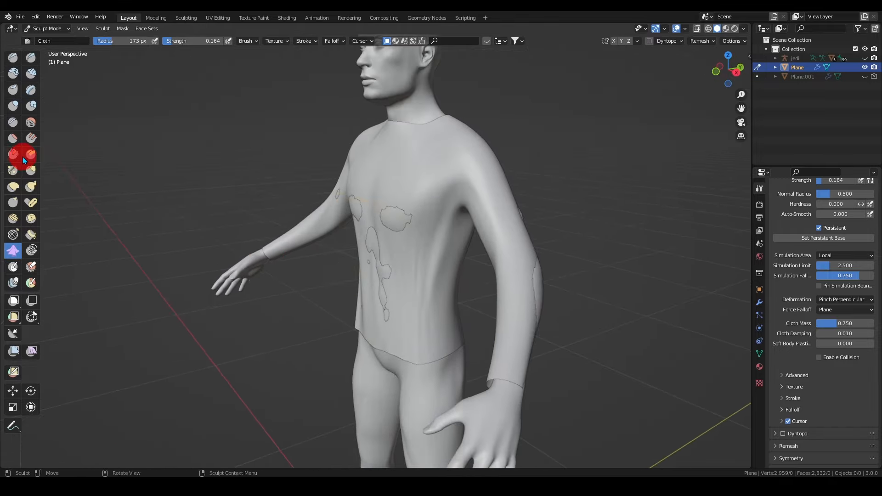
Step: Use the Grab brush to pull the shirt's chest and stomach over the spots where the body pokes through
{"action": "left_click", "coordinate": [37, 173]}
{"action": "scroll", "coordinate": [311, 216], "scroll_direction": "down", "scroll_amount": 2}
{"action": "middle_click_drag", "start_coordinate": [381, 247], "coordinate": [380, 261]}
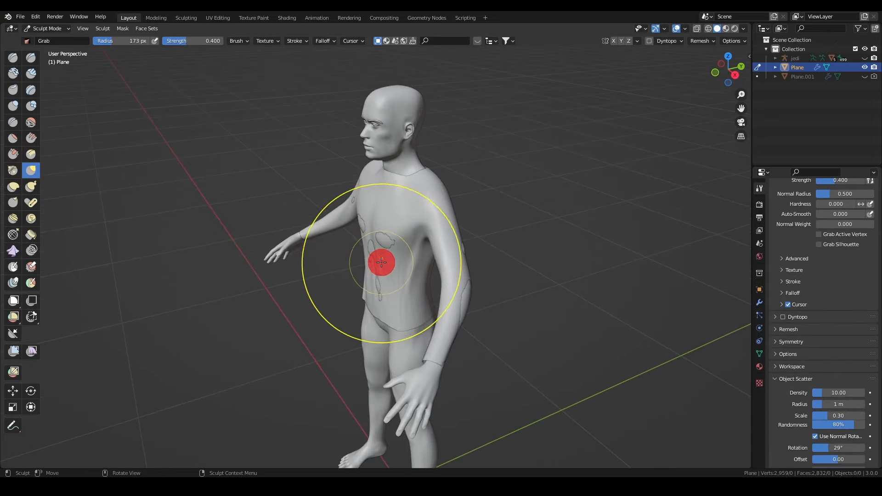
{"action": "scroll", "coordinate": [382, 262], "scroll_direction": "up", "scroll_amount": 2}
{"action": "mouse_move", "coordinate": [384, 275]}
{"action": "left_mouse_down"}
{"action": "mouse_move", "coordinate": [378, 246]}
{"action": "mouse_move", "coordinate": [385, 242]}
{"action": "left_mouse_up"}
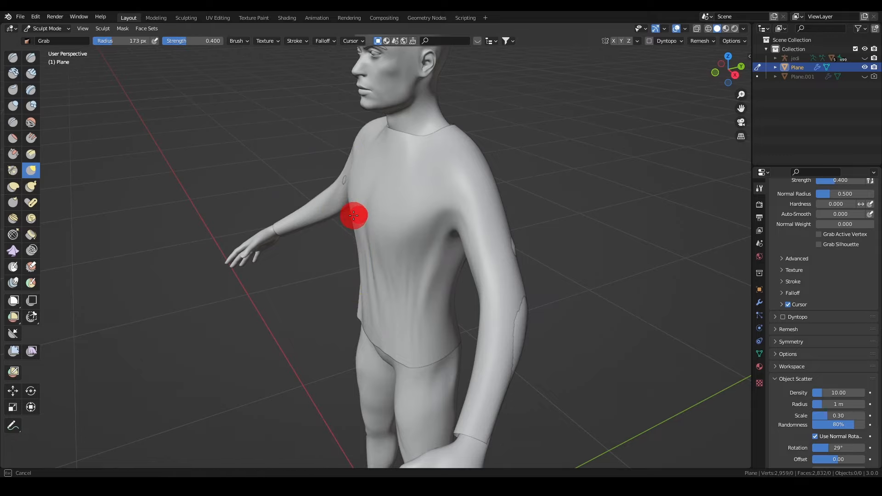
{"action": "key", "text": "KP_1"}
{"action": "mouse_move", "coordinate": [392, 282]}
{"action": "middle_mouse_down"}
{"action": "mouse_move", "coordinate": [374, 311]}
{"action": "mouse_move", "coordinate": [392, 226]}
{"action": "mouse_move", "coordinate": [374, 271]}
{"action": "mouse_move", "coordinate": [388, 238]}
{"action": "mouse_move", "coordinate": [393, 351]}
{"action": "mouse_move", "coordinate": [398, 303]}
{"action": "middle_mouse_up"}
{"action": "left_click_drag", "start_coordinate": [398, 302], "coordinate": [387, 322]}
{"action": "mouse_move", "coordinate": [387, 322]}
{"action": "middle_mouse_down"}
{"action": "mouse_move", "coordinate": [425, 256]}
{"action": "mouse_move", "coordinate": [377, 227]}
{"action": "mouse_move", "coordinate": [451, 309]}
{"action": "mouse_move", "coordinate": [502, 257]}
{"action": "mouse_move", "coordinate": [453, 246]}
{"action": "mouse_move", "coordinate": [404, 256]}
{"action": "mouse_move", "coordinate": [449, 295]}
{"action": "mouse_move", "coordinate": [404, 248]}
{"action": "mouse_move", "coordinate": [361, 236]}
{"action": "mouse_move", "coordinate": [484, 266]}
{"action": "mouse_move", "coordinate": [473, 262]}
{"action": "middle_mouse_up"}
Step: Switch back to the Cloth brush with Grab deformation, try a stroke down the shirt's front and undo it
{"action": "left_click", "coordinate": [13, 250]}
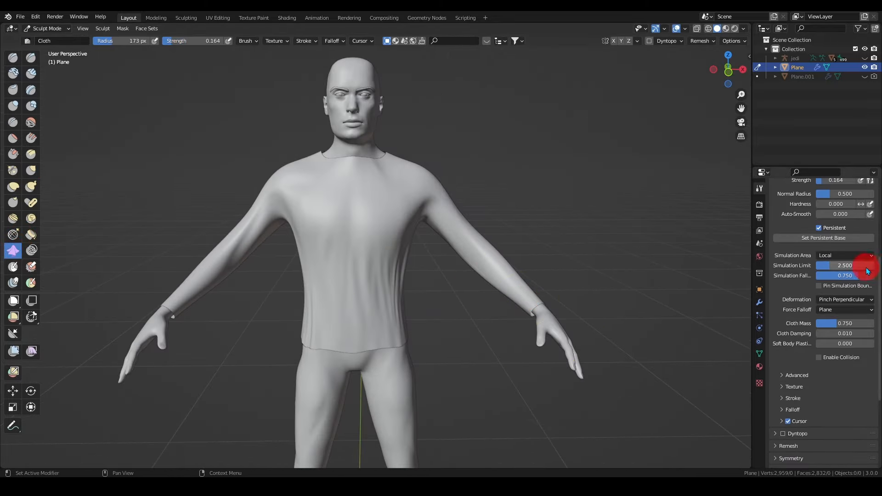
{"action": "left_click", "coordinate": [835, 299]}
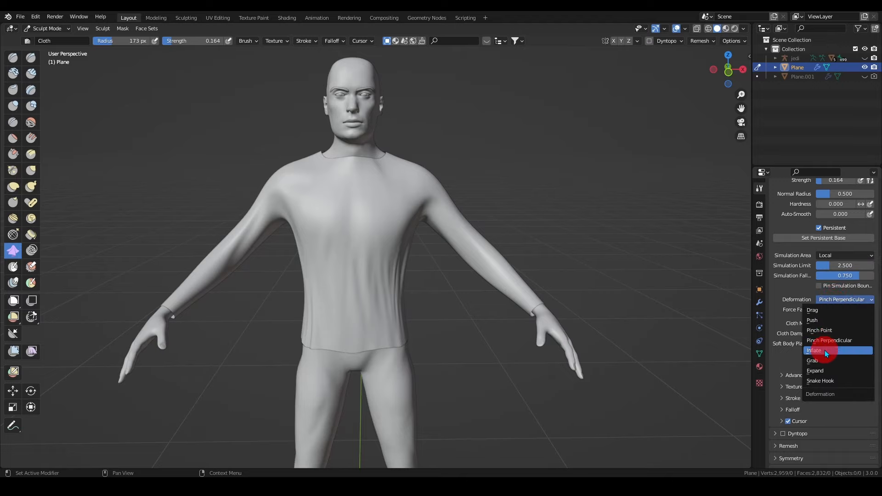
{"action": "left_click", "coordinate": [820, 360]}
{"action": "scroll", "coordinate": [280, 223], "scroll_direction": "up", "scroll_amount": 3}
{"action": "mouse_move", "coordinate": [406, 207]}
{"action": "left_mouse_down"}
{"action": "mouse_move", "coordinate": [336, 309]}
{"action": "mouse_move", "coordinate": [346, 344]}
{"action": "left_mouse_up"}
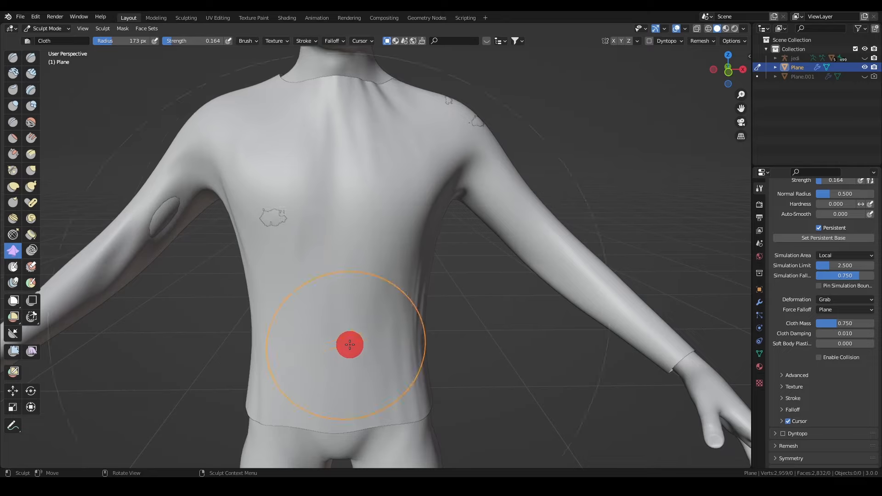
{"action": "key", "text": "ctrl+z"}
Step: Sculpt short Cloth brush strokes with Grab deformation on the shirt's chest, shoulders and upper left sleeve
{"action": "left_click_drag", "start_coordinate": [369, 160], "coordinate": [367, 175]}
{"action": "left_click_drag", "start_coordinate": [368, 143], "coordinate": [368, 150]}
{"action": "left_click_drag", "start_coordinate": [494, 170], "coordinate": [504, 183]}
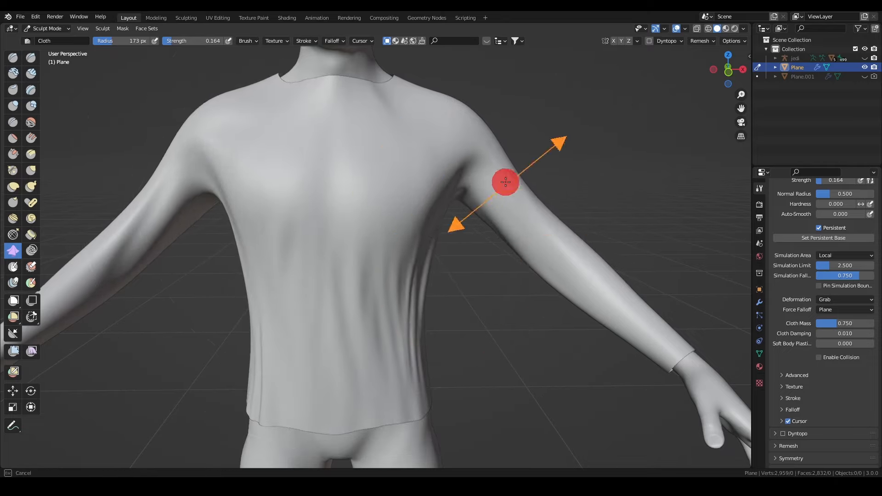
{"action": "left_click_drag", "start_coordinate": [464, 156], "coordinate": [472, 116]}
{"action": "left_click_drag", "start_coordinate": [242, 145], "coordinate": [210, 122]}
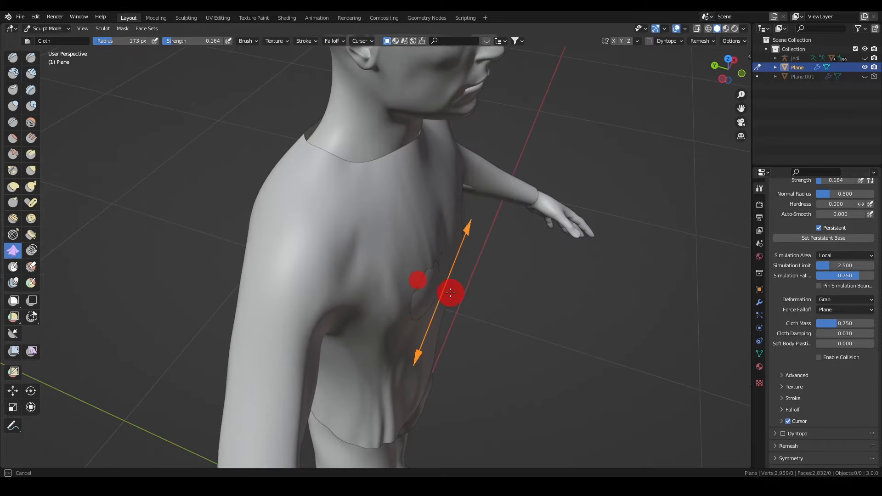
{"action": "left_click_drag", "start_coordinate": [451, 296], "coordinate": [414, 291]}
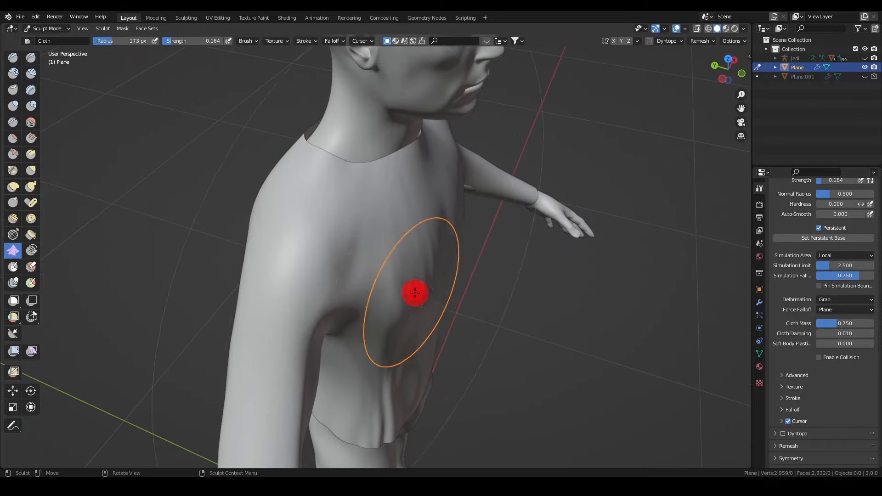
{"action": "mouse_move", "coordinate": [413, 291]}
{"action": "middle_mouse_down"}
{"action": "mouse_move", "coordinate": [433, 272]}
{"action": "mouse_move", "coordinate": [359, 214]}
{"action": "mouse_move", "coordinate": [275, 331]}
{"action": "middle_mouse_up"}
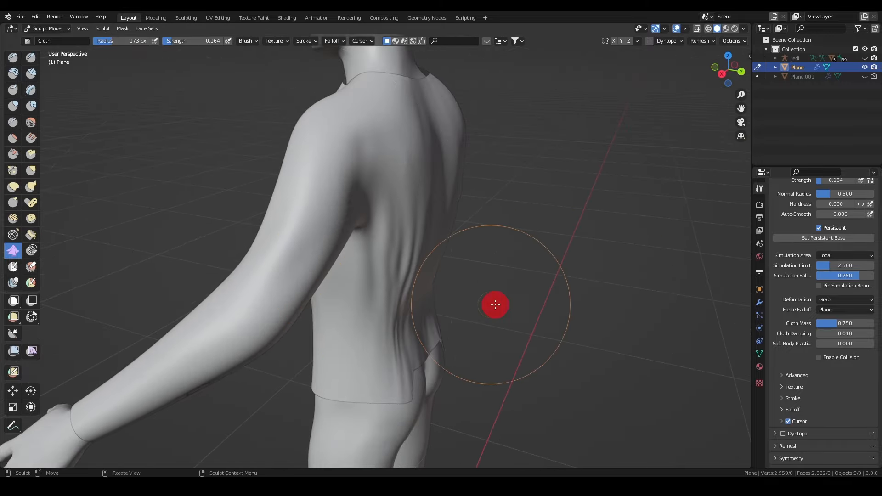
Step: Use the Grab brush to reshape the left sleeve where the forearm pokes through
{"action": "mouse_move", "coordinate": [496, 305]}
{"action": "middle_mouse_down"}
{"action": "mouse_move", "coordinate": [467, 296]}
{"action": "mouse_move", "coordinate": [560, 291]}
{"action": "mouse_move", "coordinate": [497, 223]}
{"action": "mouse_move", "coordinate": [425, 214]}
{"action": "mouse_move", "coordinate": [379, 224]}
{"action": "middle_mouse_up"}
{"action": "left_click", "coordinate": [30, 171]}
{"action": "scroll", "coordinate": [454, 237], "scroll_direction": "up", "scroll_amount": 4}
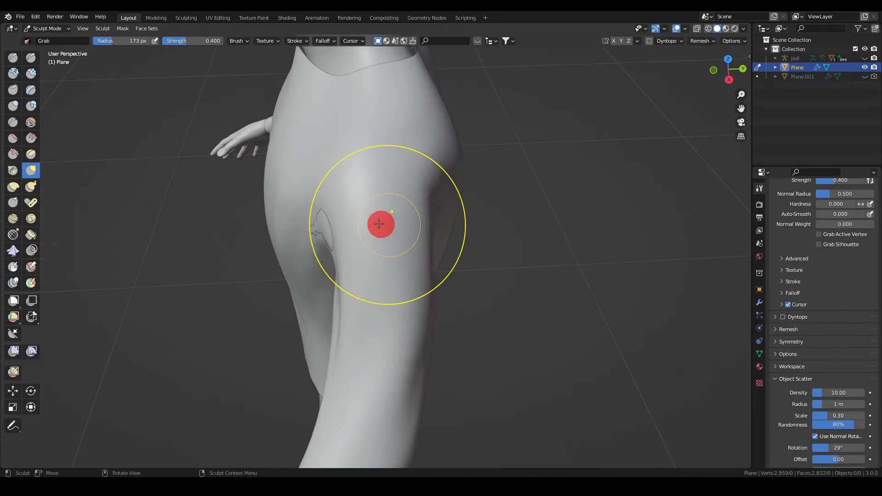
{"action": "middle_click_drag", "start_coordinate": [306, 229], "coordinate": [374, 227]}
{"action": "middle_click_drag", "start_coordinate": [537, 210], "coordinate": [450, 222]}
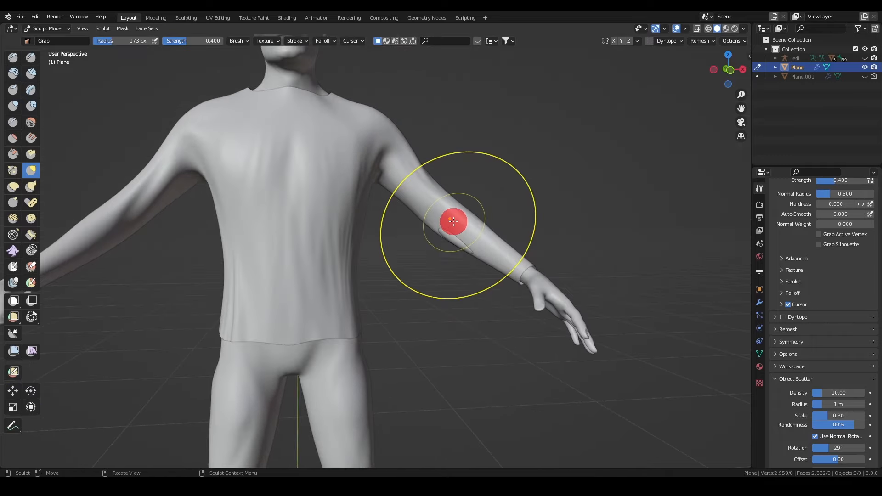
{"action": "scroll", "coordinate": [451, 222], "scroll_direction": "up", "scroll_amount": 3}
{"action": "left_click_drag", "start_coordinate": [515, 226], "coordinate": [508, 236]}
{"action": "scroll", "coordinate": [508, 237], "scroll_direction": "down", "scroll_amount": 3}
Step: Adjust the back of the left sleeve with the Grab brush to cover the arm
{"action": "mouse_move", "coordinate": [508, 237]}
{"action": "middle_mouse_down"}
{"action": "mouse_move", "coordinate": [429, 250]}
{"action": "mouse_move", "coordinate": [374, 244]}
{"action": "mouse_move", "coordinate": [472, 291]}
{"action": "mouse_move", "coordinate": [398, 281]}
{"action": "middle_mouse_up"}
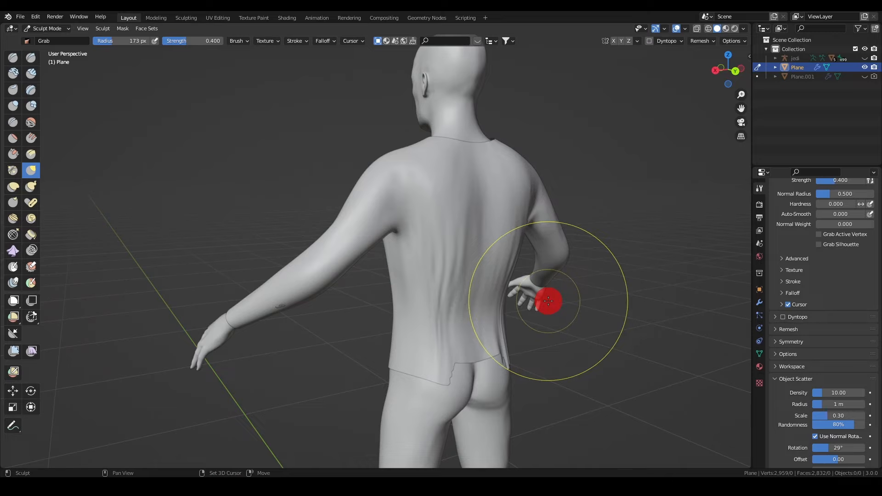
{"action": "mouse_move", "coordinate": [547, 301]}
{"action": "middle_mouse_down"}
{"action": "mouse_move", "coordinate": [459, 305]}
{"action": "mouse_move", "coordinate": [434, 297]}
{"action": "mouse_move", "coordinate": [443, 319]}
{"action": "mouse_move", "coordinate": [374, 291]}
{"action": "mouse_move", "coordinate": [403, 291]}
{"action": "middle_mouse_up"}
{"action": "scroll", "coordinate": [366, 270], "scroll_direction": "up", "scroll_amount": 2}
{"action": "left_click_drag", "start_coordinate": [349, 260], "coordinate": [349, 253]}
{"action": "scroll", "coordinate": [349, 252], "scroll_direction": "down", "scroll_amount": 3}
{"action": "middle_click_drag", "start_coordinate": [348, 253], "coordinate": [335, 236]}
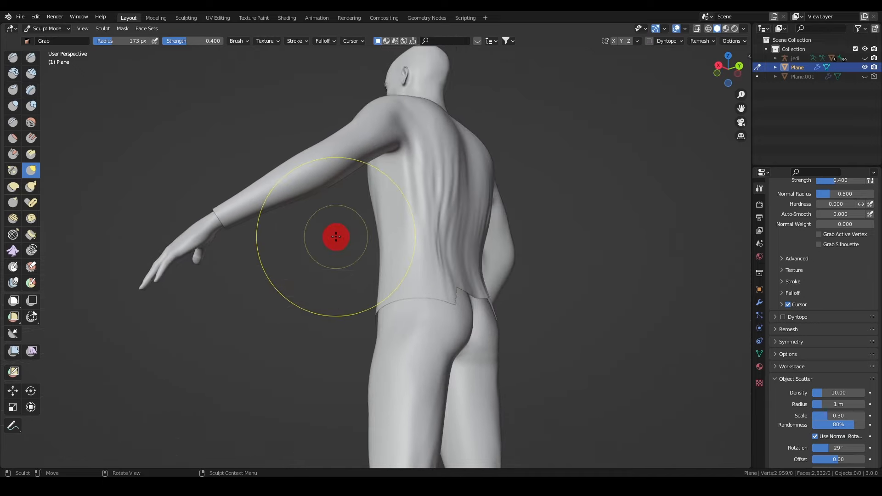
Step: Examine the sculpted folds and the fit of the shirt from the front, close up and at a distance
{"action": "mouse_move", "coordinate": [532, 132]}
{"action": "middle_mouse_down"}
{"action": "mouse_move", "coordinate": [425, 198]}
{"action": "mouse_move", "coordinate": [587, 224]}
{"action": "mouse_move", "coordinate": [383, 229]}
{"action": "middle_mouse_up"}
{"action": "mouse_move", "coordinate": [437, 252]}
{"action": "middle_mouse_down"}
{"action": "mouse_move", "coordinate": [409, 252]}
{"action": "mouse_move", "coordinate": [425, 250]}
{"action": "middle_mouse_up"}
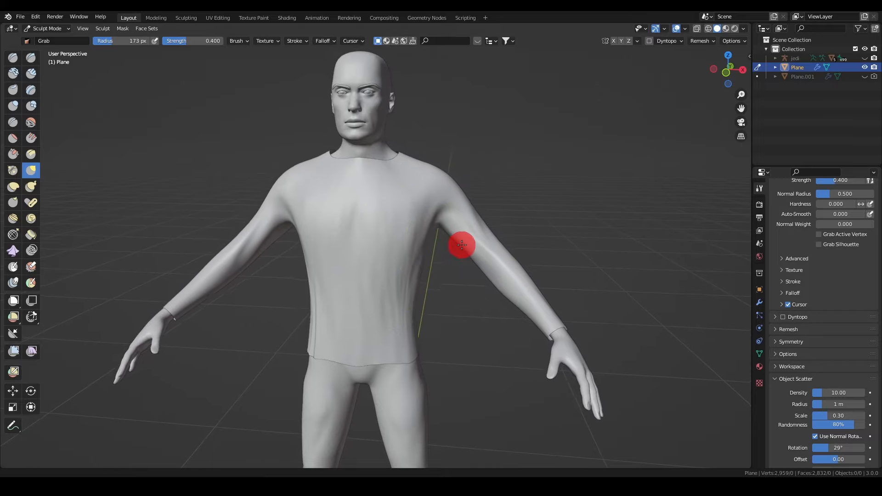
{"action": "scroll", "coordinate": [473, 251], "scroll_direction": "up", "scroll_amount": 3}
{"action": "scroll", "coordinate": [473, 252], "scroll_direction": "down", "scroll_amount": 4}
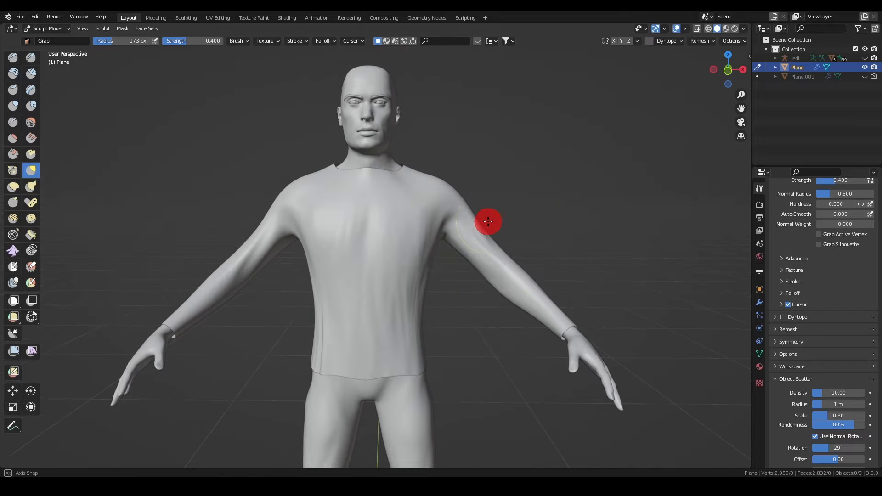
{"action": "mouse_move", "coordinate": [488, 221]}
{"action": "middle_mouse_down"}
{"action": "mouse_move", "coordinate": [380, 213]}
{"action": "mouse_move", "coordinate": [469, 205]}
{"action": "mouse_move", "coordinate": [488, 223]}
{"action": "middle_mouse_up"}
{"action": "scroll", "coordinate": [428, 262], "scroll_direction": "up", "scroll_amount": 4}
{"action": "scroll", "coordinate": [449, 305], "scroll_direction": "down", "scroll_amount": 4}
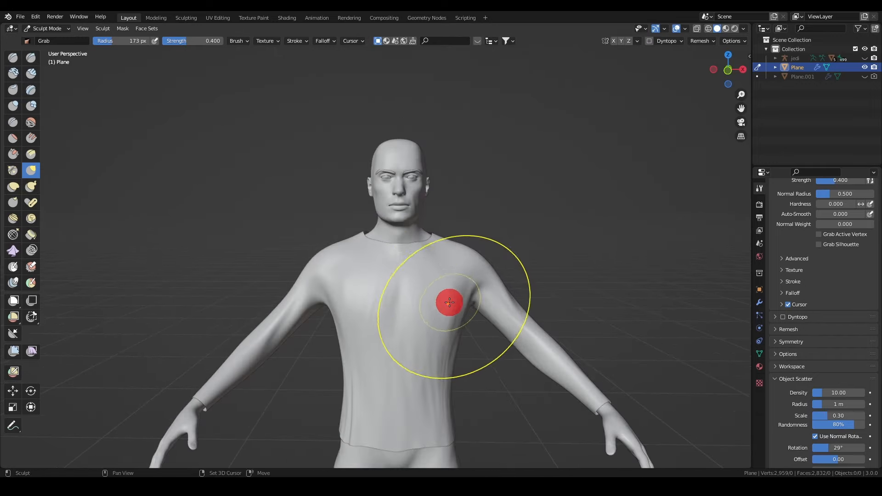
{"action": "scroll", "coordinate": [418, 263], "scroll_direction": "up", "scroll_amount": 4}
{"action": "scroll", "coordinate": [510, 320], "scroll_direction": "down", "scroll_amount": 4}
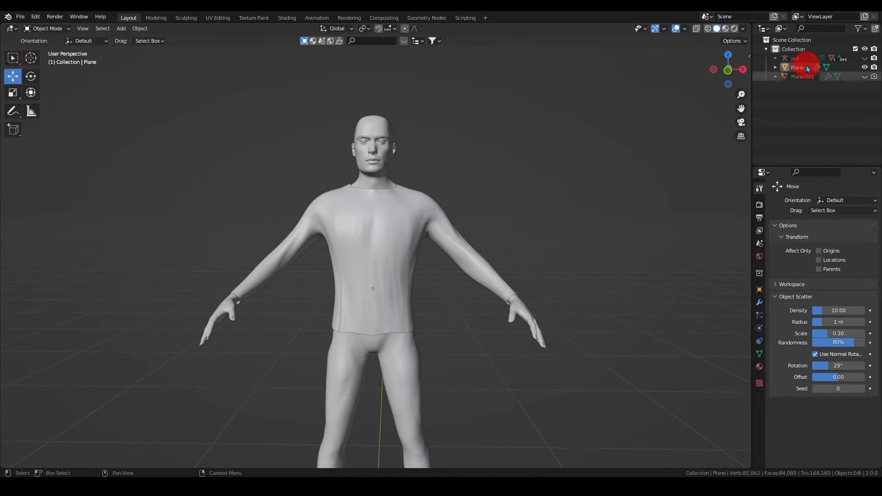
Step: Unhide the jedi rig, put it in Pose Mode and display its bones in front of the mesh
{"action": "left_click", "coordinate": [866, 58]}
{"action": "scroll", "coordinate": [443, 170], "scroll_direction": "up", "scroll_amount": 3}
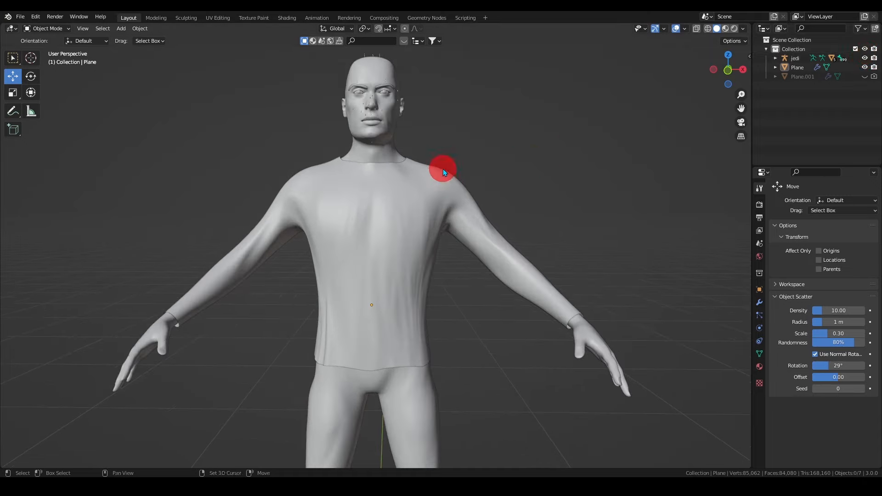
{"action": "left_click", "coordinate": [385, 116]}
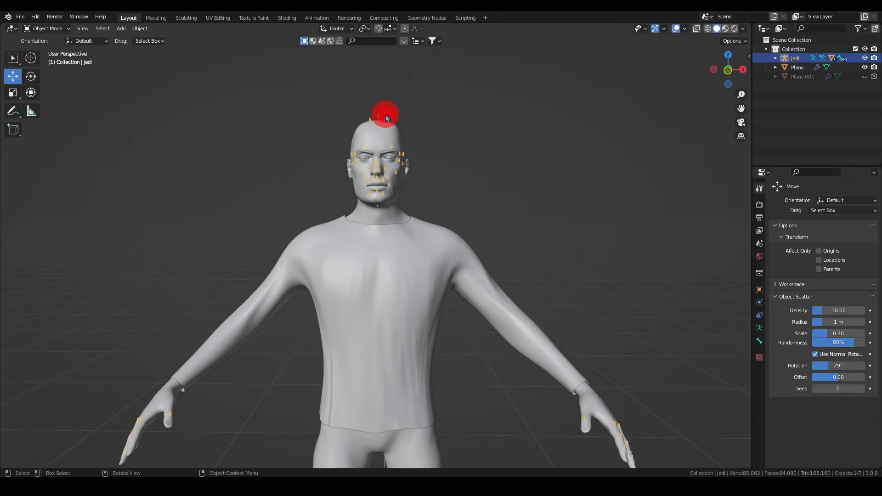
{"action": "left_click", "coordinate": [49, 29]}
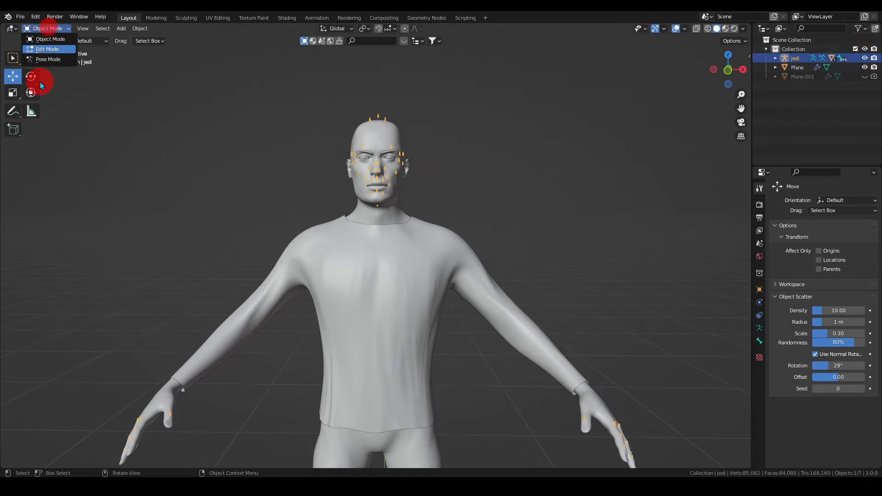
{"action": "left_click", "coordinate": [49, 59]}
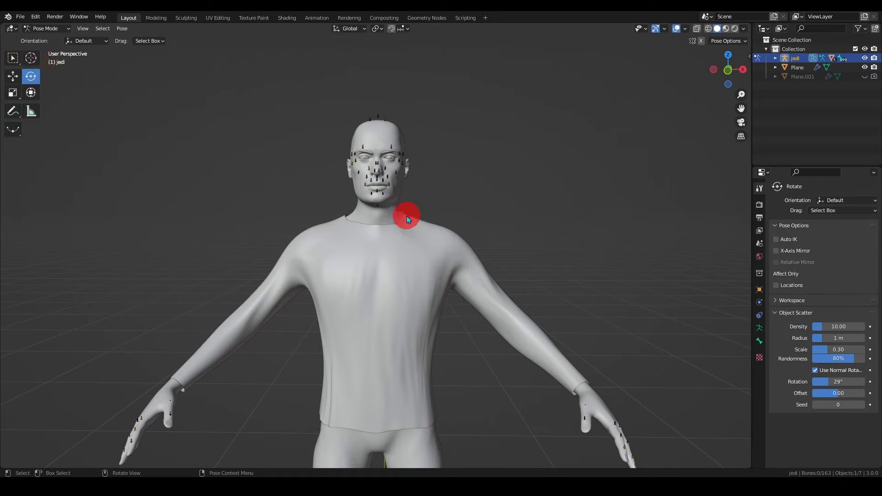
{"action": "left_click", "coordinate": [759, 328]}
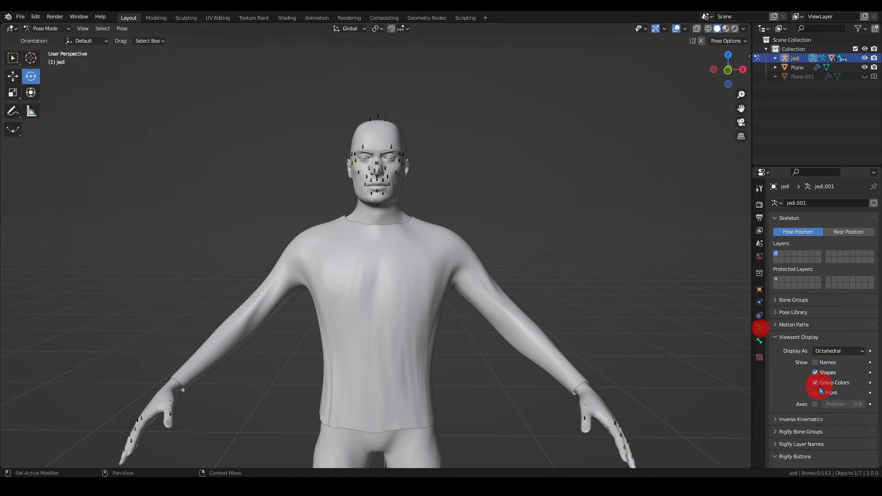
Step: Try rotating the rig's left shoulder bone to raise the arm and test the shirt, and undo the rotation
{"action": "left_click", "coordinate": [423, 236]}
{"action": "left_click_drag", "start_coordinate": [449, 203], "coordinate": [422, 203]}
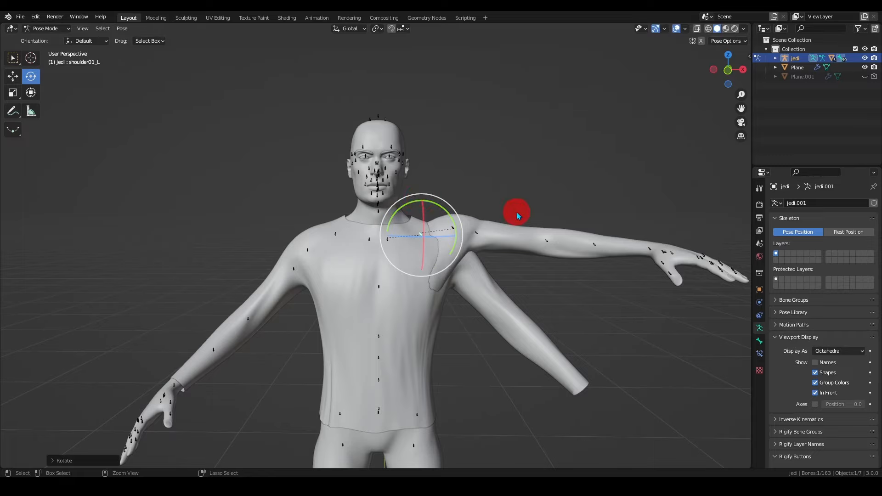
{"action": "key", "text": "ctrl+z"}
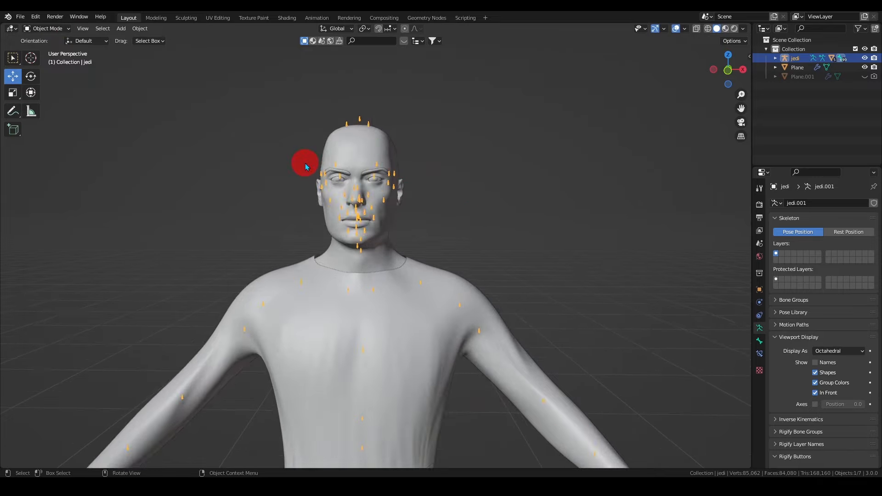
Step: Add a Data Transfer modifier to the shirt and move it above the Subdivision modifier
{"action": "middle_click_drag", "start_coordinate": [465, 276], "coordinate": [473, 192], "text": "shift"}
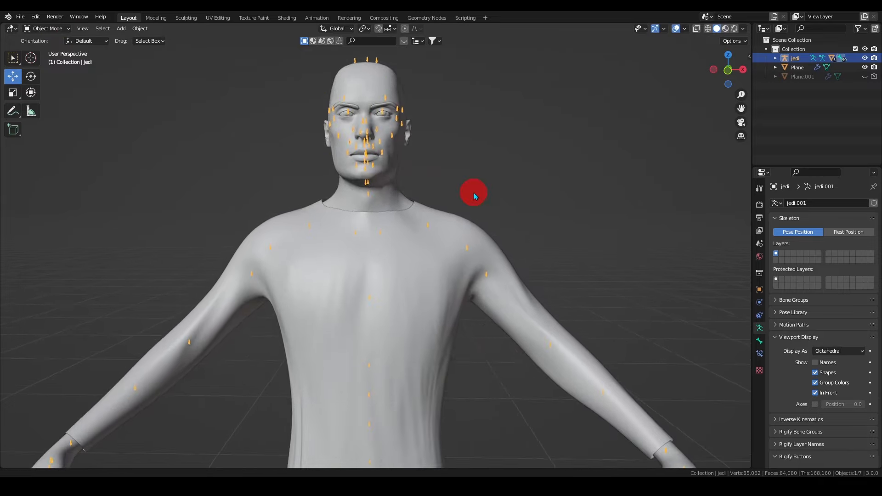
{"action": "left_click", "coordinate": [436, 269]}
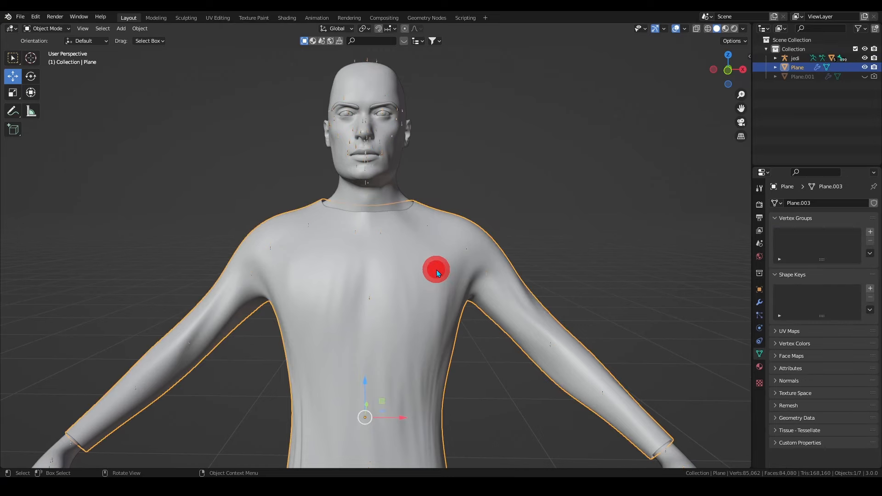
{"action": "left_click", "coordinate": [760, 302]}
{"action": "left_click", "coordinate": [809, 203]}
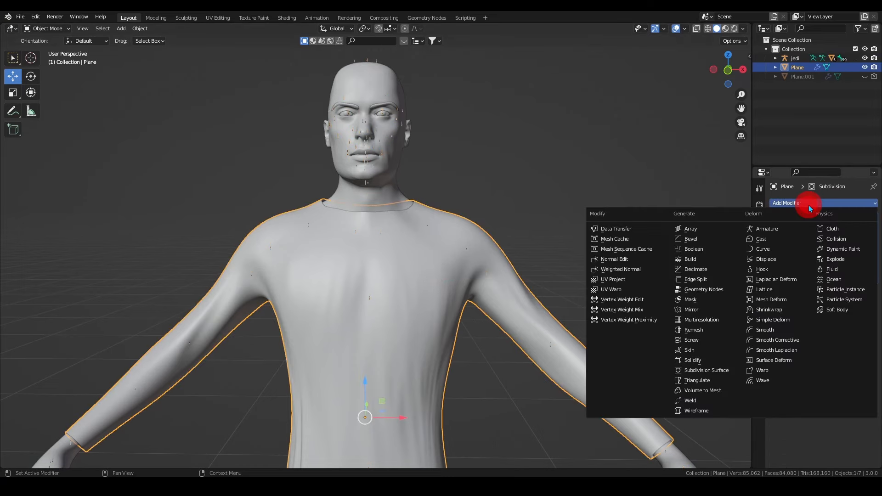
{"action": "left_click", "coordinate": [637, 228]}
{"action": "middle_click_drag", "start_coordinate": [637, 228], "coordinate": [619, 280], "text": "shift"}
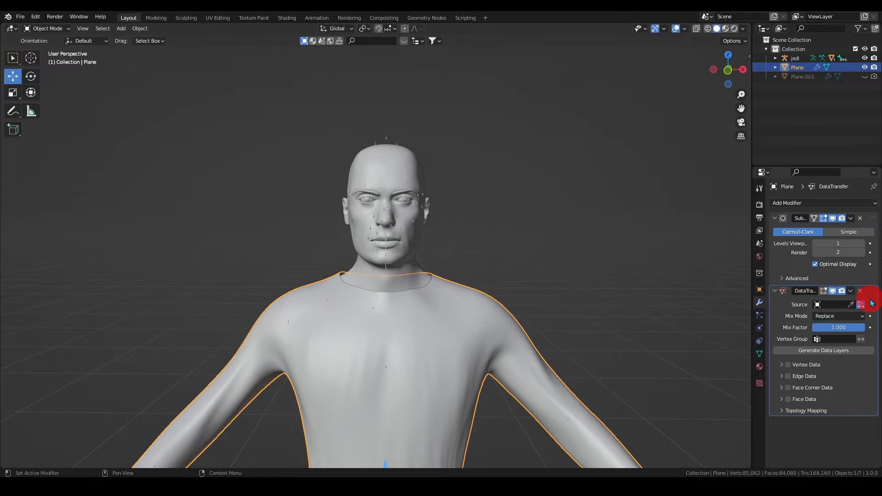
{"action": "left_click_drag", "start_coordinate": [875, 290], "coordinate": [877, 199]}
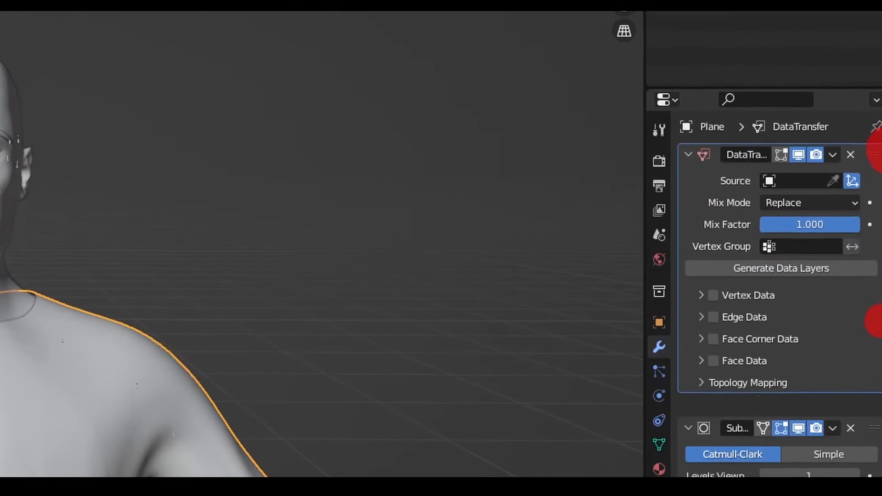
{"action": "left_click_drag", "start_coordinate": [877, 152], "coordinate": [877, 146]}
{"action": "scroll", "coordinate": [69, 273], "scroll_direction": "up", "scroll_amount": 4}
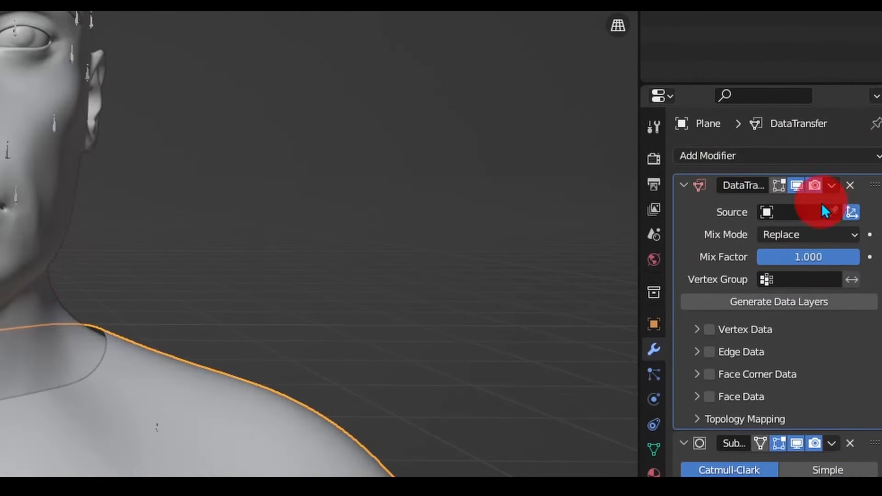
Step: Set the character's body mesh as the Data Transfer source and transfer vertex groups with Nearest Face Interpolated mapping
{"action": "left_click", "coordinate": [832, 212]}
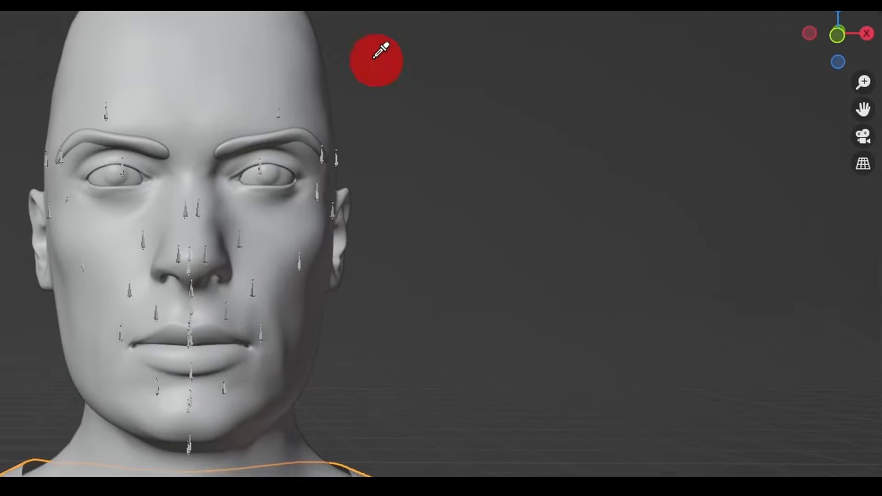
{"action": "left_click", "coordinate": [288, 57]}
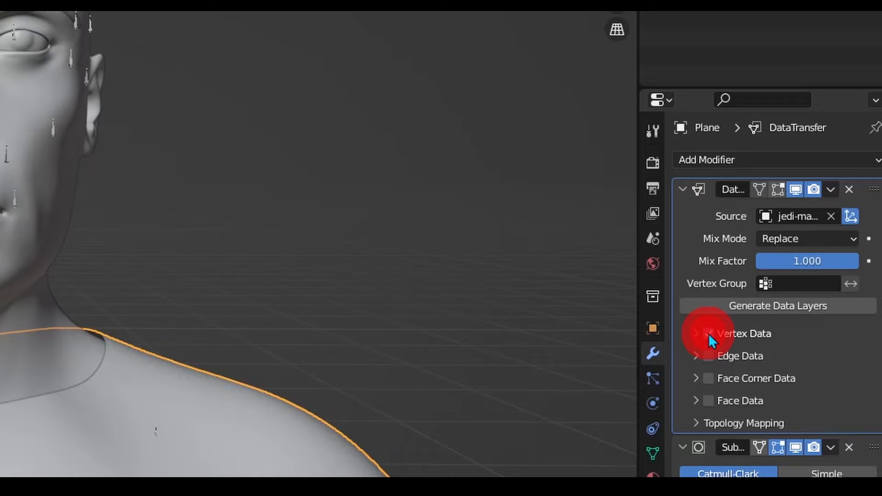
{"action": "left_click", "coordinate": [709, 334]}
{"action": "left_click", "coordinate": [694, 334]}
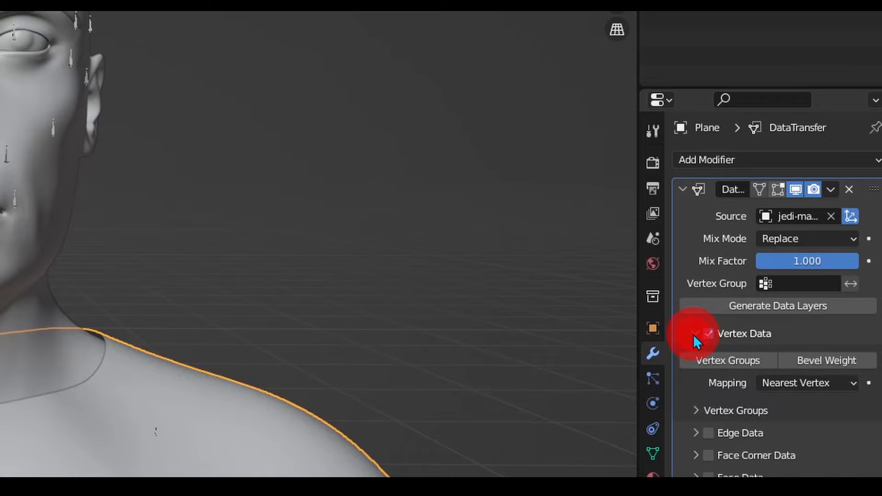
{"action": "left_click", "coordinate": [726, 362]}
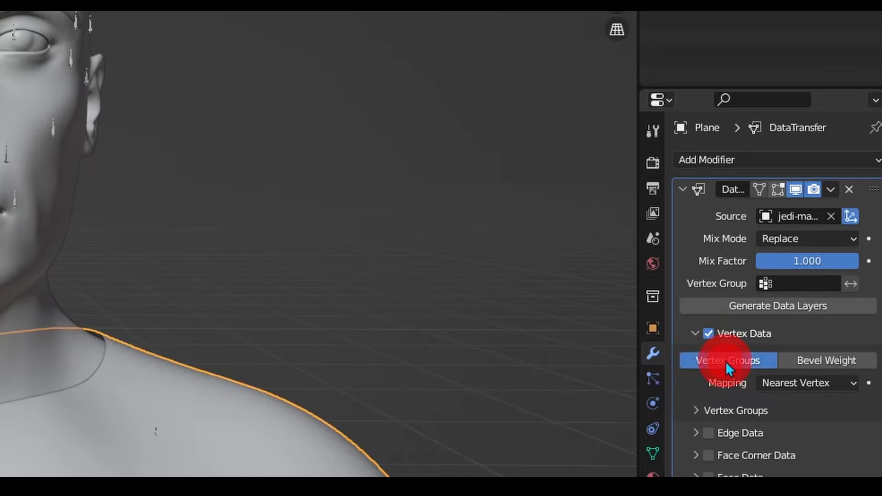
{"action": "left_click", "coordinate": [801, 384]}
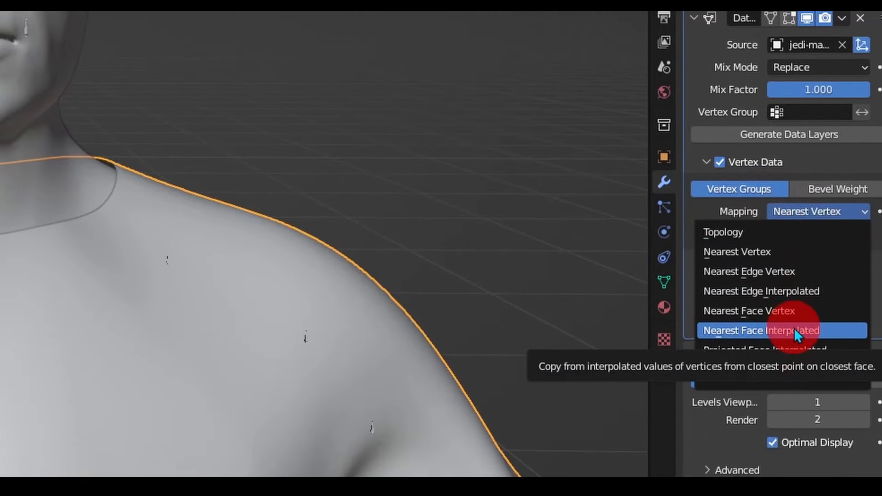
{"action": "left_click", "coordinate": [795, 331]}
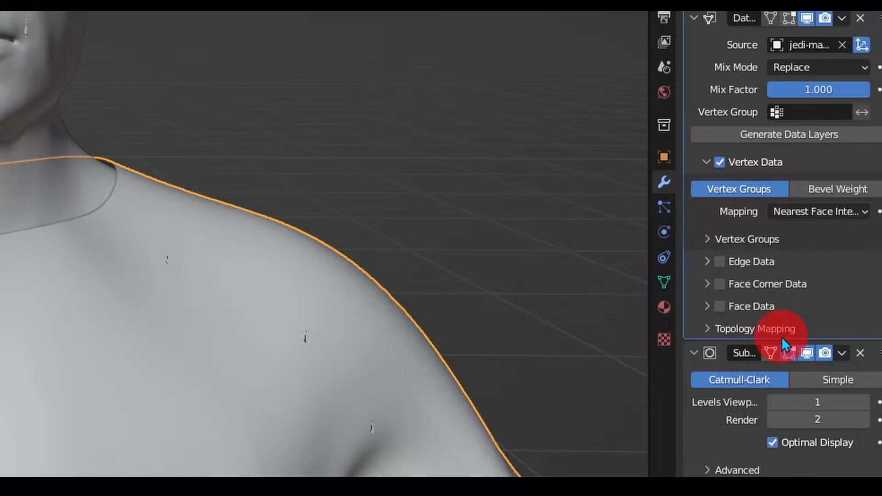
Step: Set the Data Transfer ray radius to 5 m, generate the data layers and apply the modifier
{"action": "left_click", "coordinate": [756, 329]}
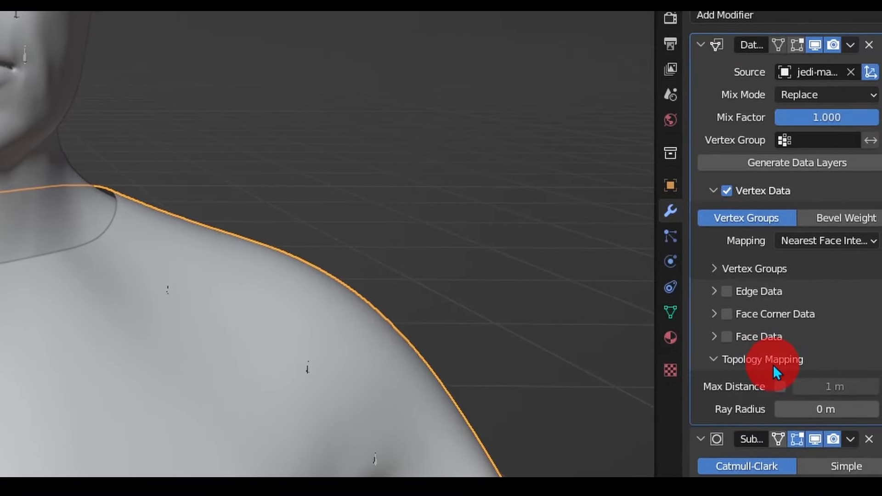
{"action": "left_click", "coordinate": [826, 413]}
{"action": "type", "text": "5"}
{"action": "key", "text": "Return"}
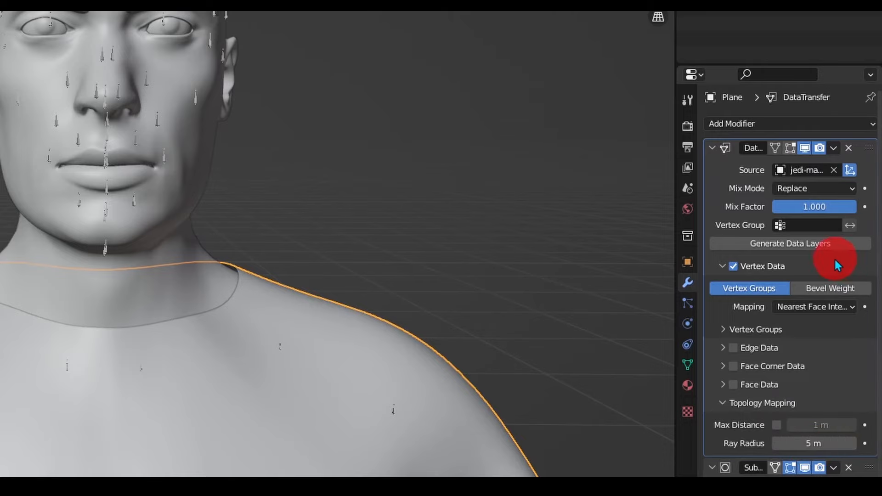
{"action": "left_click", "coordinate": [827, 245]}
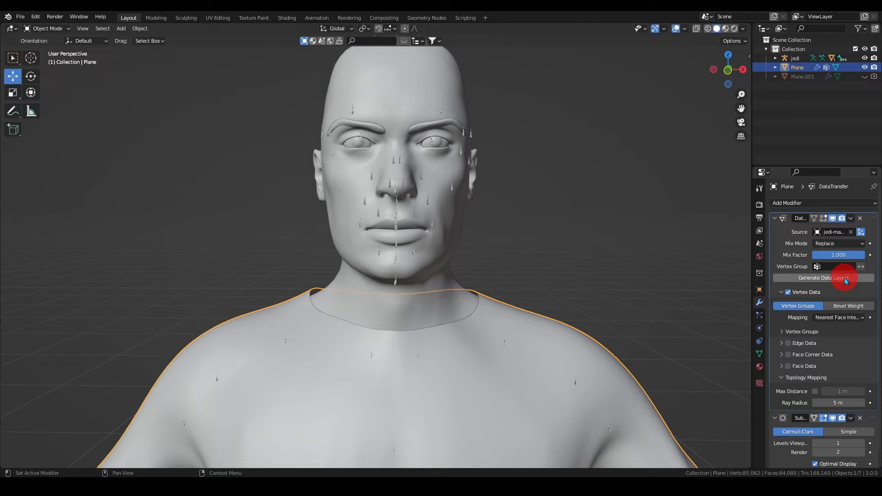
{"action": "left_click", "coordinate": [851, 219]}
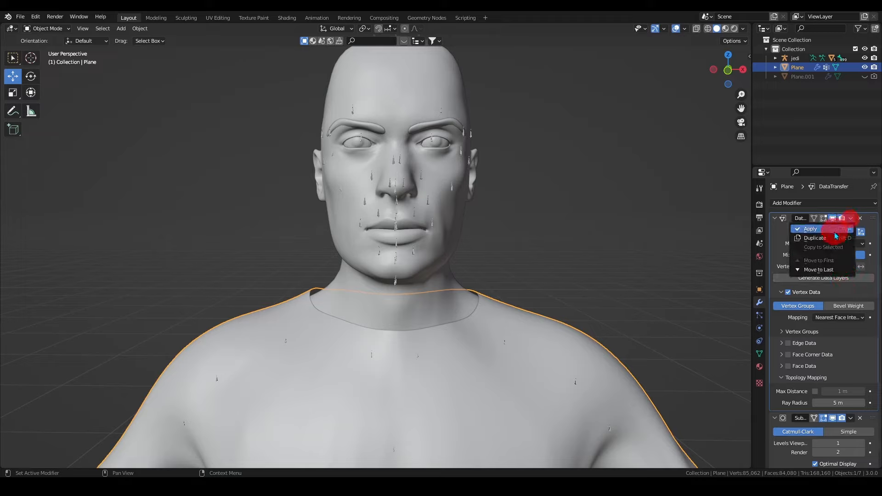
{"action": "left_click", "coordinate": [836, 231]}
Step: Add an Armature modifier to the shirt above the Subdivision modifier, with the jedi rig as its object
{"action": "left_click", "coordinate": [813, 203]}
{"action": "left_click", "coordinate": [800, 229]}
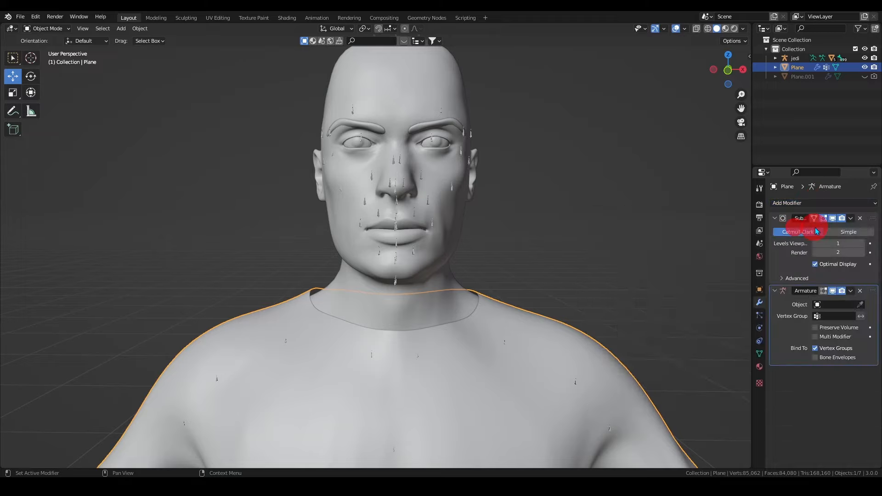
{"action": "left_click_drag", "start_coordinate": [872, 296], "coordinate": [868, 216]}
{"action": "left_click", "coordinate": [830, 232]}
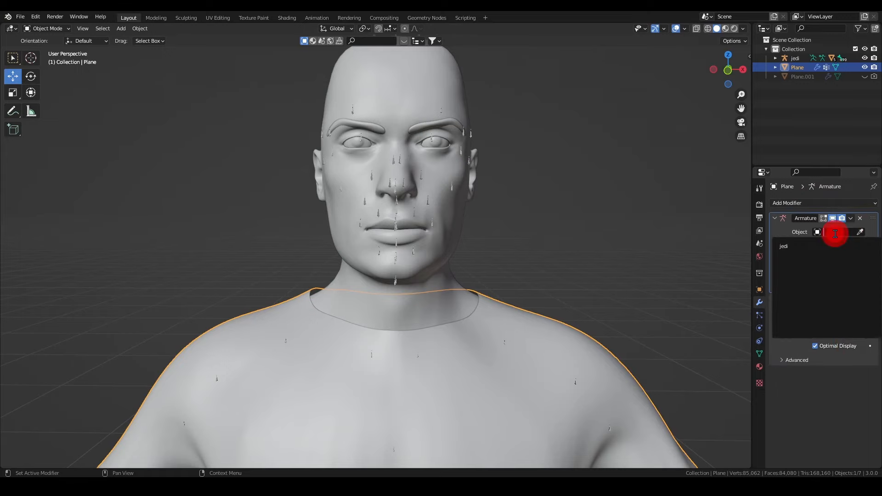
{"action": "left_click", "coordinate": [825, 247]}
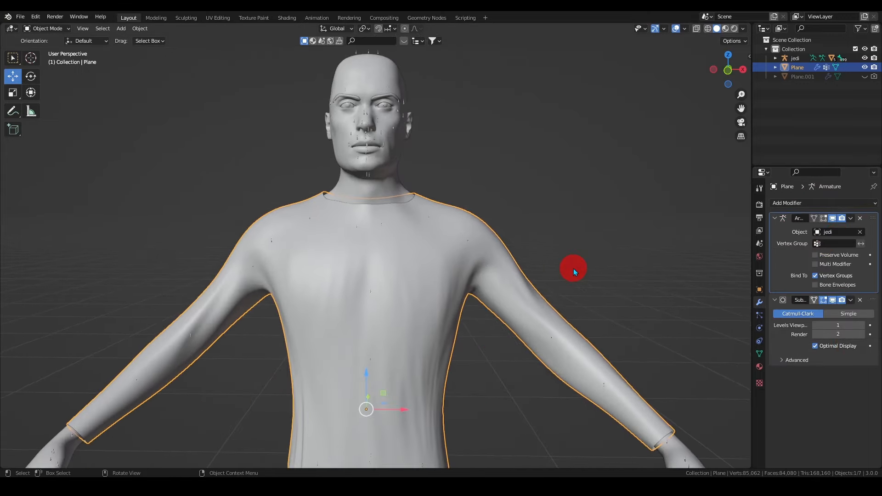
Step: Put the jedi rig in Pose Mode and rotate the left shoulder bone to raise the arm and test the shirt
{"action": "left_click", "coordinate": [429, 218]}
{"action": "left_click", "coordinate": [429, 220]}
{"action": "left_click", "coordinate": [46, 28]}
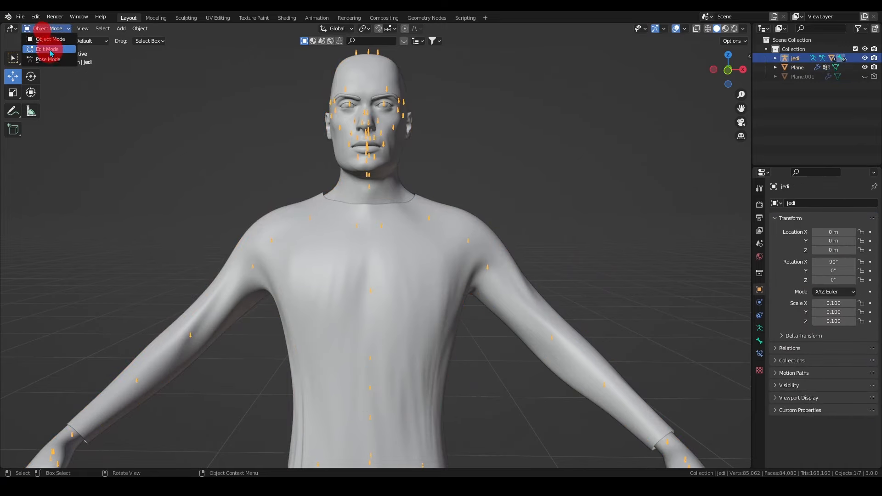
{"action": "left_click", "coordinate": [47, 59]}
{"action": "scroll", "coordinate": [419, 205], "scroll_direction": "down", "scroll_amount": 2}
{"action": "left_click_drag", "start_coordinate": [433, 197], "coordinate": [491, 235]}
{"action": "left_click_drag", "start_coordinate": [437, 205], "coordinate": [387, 261]}
{"action": "middle_click_drag", "start_coordinate": [387, 258], "coordinate": [359, 250]}
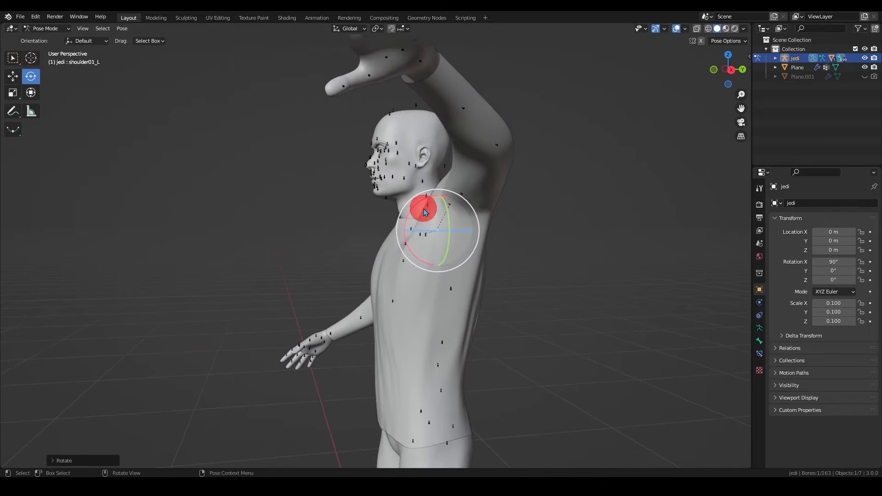
{"action": "left_click_drag", "start_coordinate": [415, 205], "coordinate": [452, 213]}
{"action": "middle_click_drag", "start_coordinate": [452, 212], "coordinate": [350, 168]}
Step: Return the rig to Object Mode and open the body mesh in Edit Mode, in front view with X-ray on
{"action": "left_click", "coordinate": [51, 30]}
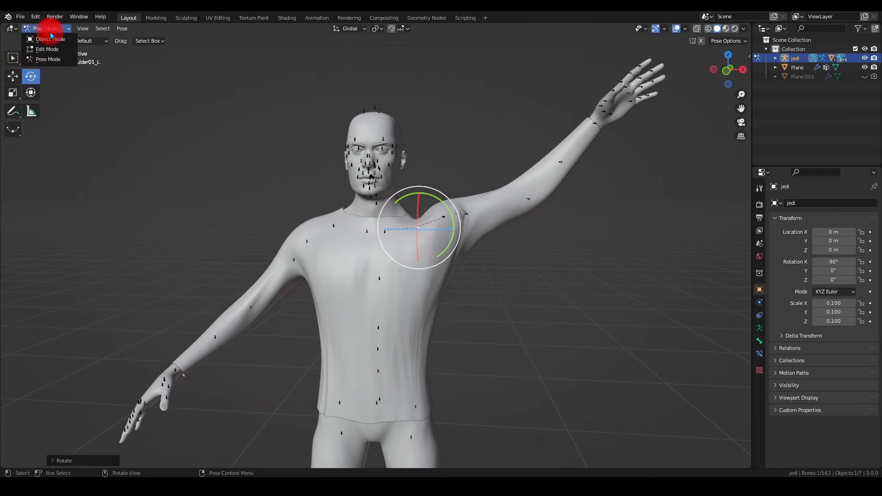
{"action": "left_click", "coordinate": [51, 40]}
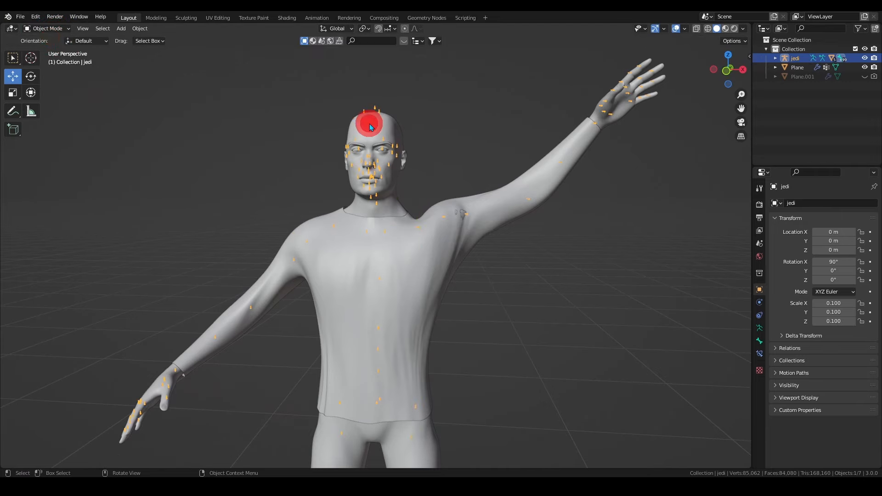
{"action": "left_click", "coordinate": [394, 140]}
{"action": "middle_click_drag", "start_coordinate": [396, 141], "coordinate": [688, 69]}
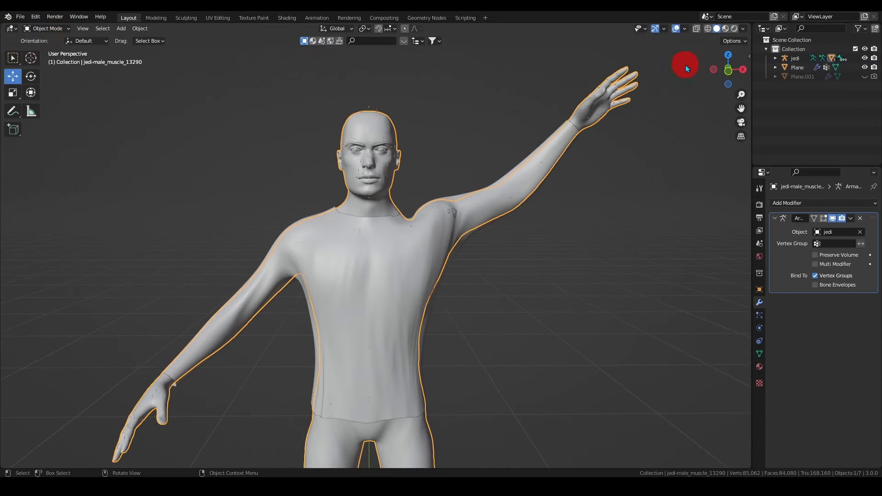
{"action": "left_click", "coordinate": [730, 73]}
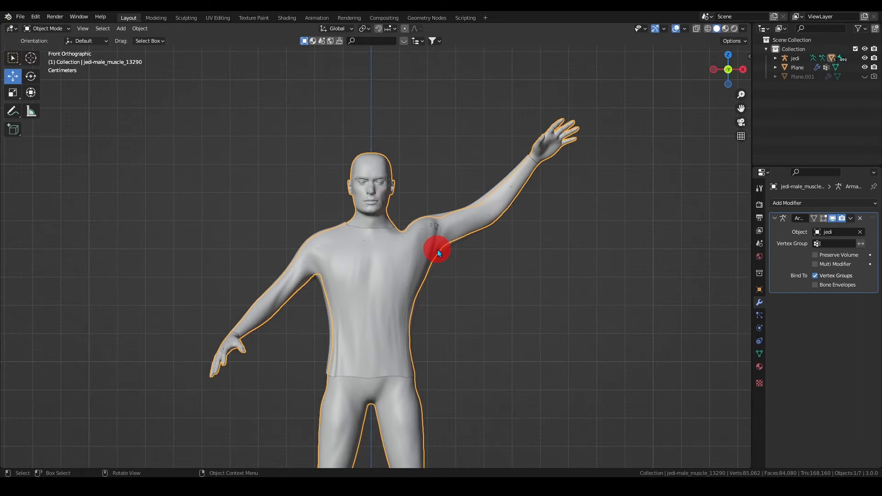
{"action": "key", "text": "Tab"}
{"action": "left_click", "coordinate": [697, 28]}
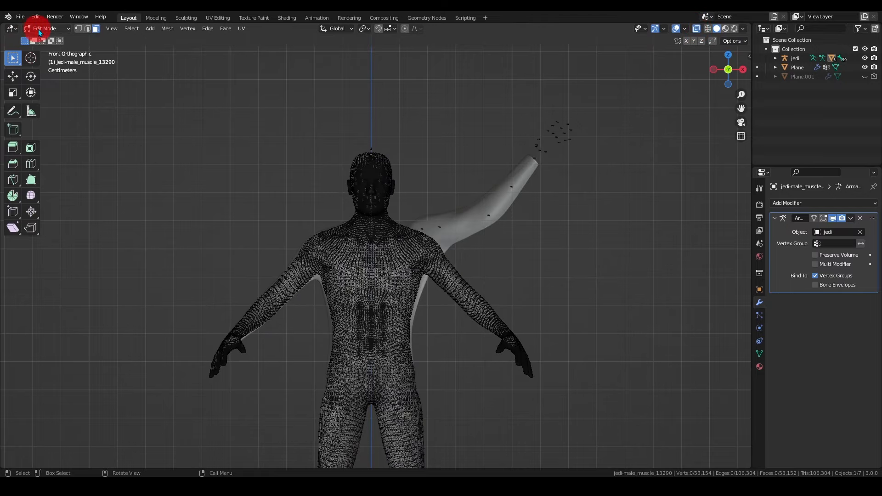
Step: Lasso-select the torso and arm faces of the body covered by the shirt and separate them into their own object
{"action": "middle_click_drag", "start_coordinate": [411, 299], "coordinate": [421, 265], "text": "shift"}
{"action": "scroll", "coordinate": [421, 265], "scroll_direction": "up", "scroll_amount": 1}
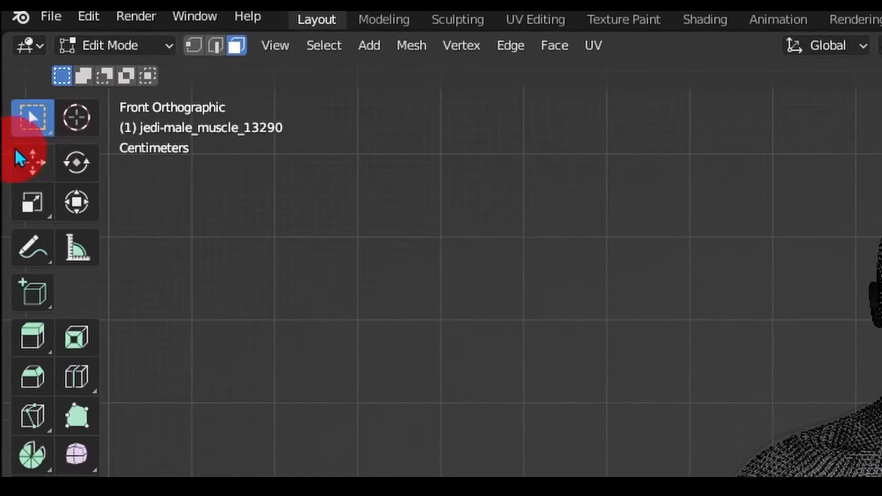
{"action": "key", "text": "w"}
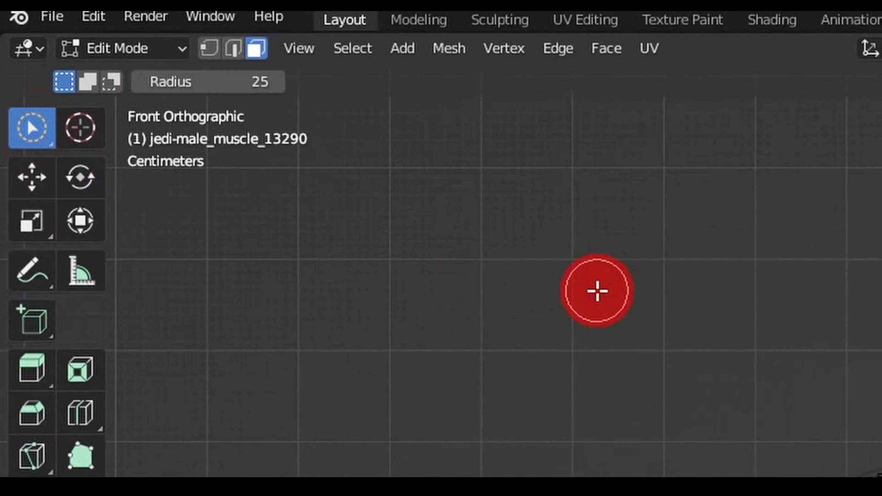
{"action": "key", "text": "w"}
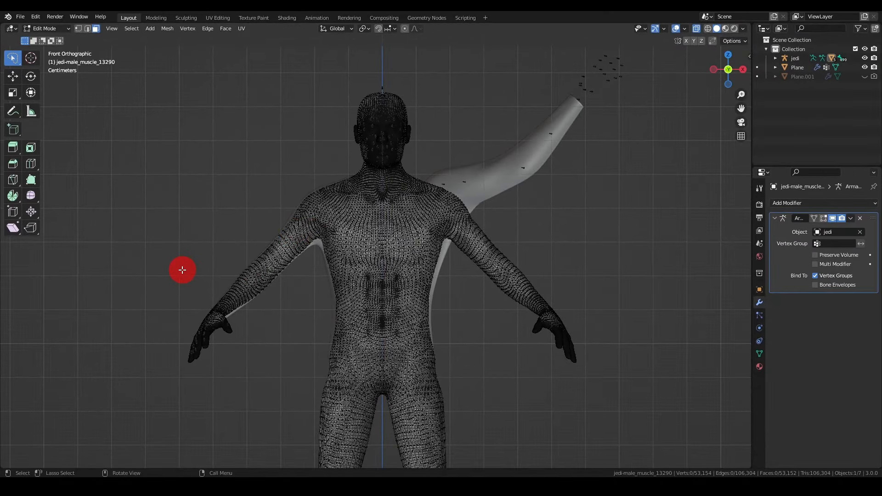
{"action": "left_click_drag", "start_coordinate": [168, 252], "coordinate": [180, 267]}
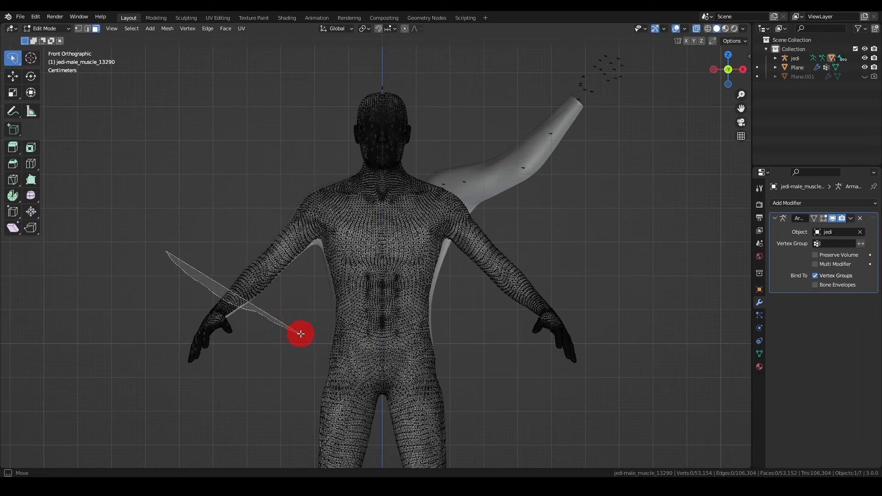
{"action": "mouse_move", "coordinate": [341, 348]}
{"action": "left_mouse_down"}
{"action": "mouse_move", "coordinate": [449, 344]}
{"action": "mouse_move", "coordinate": [545, 301]}
{"action": "mouse_move", "coordinate": [543, 248]}
{"action": "mouse_move", "coordinate": [470, 175]}
{"action": "mouse_move", "coordinate": [395, 195]}
{"action": "mouse_move", "coordinate": [300, 175]}
{"action": "mouse_move", "coordinate": [237, 217]}
{"action": "left_mouse_up"}
{"action": "right_click_drag", "start_coordinate": [391, 250], "coordinate": [452, 259]}
{"action": "left_click", "coordinate": [446, 250]}
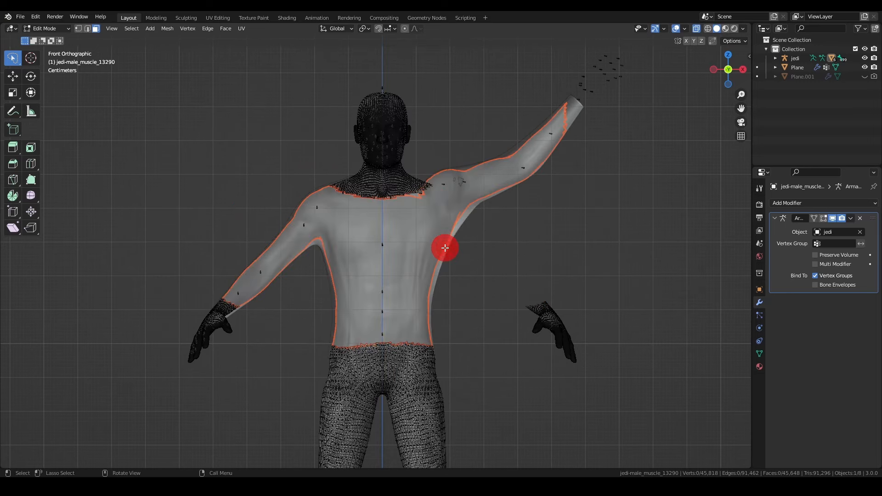
Step: Return to Object Mode with X-ray off and hide the separated torso piece in the viewport and in renders
{"action": "key", "text": "Tab"}
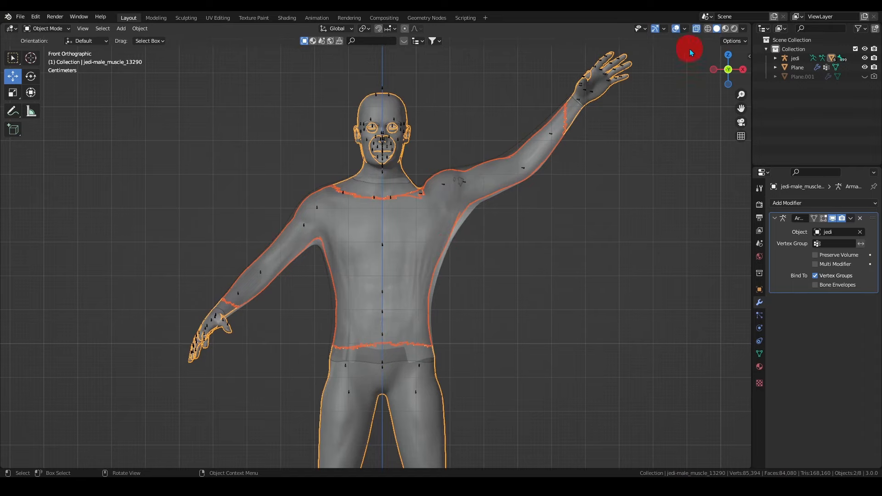
{"action": "left_click", "coordinate": [697, 26]}
{"action": "mouse_move", "coordinate": [533, 225]}
{"action": "middle_mouse_down"}
{"action": "mouse_move", "coordinate": [519, 244]}
{"action": "mouse_move", "coordinate": [526, 236]}
{"action": "middle_mouse_up"}
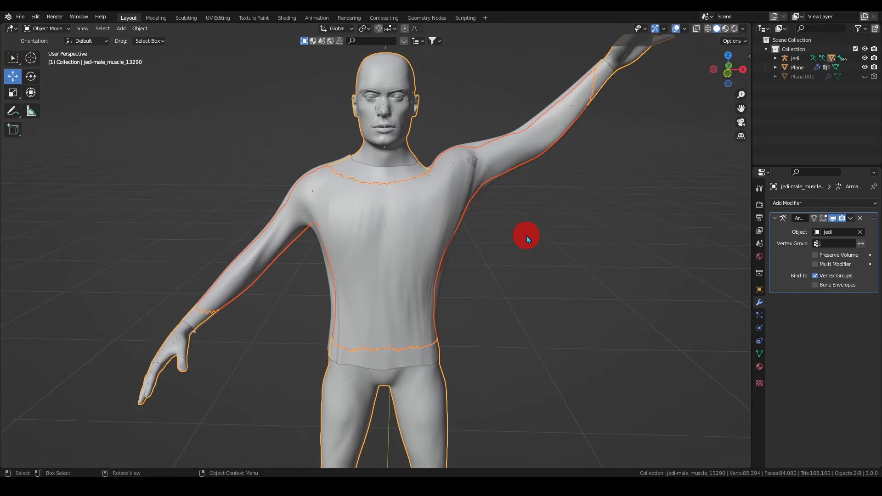
{"action": "left_click", "coordinate": [439, 228]}
{"action": "left_click", "coordinate": [439, 228]}
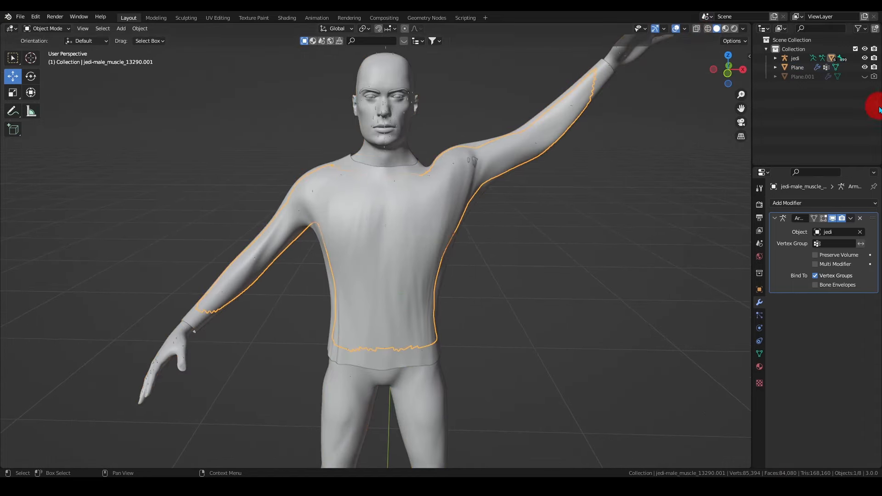
{"action": "left_click", "coordinate": [776, 58]}
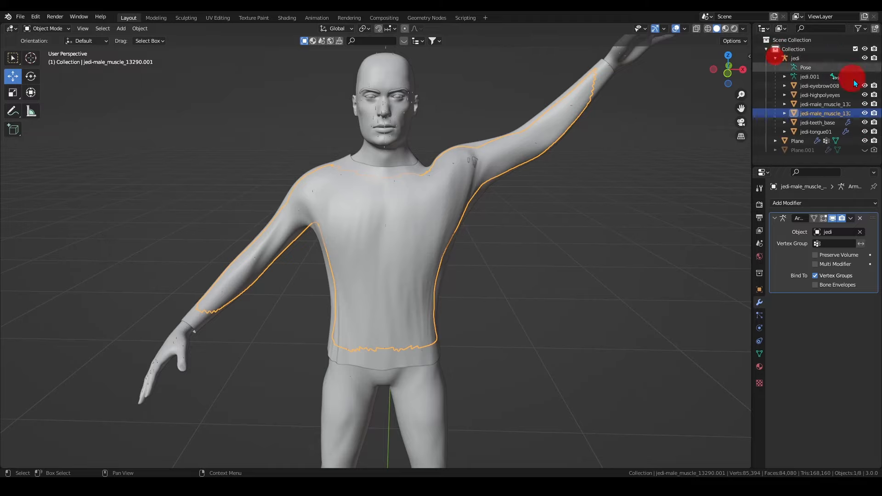
{"action": "left_click", "coordinate": [865, 113]}
{"action": "left_click", "coordinate": [874, 113]}
Step: Examine how the shirt fits the posed character from the front, side and back
{"action": "scroll", "coordinate": [553, 200], "scroll_direction": "up", "scroll_amount": 3}
{"action": "middle_click_drag", "start_coordinate": [593, 191], "coordinate": [467, 248]}
{"action": "scroll", "coordinate": [390, 241], "scroll_direction": "down", "scroll_amount": 5}
{"action": "middle_click_drag", "start_coordinate": [390, 241], "coordinate": [520, 191]}
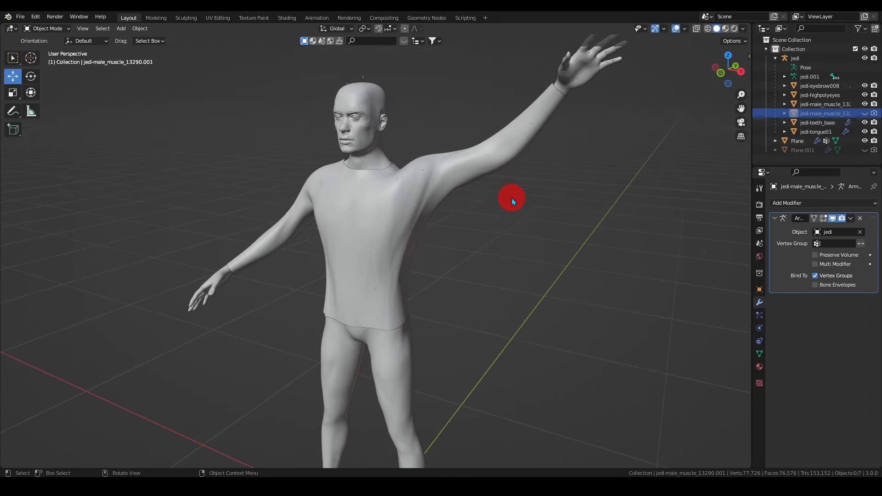
{"action": "middle_click_drag", "start_coordinate": [504, 200], "coordinate": [453, 196]}
{"action": "scroll", "coordinate": [417, 186], "scroll_direction": "up", "scroll_amount": 5}
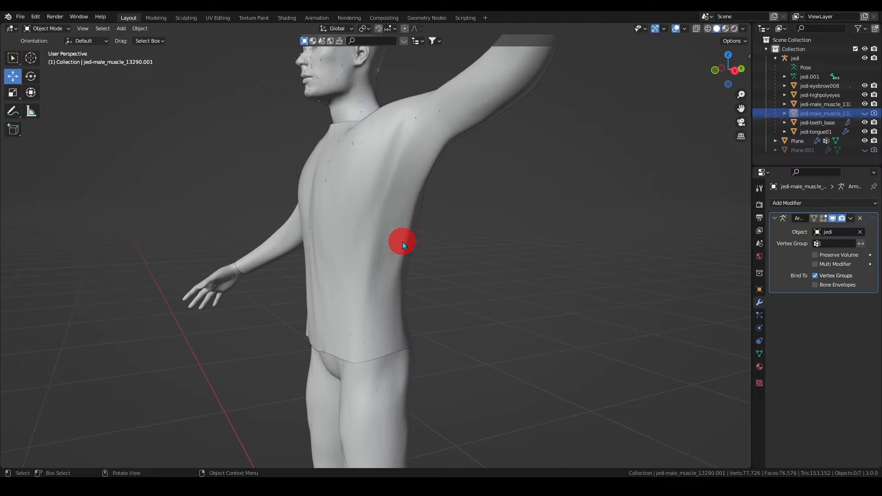
{"action": "middle_click_drag", "start_coordinate": [392, 235], "coordinate": [585, 234]}
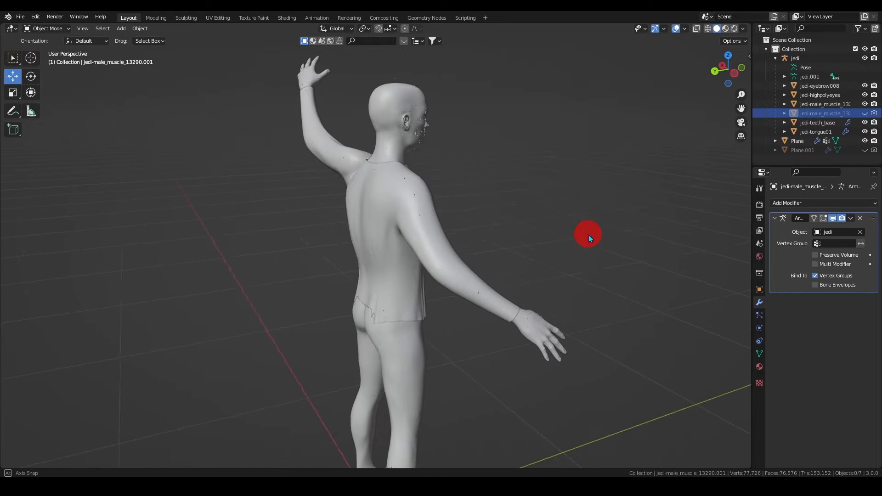